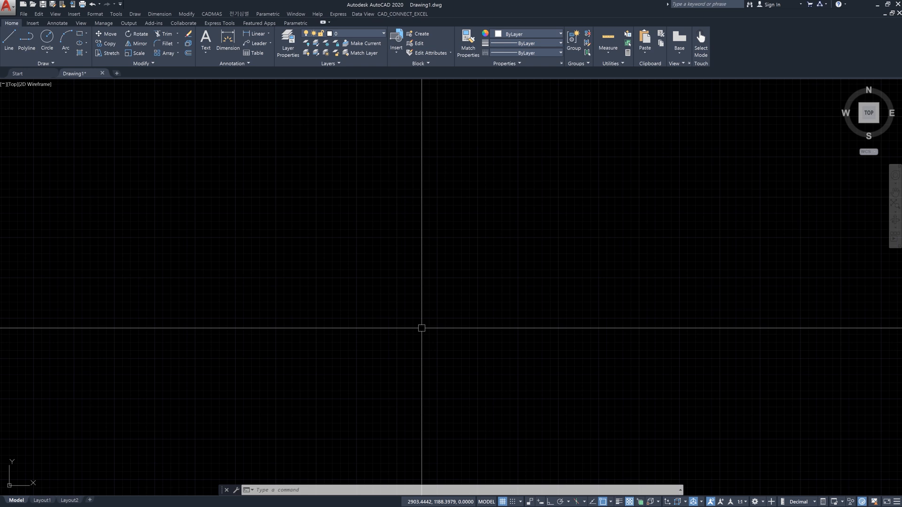
text(spline)
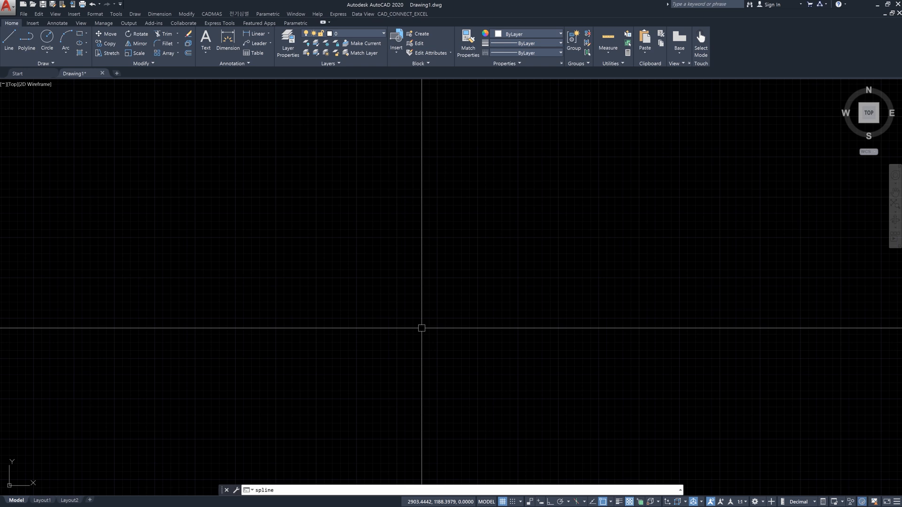
key(Return)
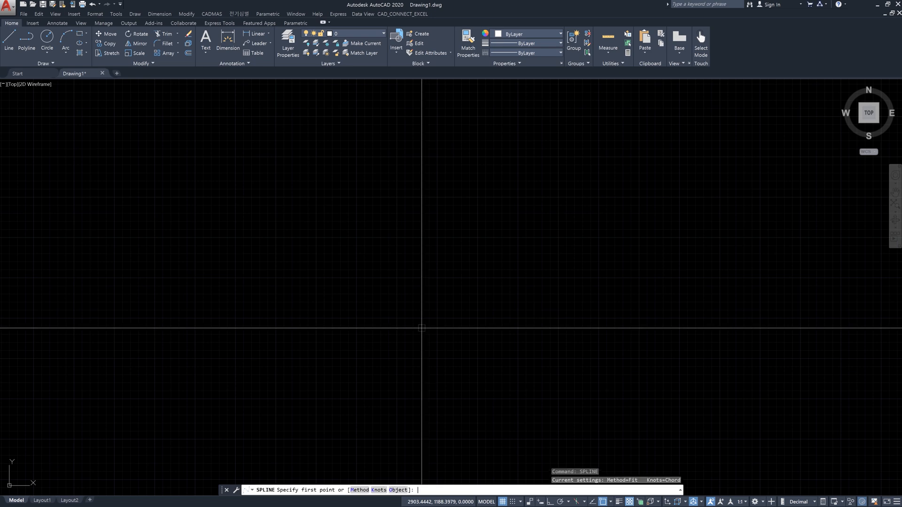
key(Escape)
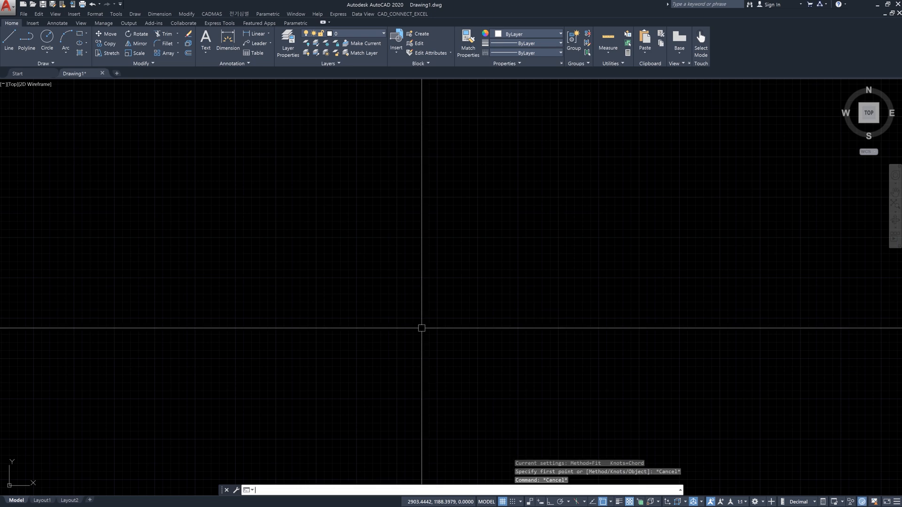
Draw an open, wave-shaped spline through six fit points that alternate up and down across the drawing area.
text(spl)
key(Return)
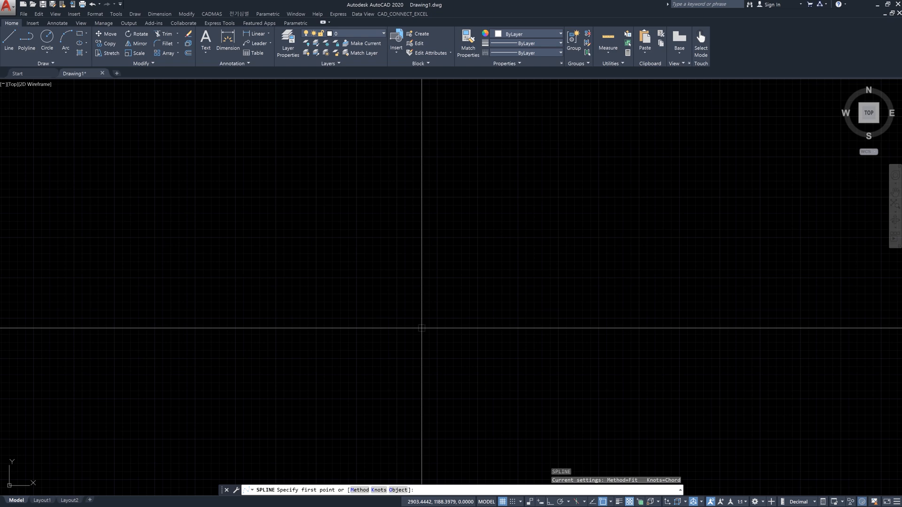
click(173, 300)
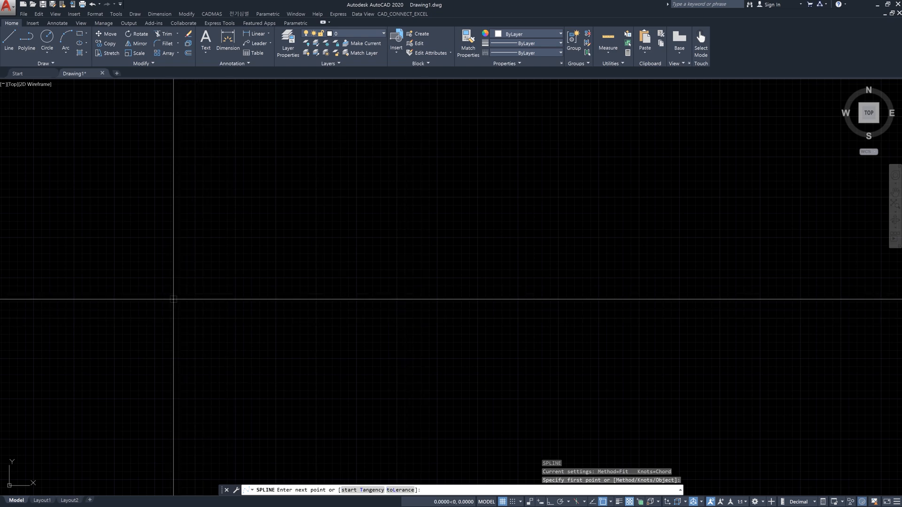
click(294, 205)
click(425, 322)
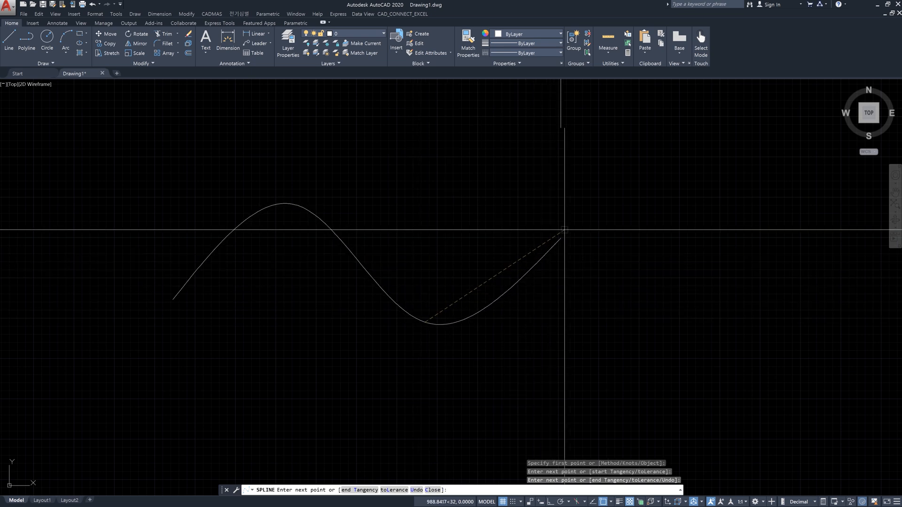
click(571, 216)
click(697, 332)
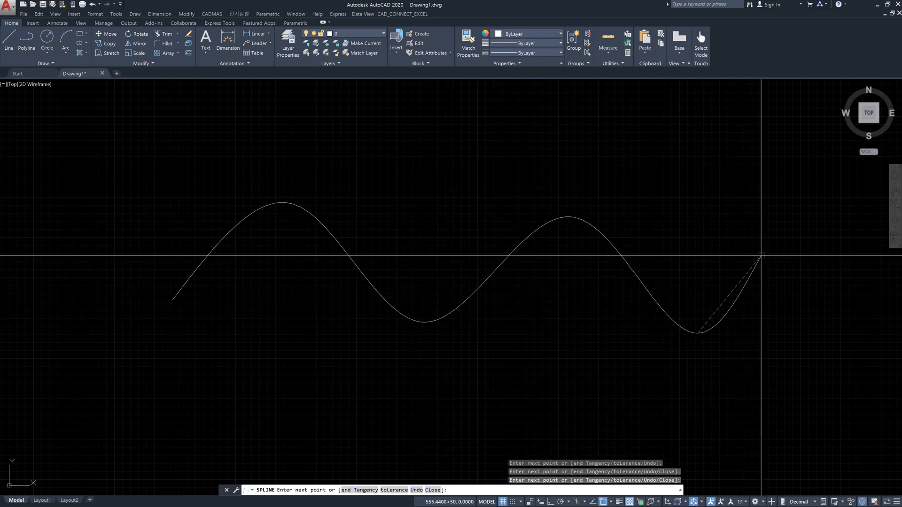
click(793, 223)
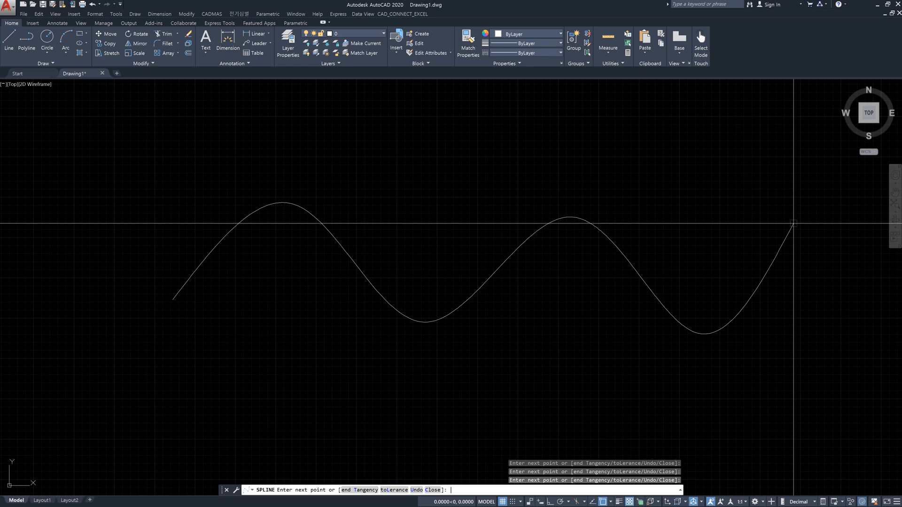
key(Return)
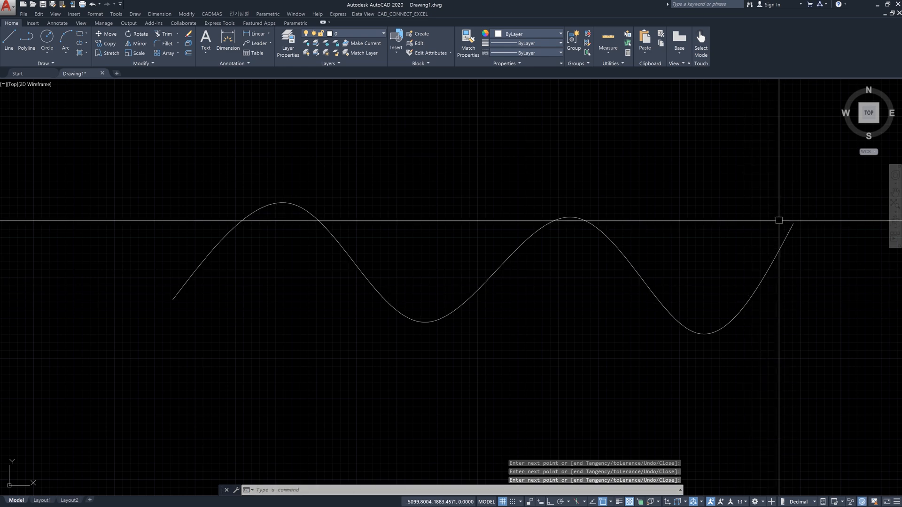
Check the fit-point grips of the wave-shaped spline and delete the spline from the drawing.
click(762, 278)
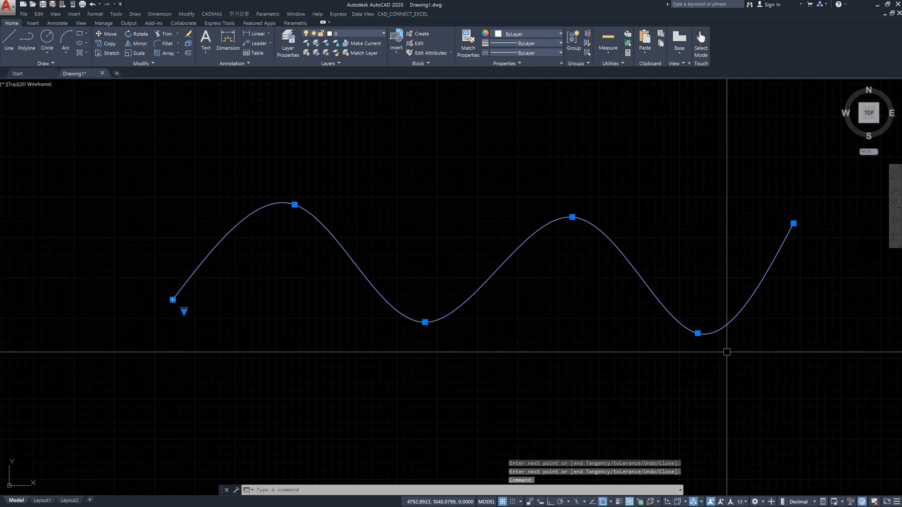
key(Escape)
click(735, 351)
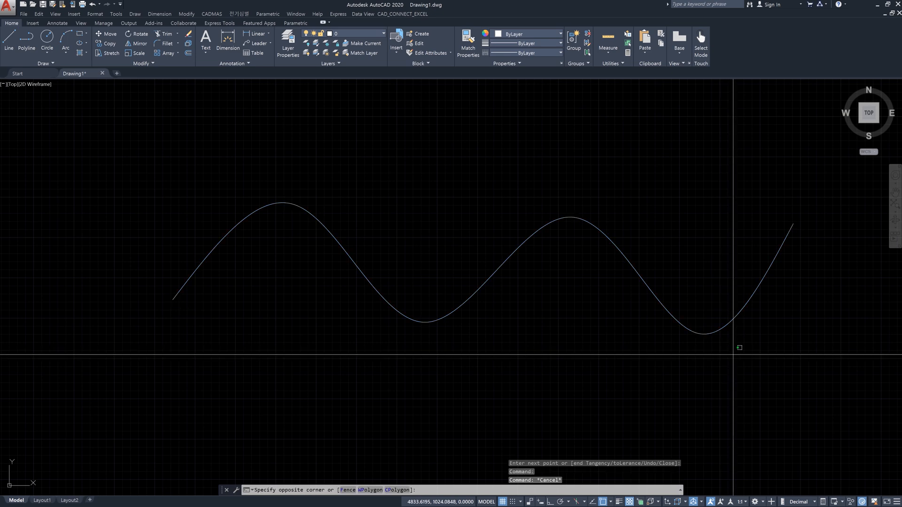
click(666, 317)
key(Delete)
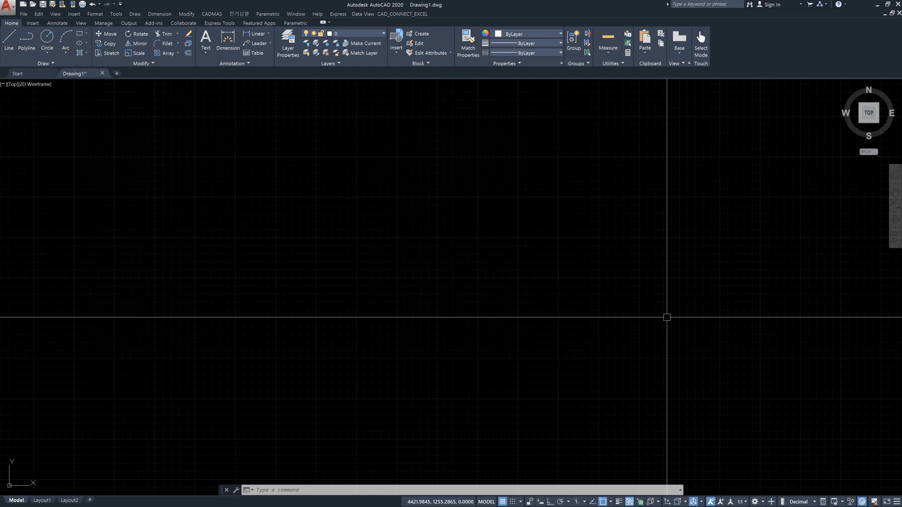
Draw an open zigzag polyline with five straight segments, starting at a low point and ending at a high point.
text(pl)
key(Return)
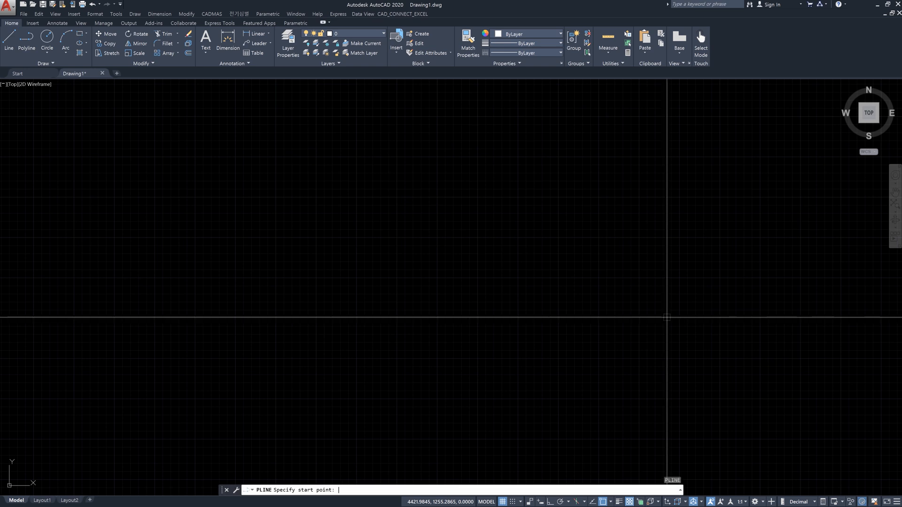
click(185, 323)
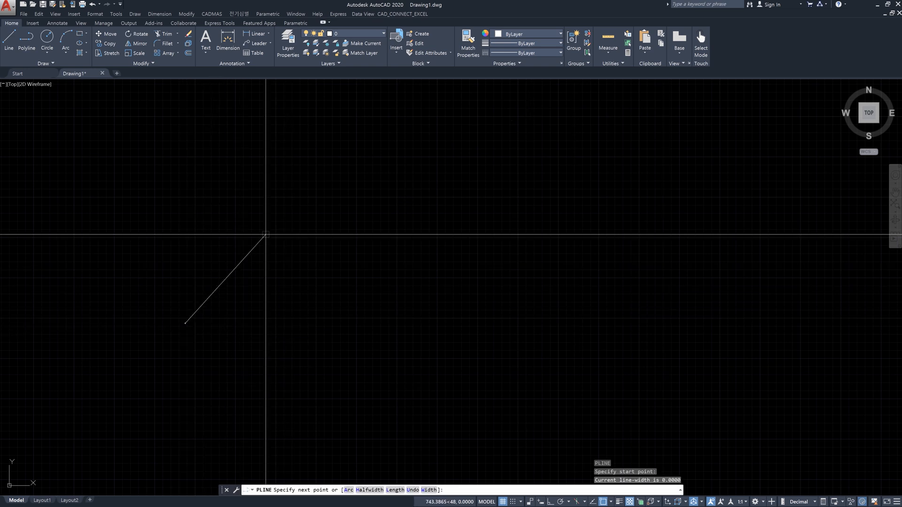
click(341, 309)
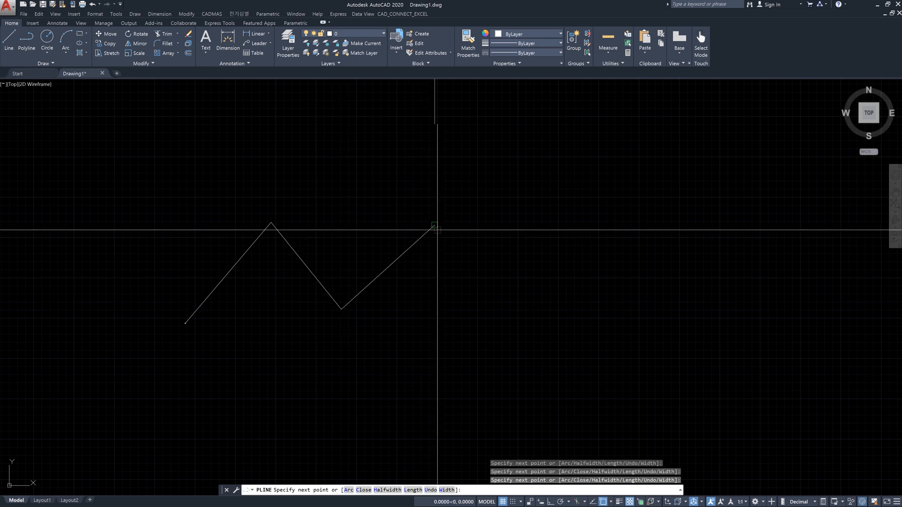
click(434, 226)
click(518, 321)
click(608, 226)
key(Escape)
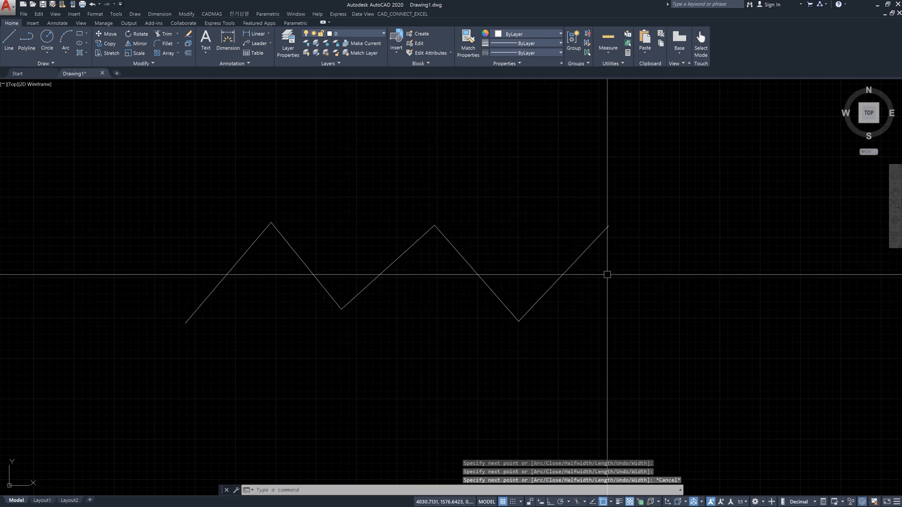
Copy the zigzag polyline 1000 units straight down with Ortho on.
middle_drag(608, 279, 658, 202)
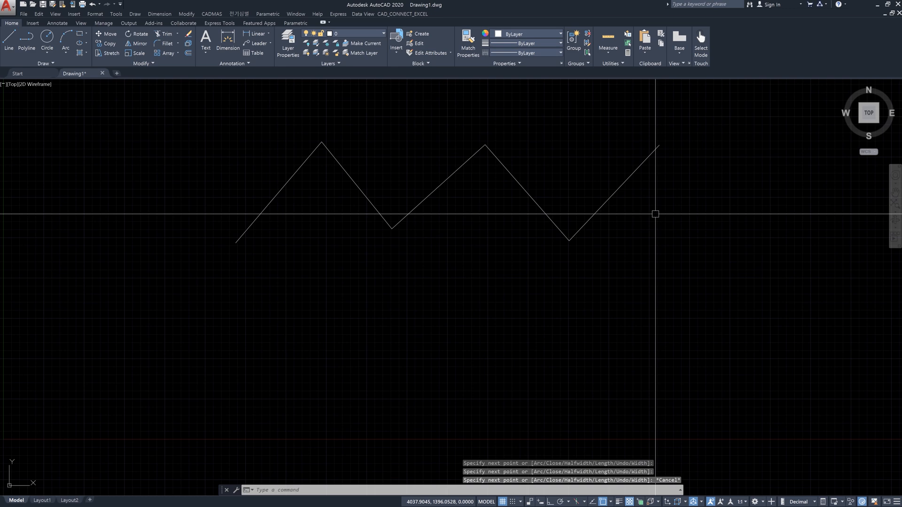
text(co)
key(Return)
click(637, 219)
click(582, 195)
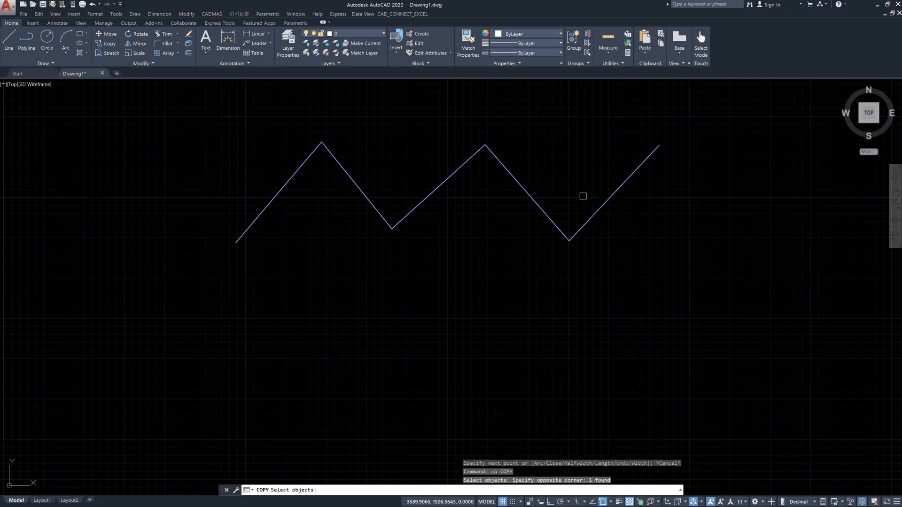
key(Return)
click(711, 167)
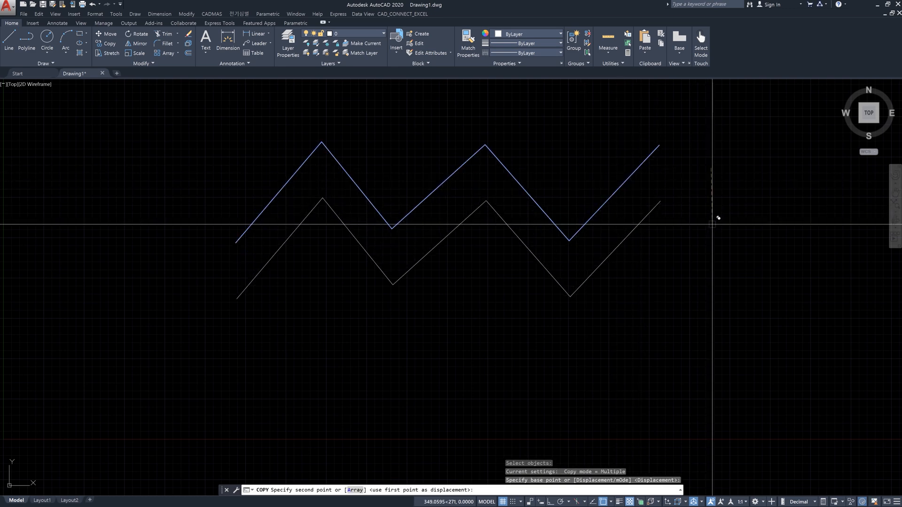
key(F8)
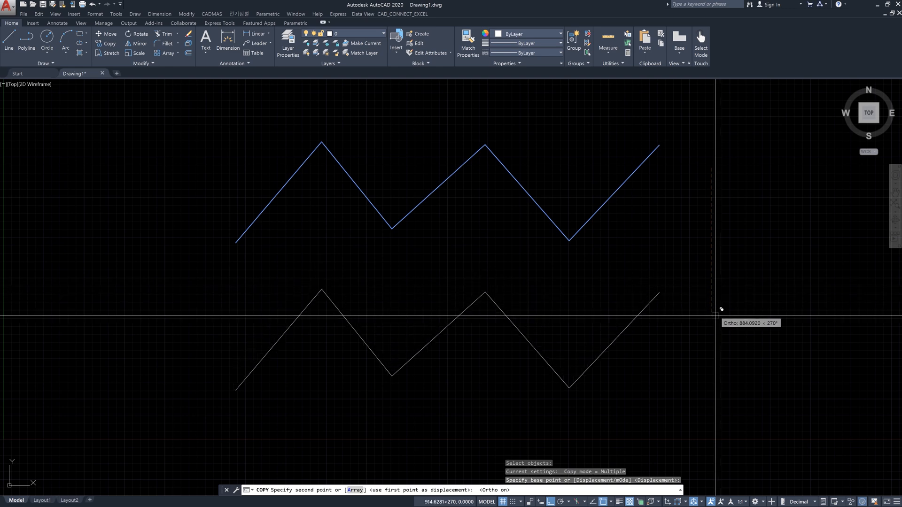
text(1000)
key(Return)
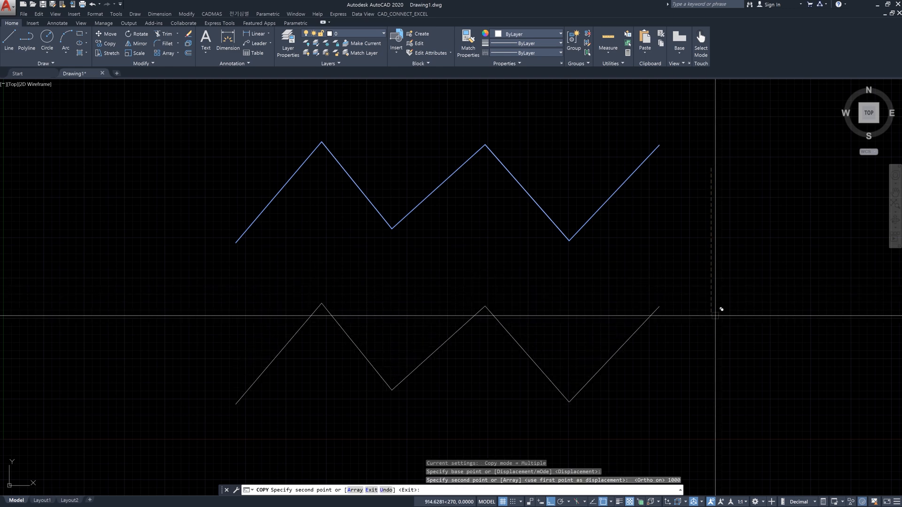
Place a second copy of the zigzag polyline 2000 units straight below the original and end the copying.
scroll(720, 309, down, 4)
middle_drag(724, 312, 703, 262)
text(2)
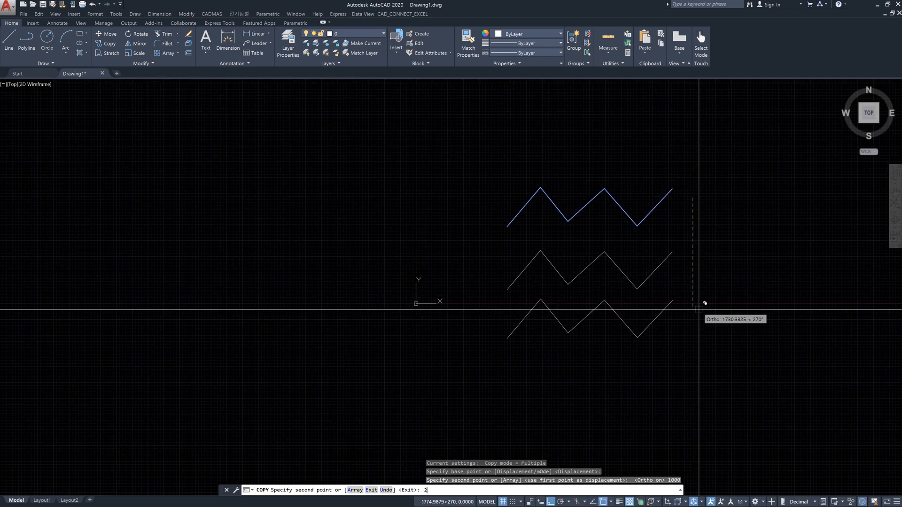
text(000)
key(Return)
key(Escape)
Convert the middle zigzag polyline into a smooth curve with the Fit option of polyline editing.
scroll(667, 268, up, 4)
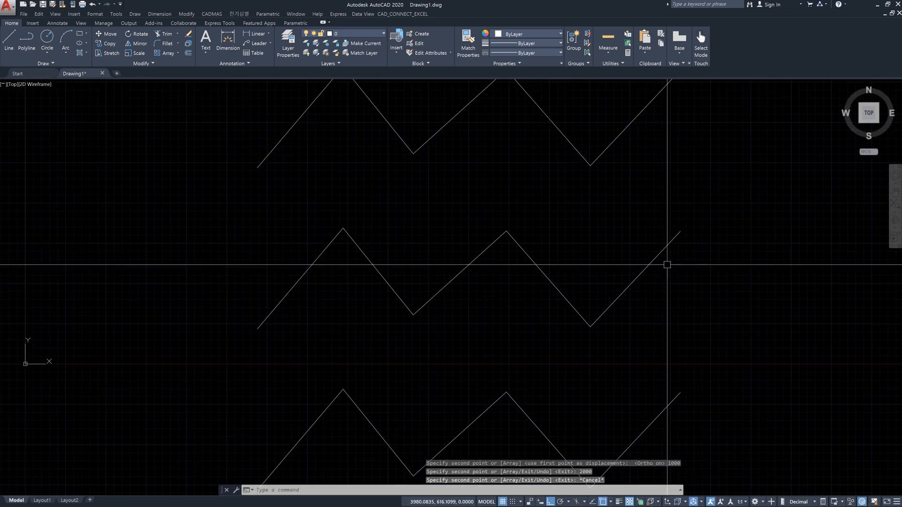
middle_drag(667, 265, 613, 245)
scroll(612, 248, down, 3)
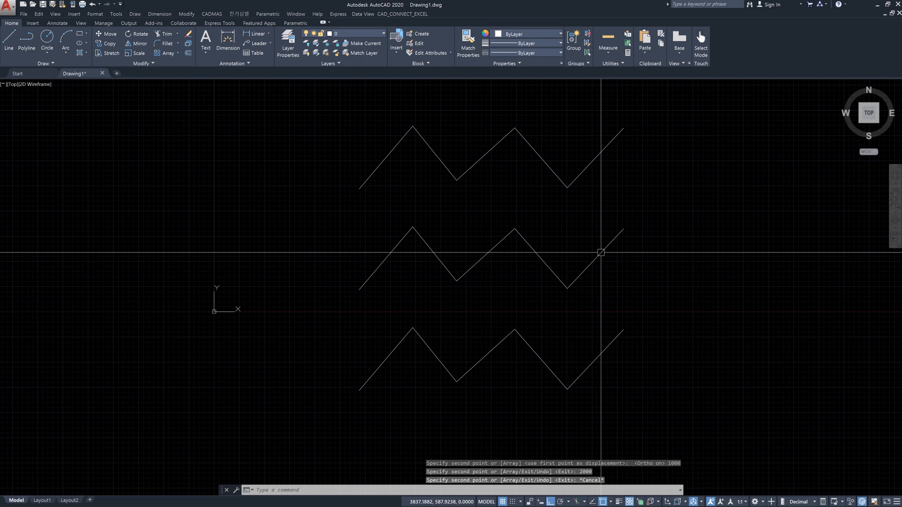
text(pe)
key(Return)
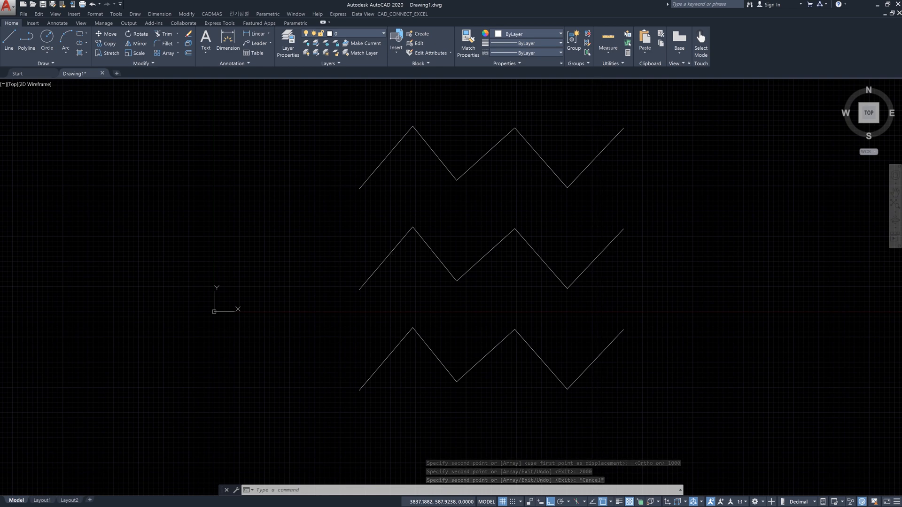
click(601, 253)
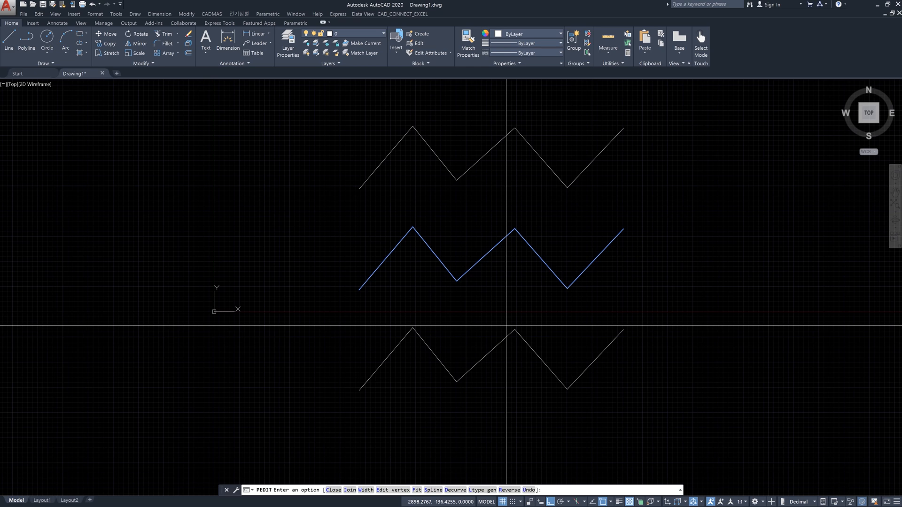
text(f)
key(Return)
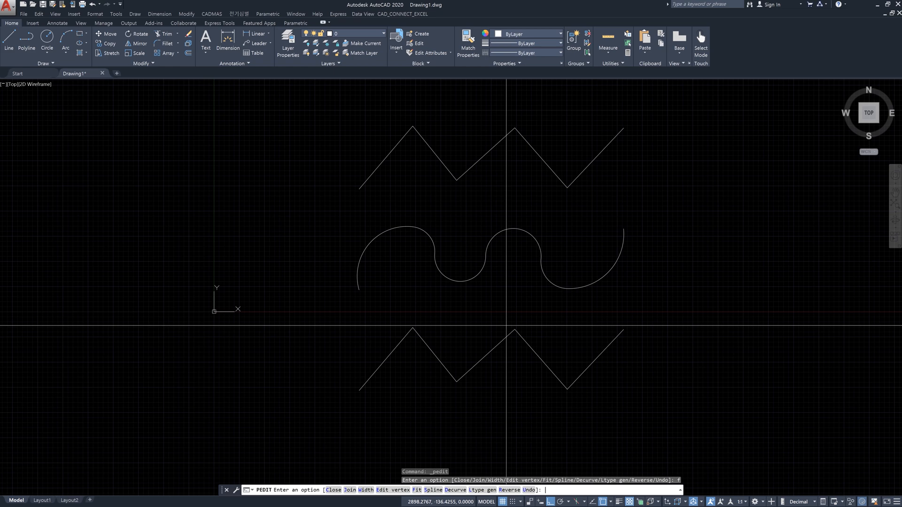
key(Return)
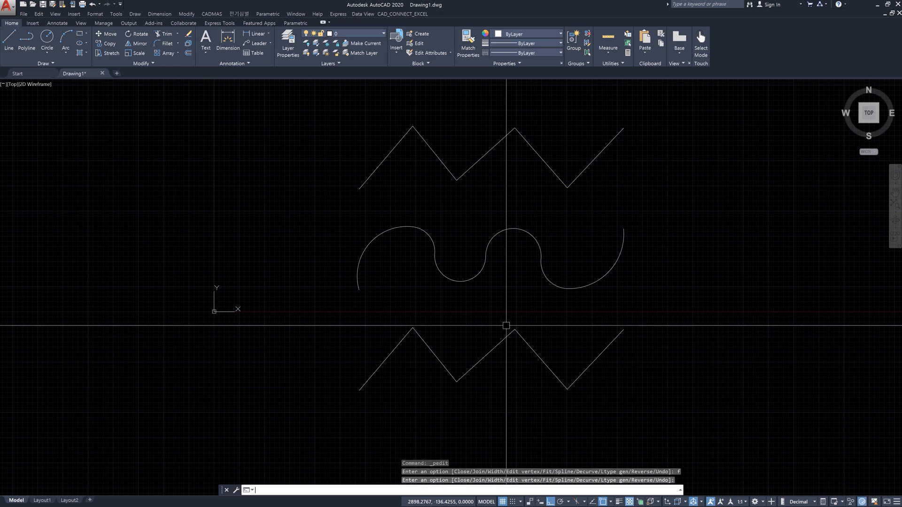
Convert the lowest zigzag polyline into a curve with the Spline option of polyline editing.
key(Return)
click(493, 345)
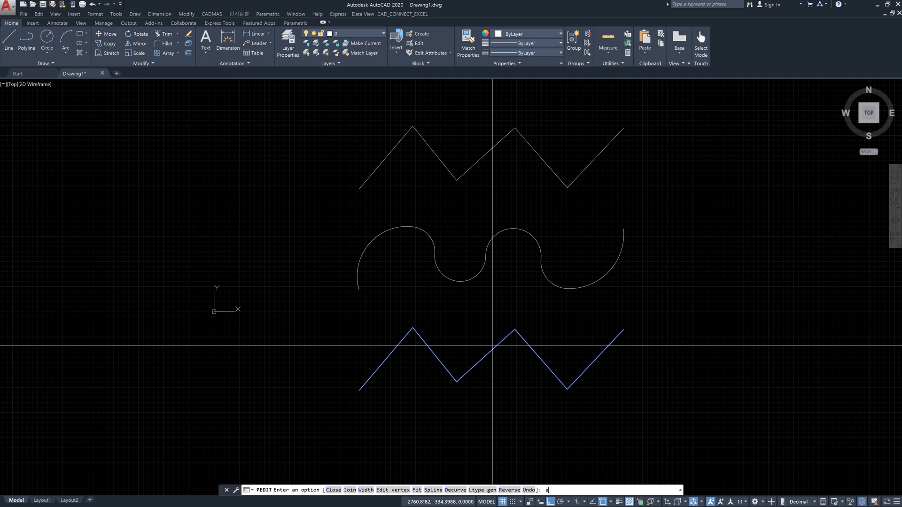
text(s)
key(Return)
key(Return)
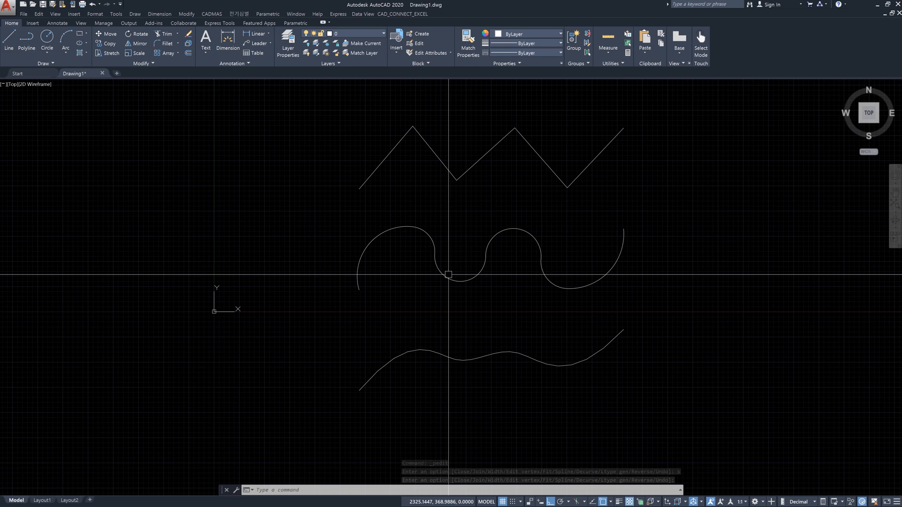
Compare the grip positions of the fit-curved middle polyline and the spline-curved lowest polyline with their curves.
click(447, 276)
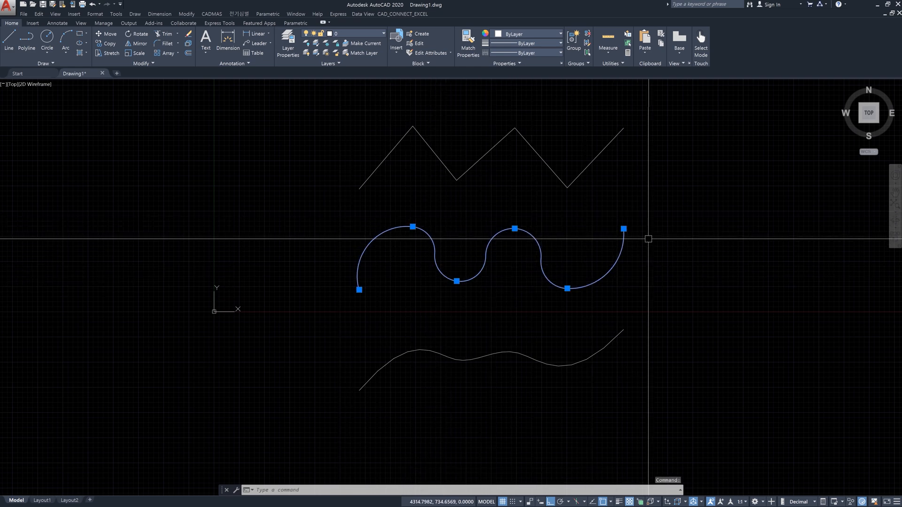
key(Escape)
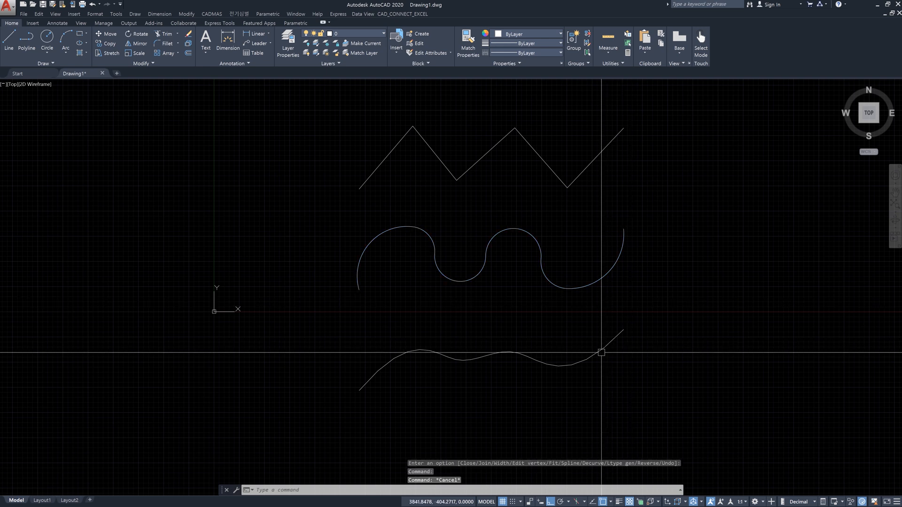
click(602, 352)
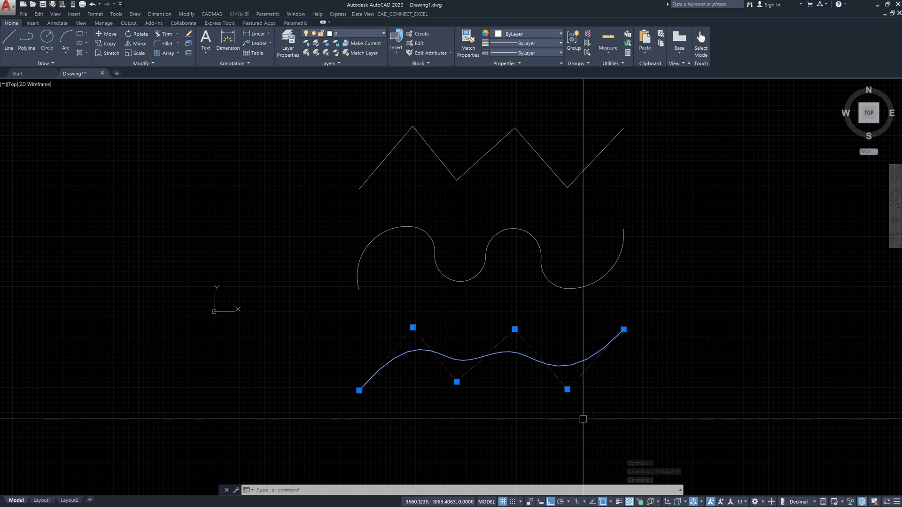
key(Escape)
key(Escape)
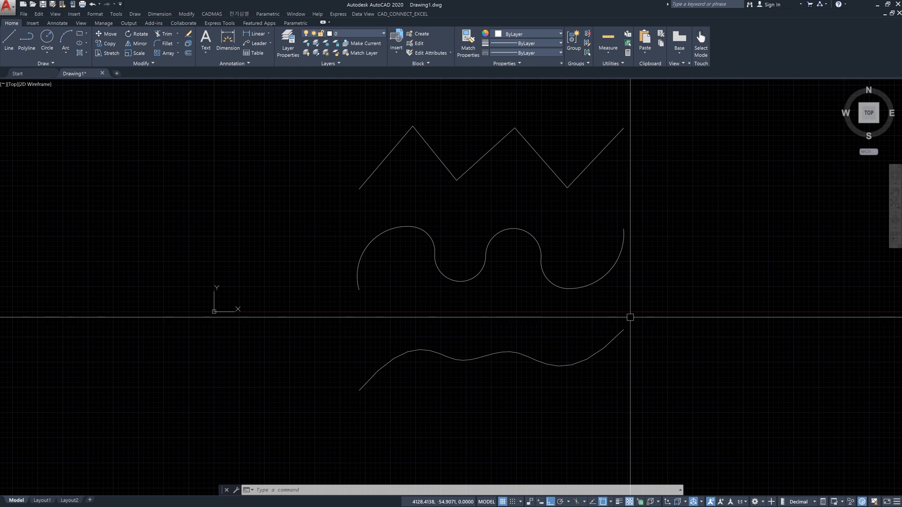
middle_drag(419, 188, 429, 252)
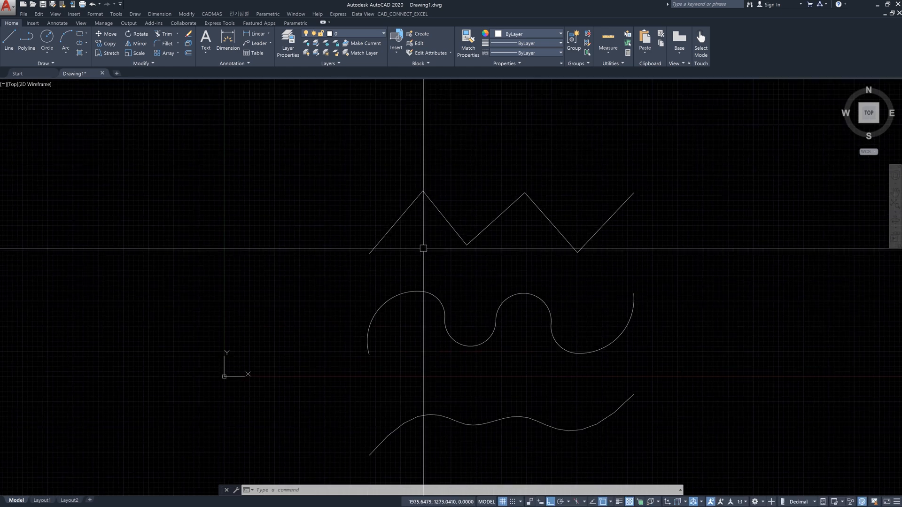
Draw a spline with the Fit method through the six vertices of the top zigzag polyline.
text(spl)
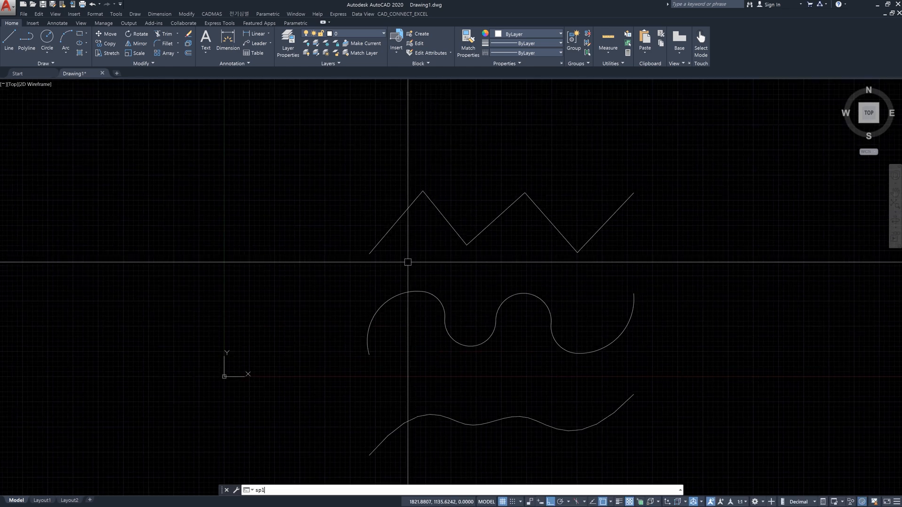
key(Return)
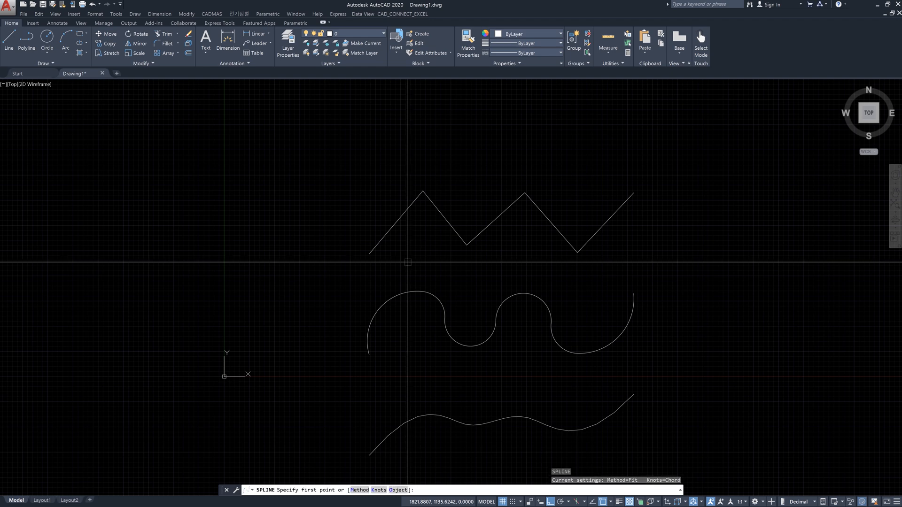
click(369, 254)
click(423, 191)
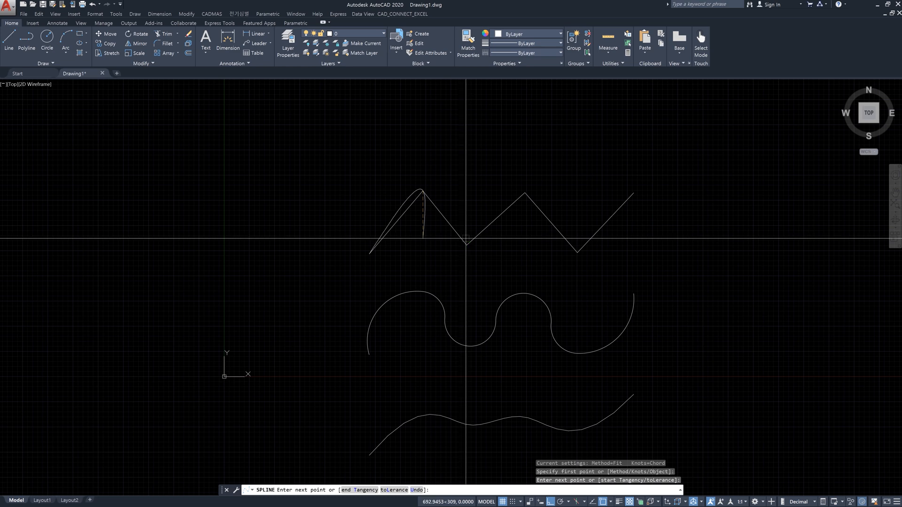
click(466, 244)
click(524, 192)
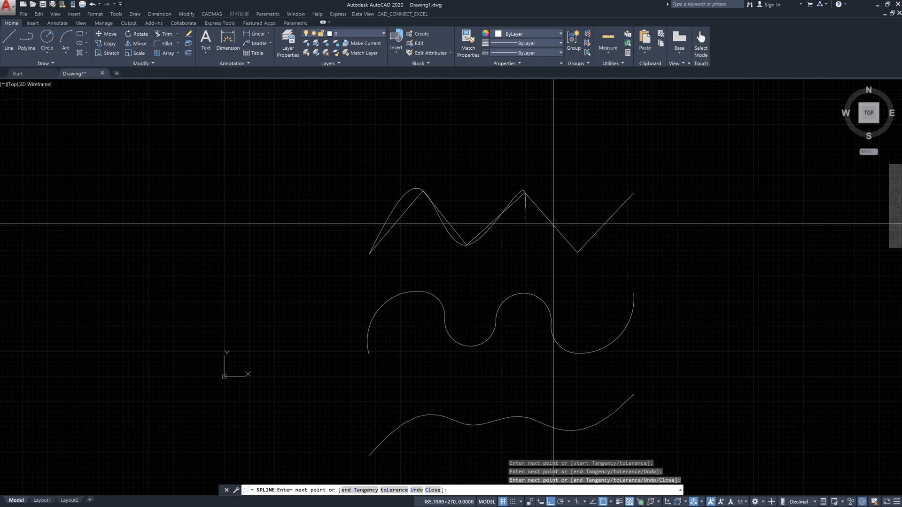
click(577, 253)
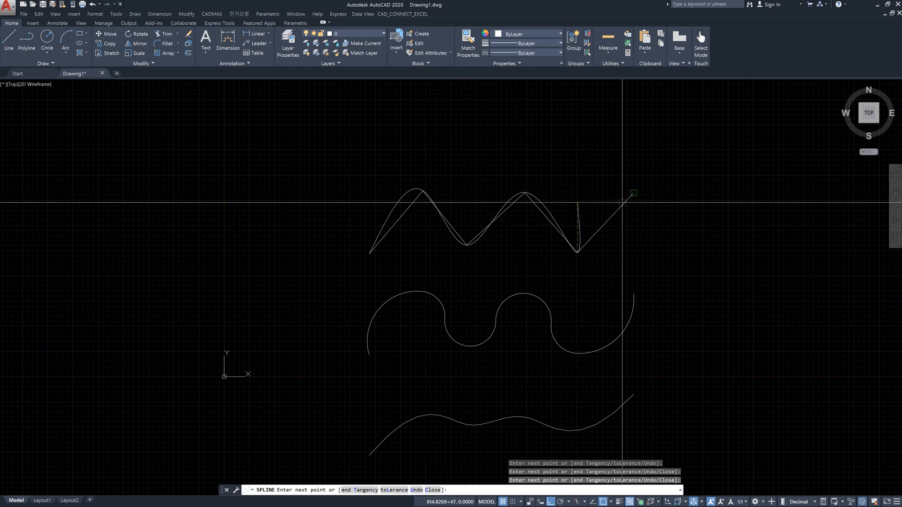
click(622, 202)
key(Return)
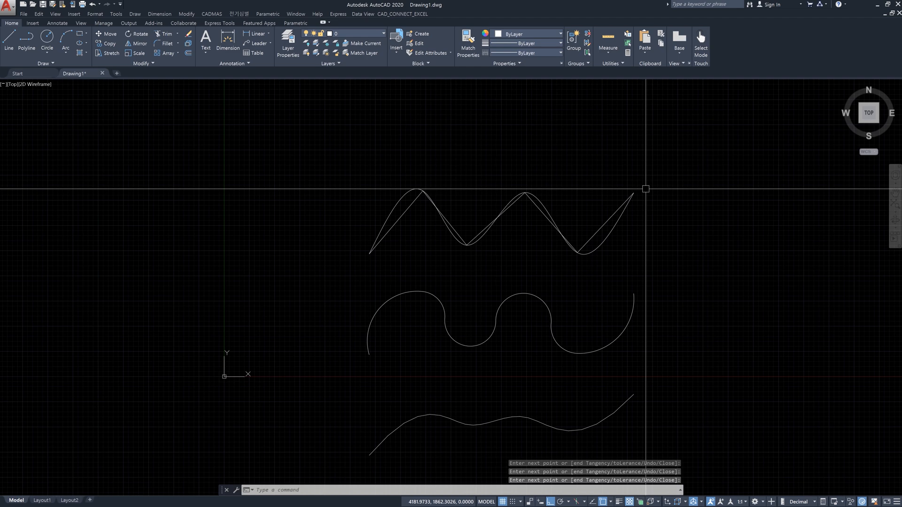
Compare the grips of the fit spline on the top zigzag with those of the fit-curved middle polyline.
click(651, 328)
click(621, 319)
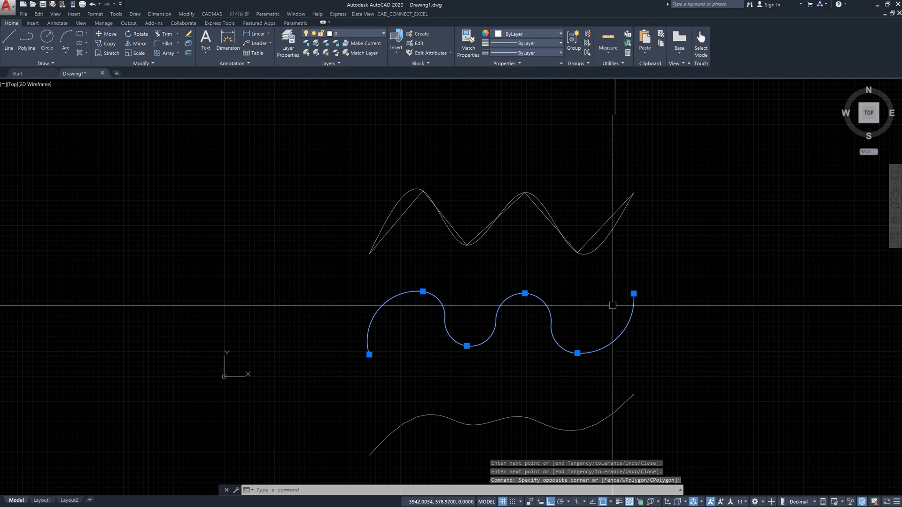
key(Escape)
click(605, 241)
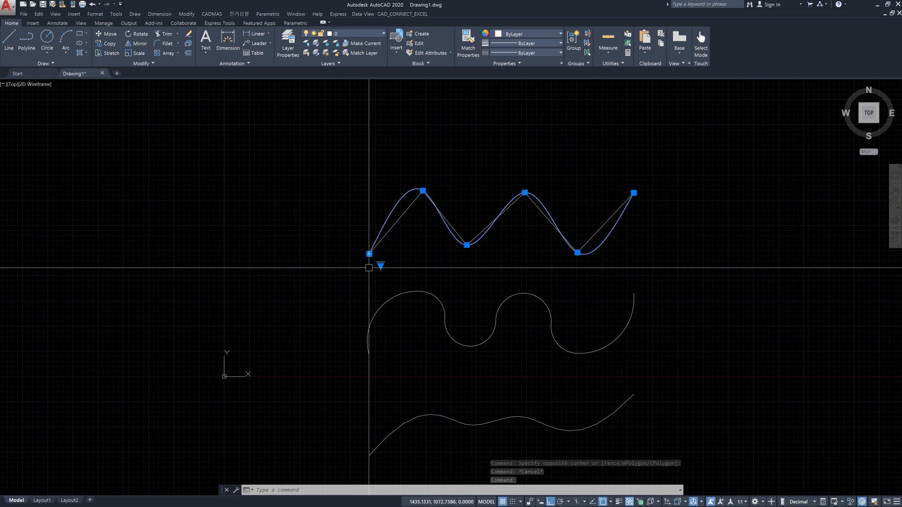
click(497, 304)
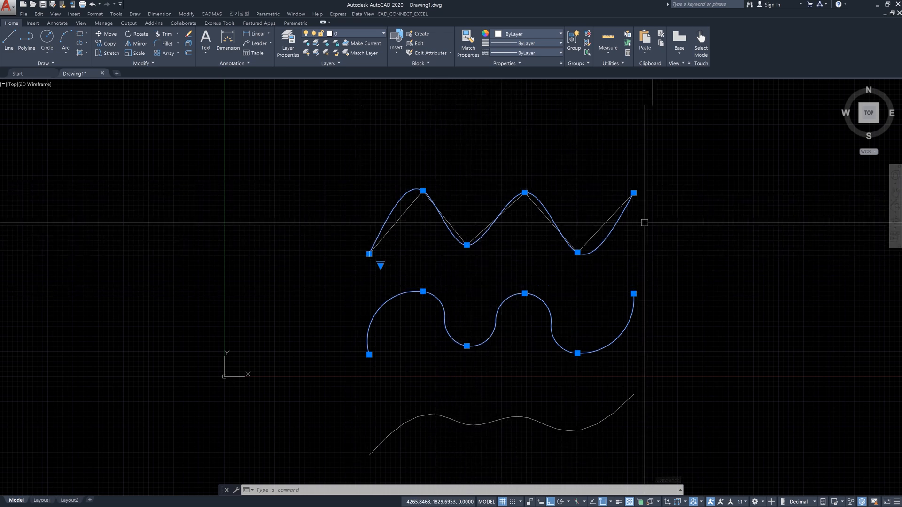
key(Escape)
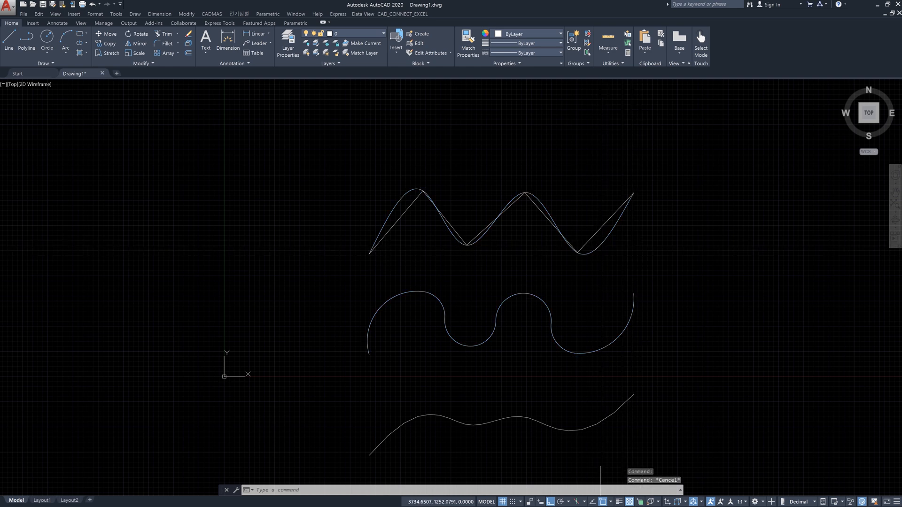
Delete the fit spline drawn over the top zigzag polyline.
click(600, 250)
key(Delete)
key(Escape)
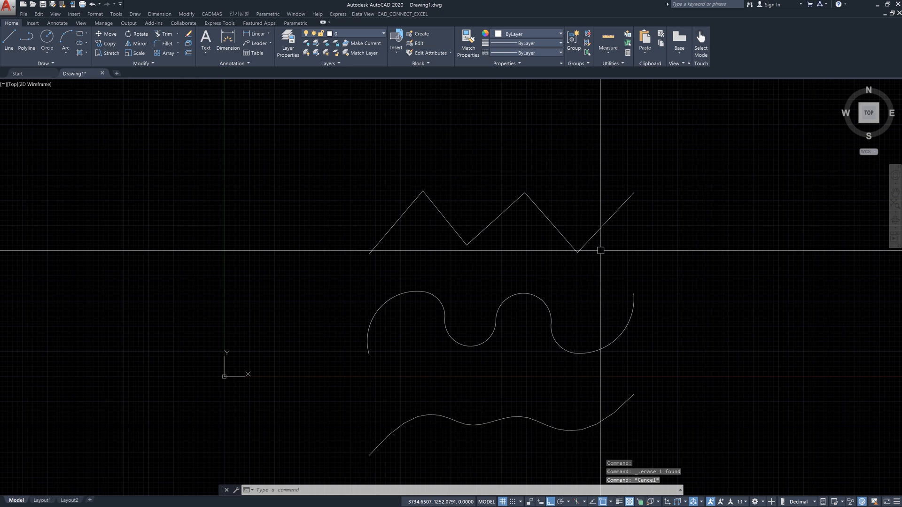
Draw a spline with the creation method set to CV, using the vertices of the top zigzag polyline as control vertices.
text(spl)
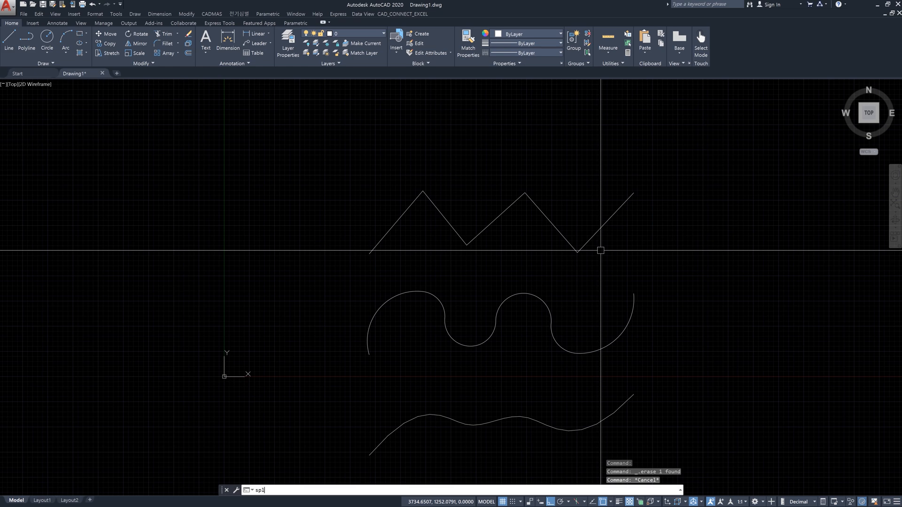
key(Return)
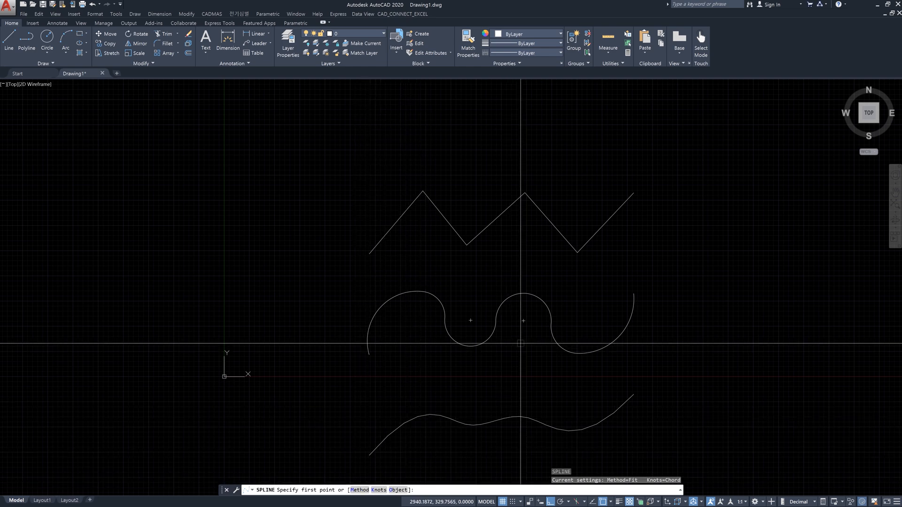
text(m)
key(Return)
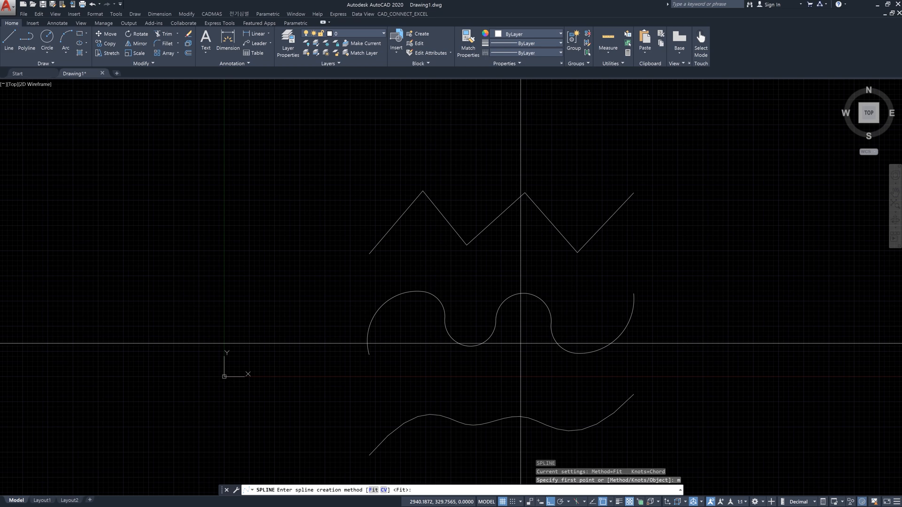
text(ce)
key(BackSpace)
text(v)
key(Return)
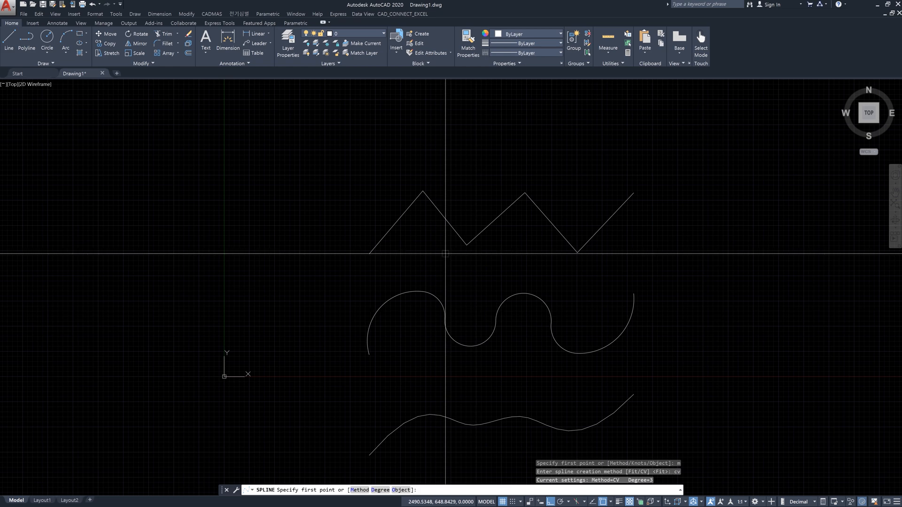
click(372, 246)
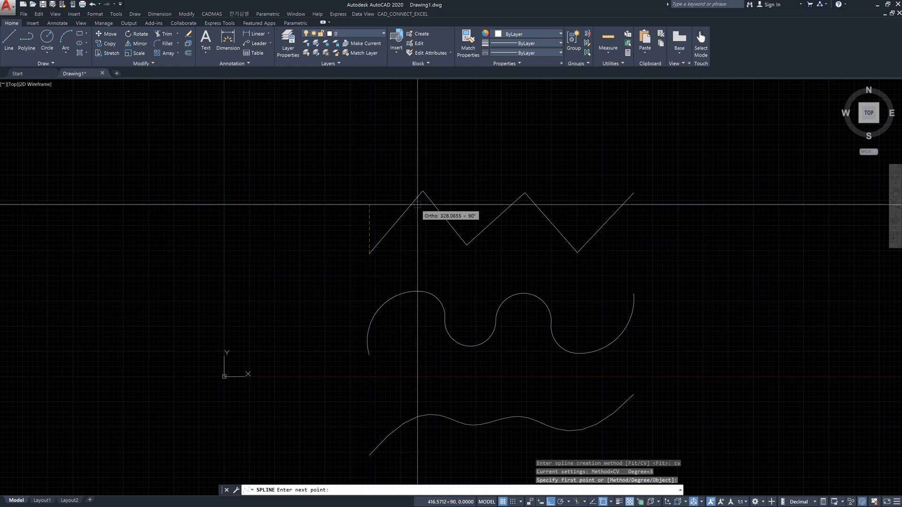
click(423, 191)
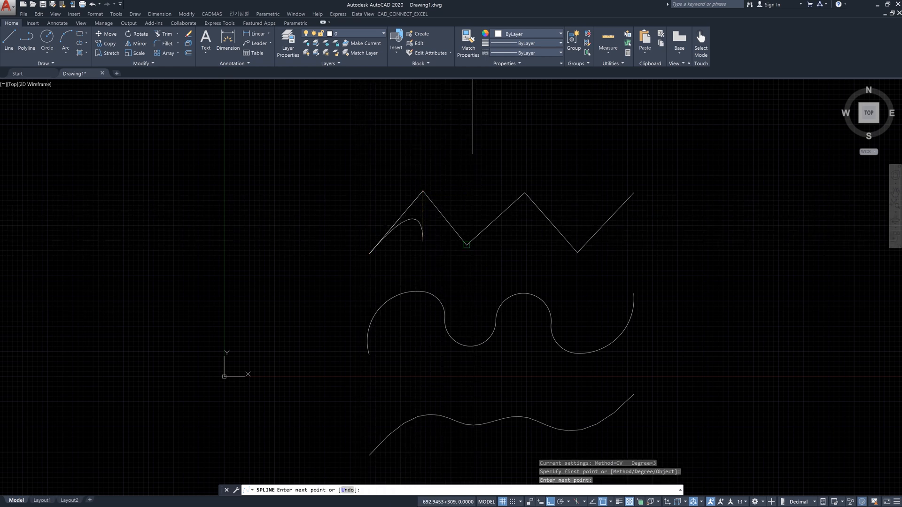
click(466, 244)
click(521, 198)
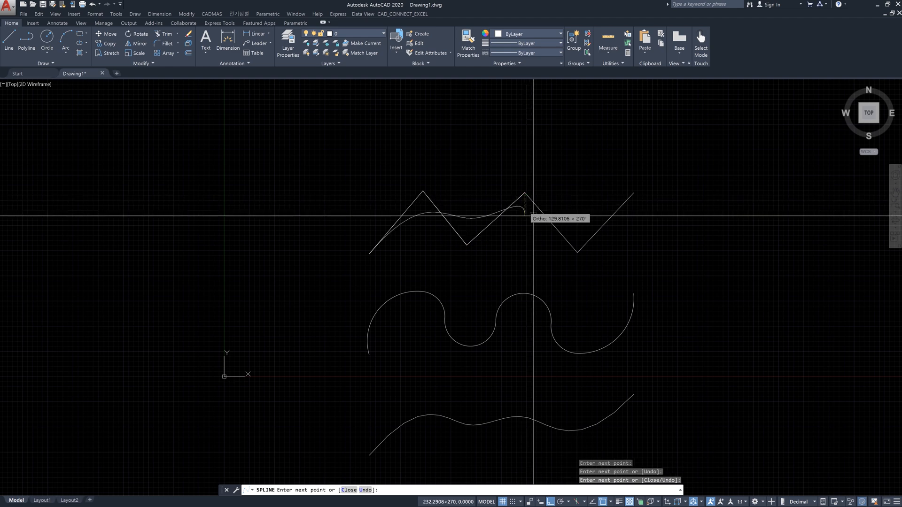
click(577, 251)
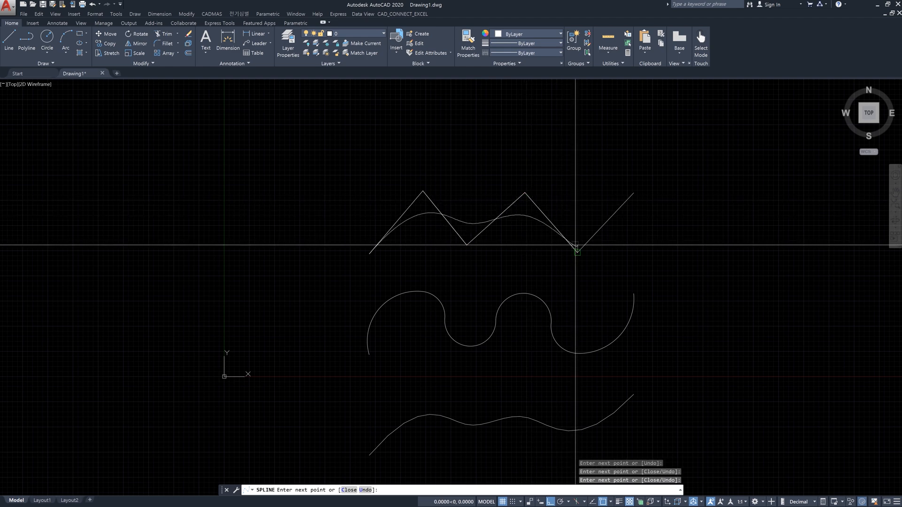
click(633, 192)
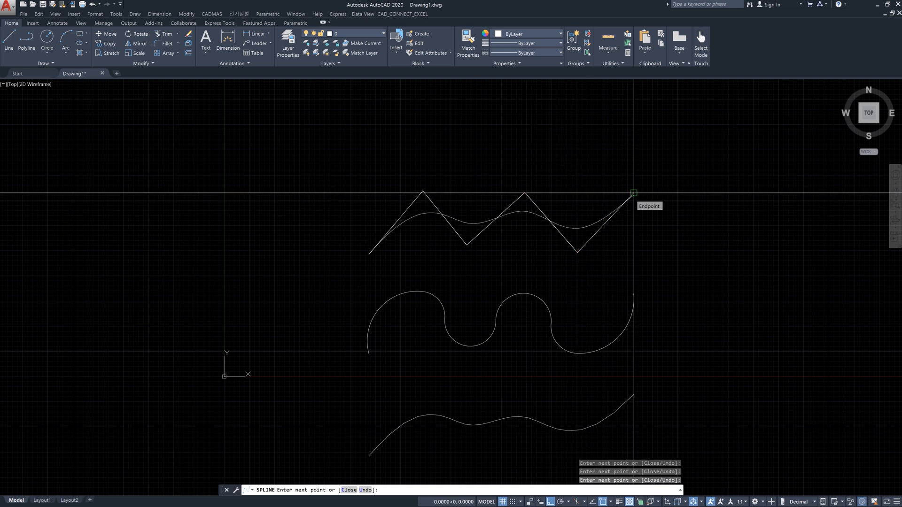
key(Return)
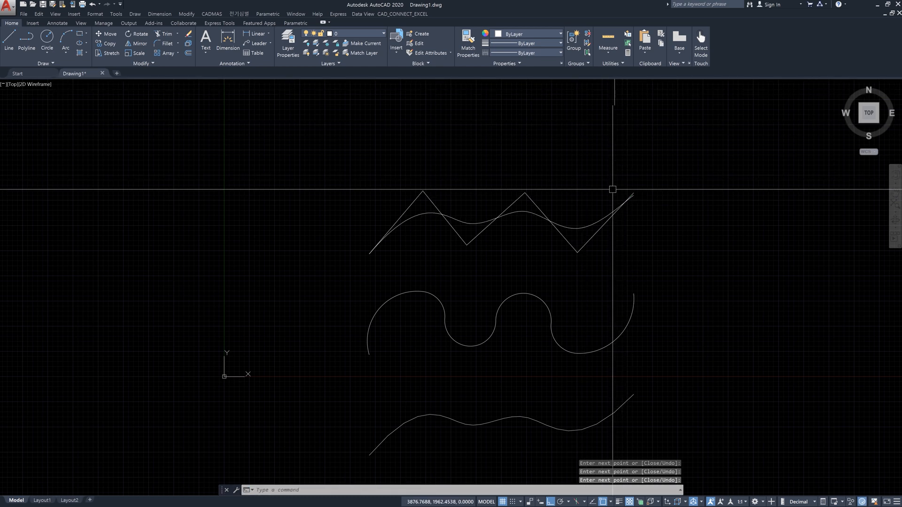
Delete the control-vertex spline drawn over the top zigzag polyline.
click(592, 221)
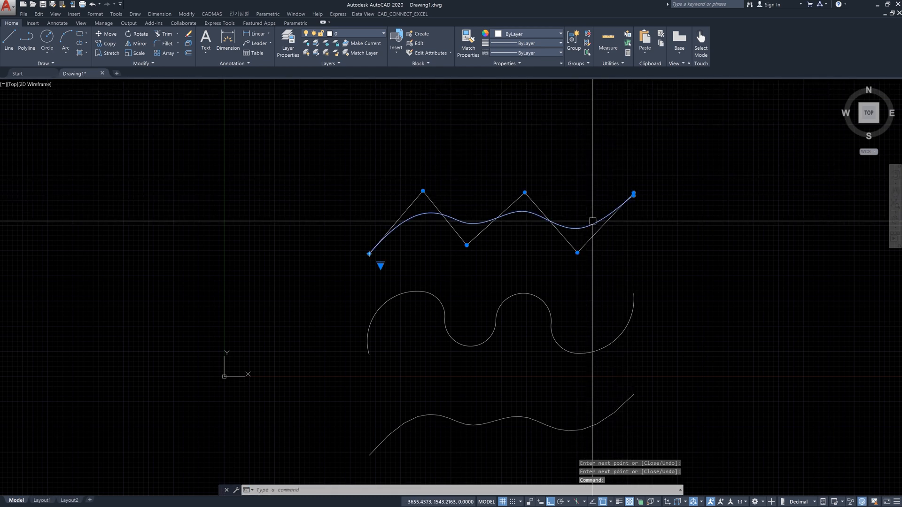
key(Delete)
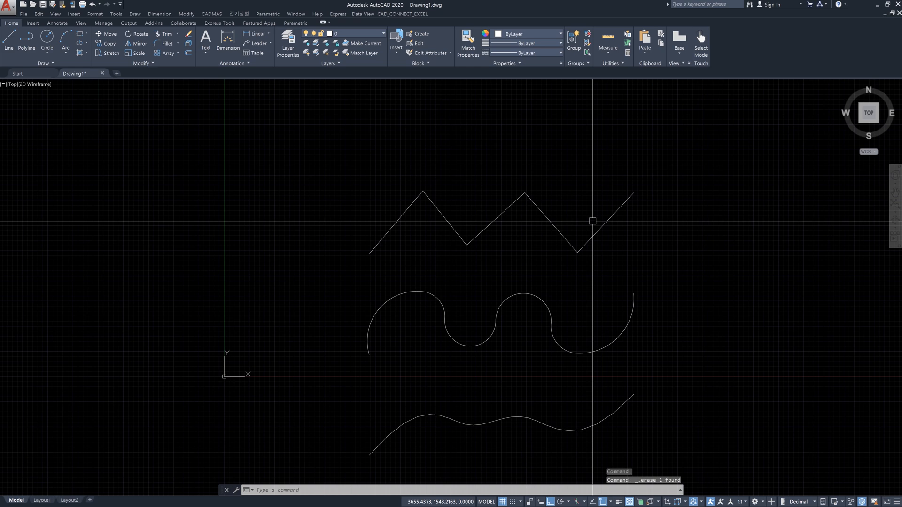
Redraw the spline with the CV method, placing its control vertices on the top zigzag's vertices from its lower end to its upper end.
text(spl)
key(Return)
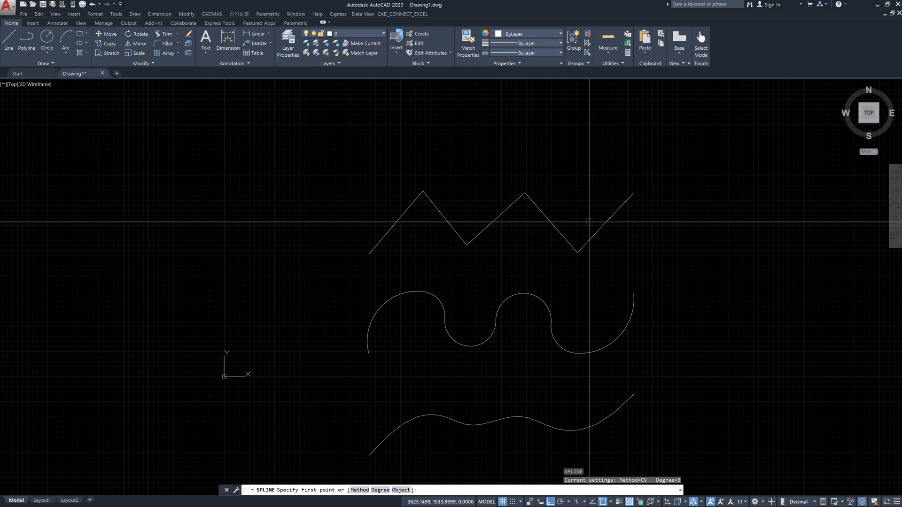
text(m)
key(Return)
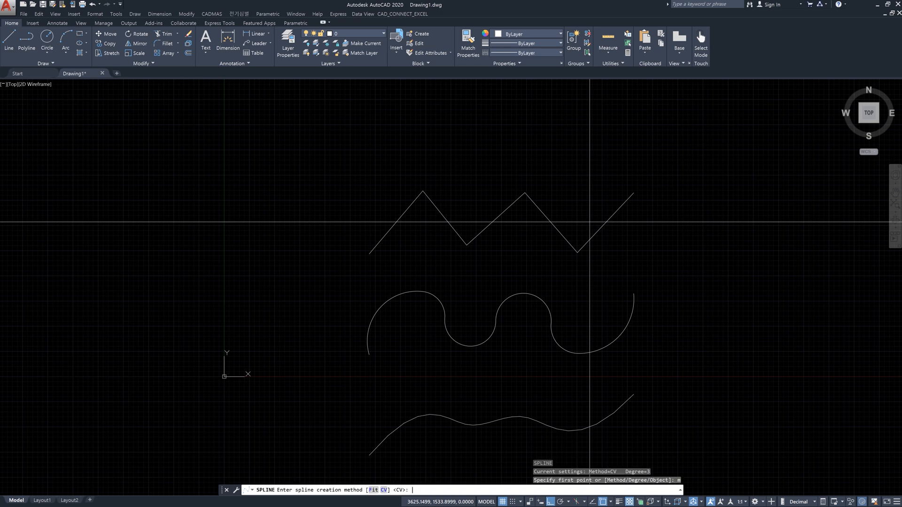
text(cv)
key(Return)
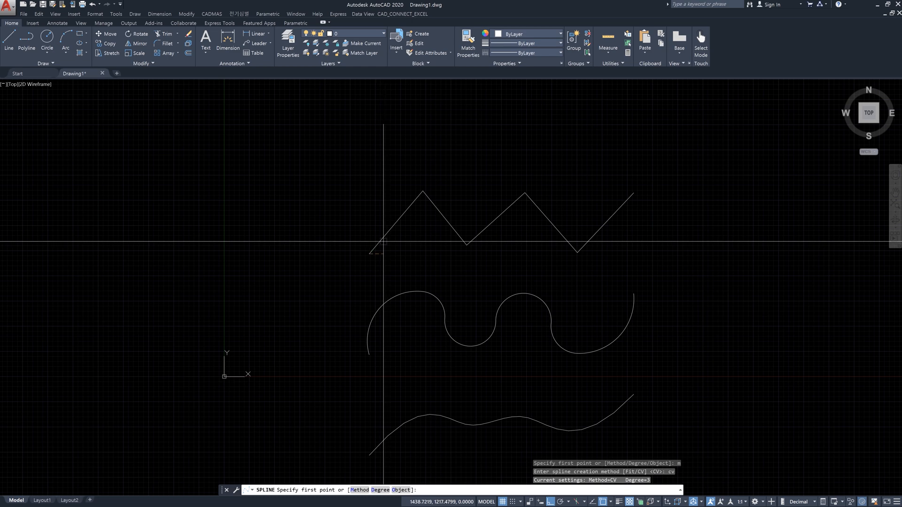
click(370, 253)
click(422, 191)
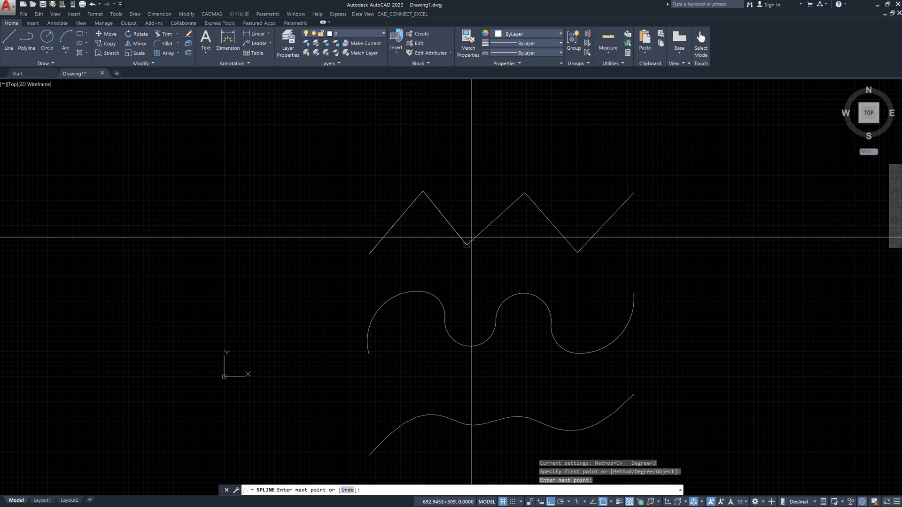
click(467, 244)
click(524, 193)
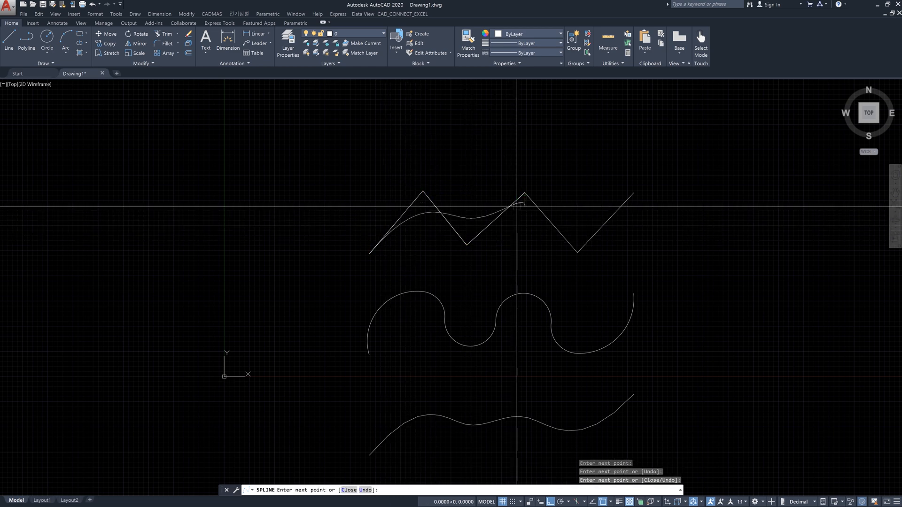
click(573, 242)
click(633, 194)
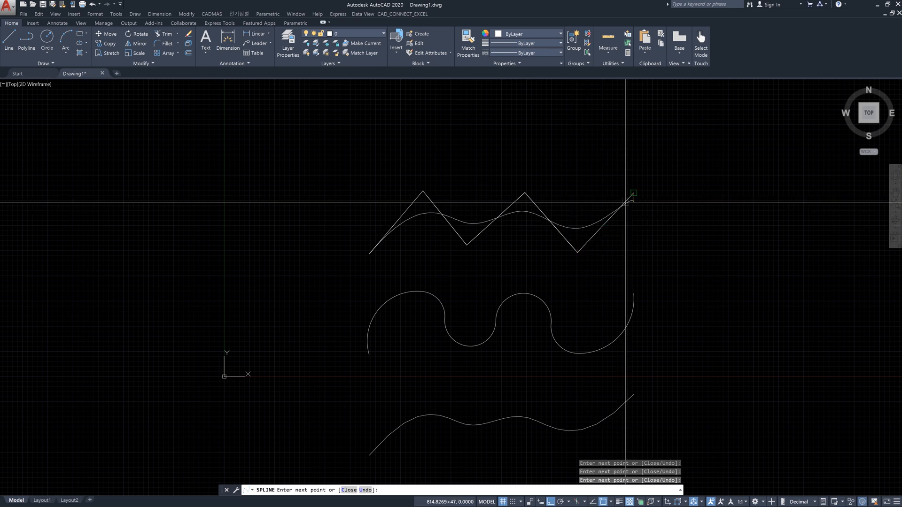
key(Return)
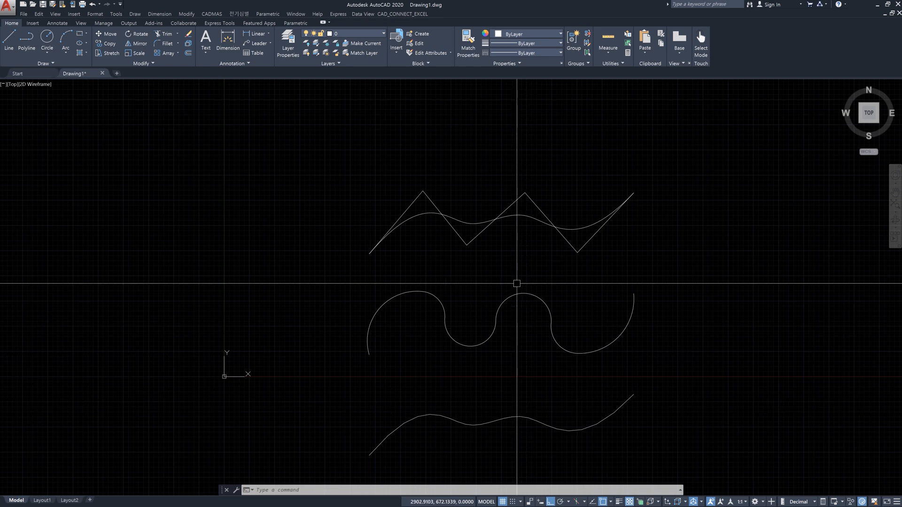
Examine where the control-vertex grips of the new CV spline lie relative to the top zigzag polyline, and clear the selection.
click(527, 221)
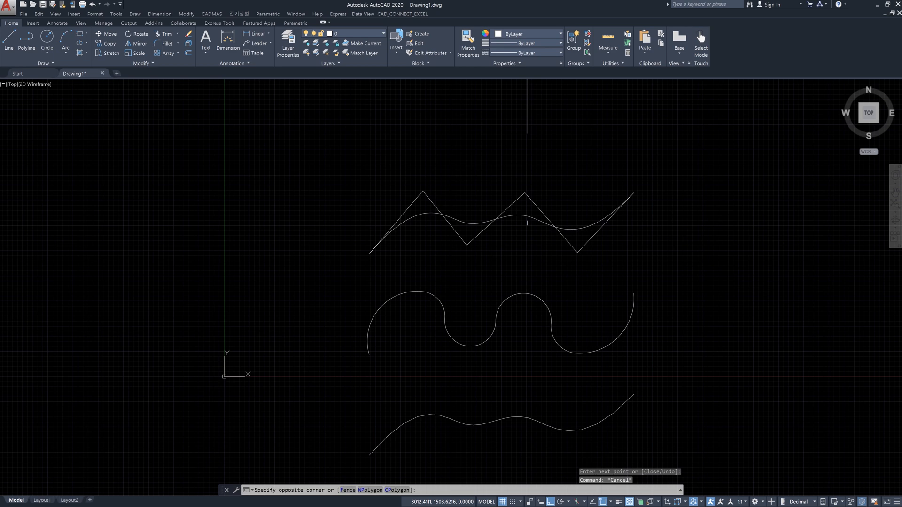
click(530, 217)
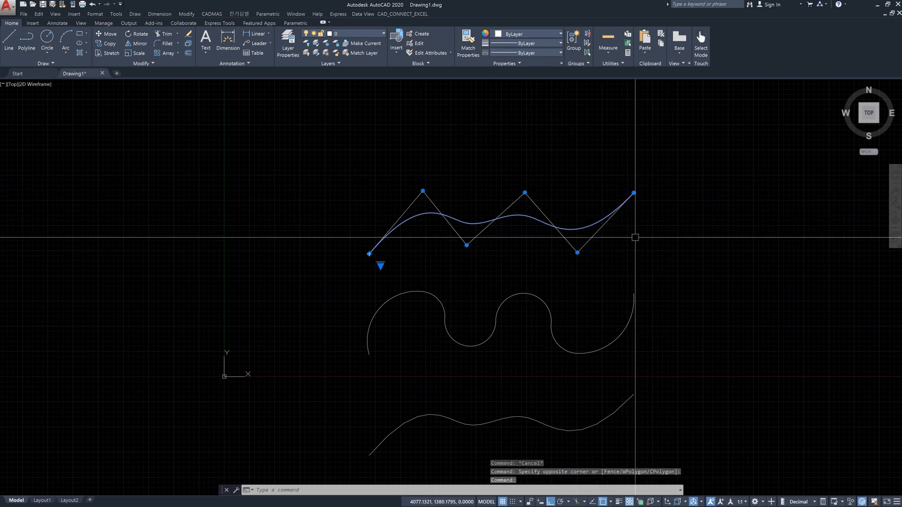
key(Escape)
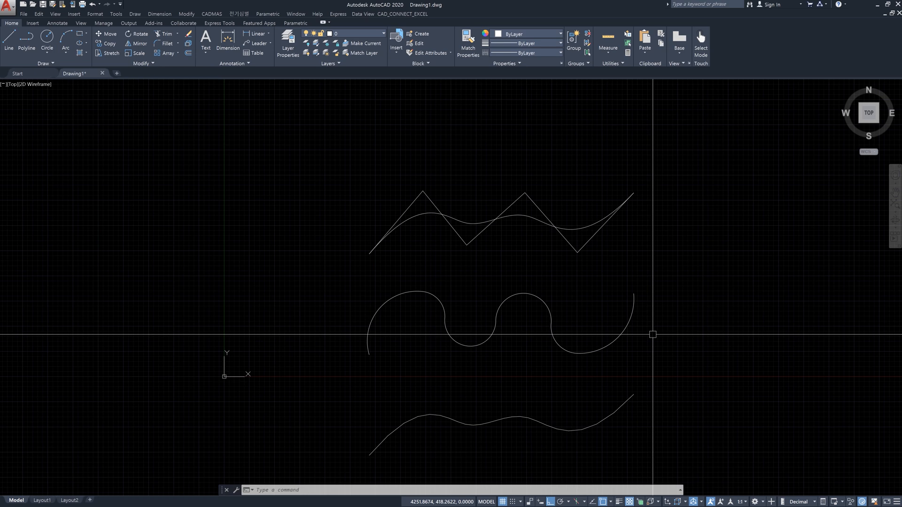
key(Escape)
key(Escape)
key(Escape)
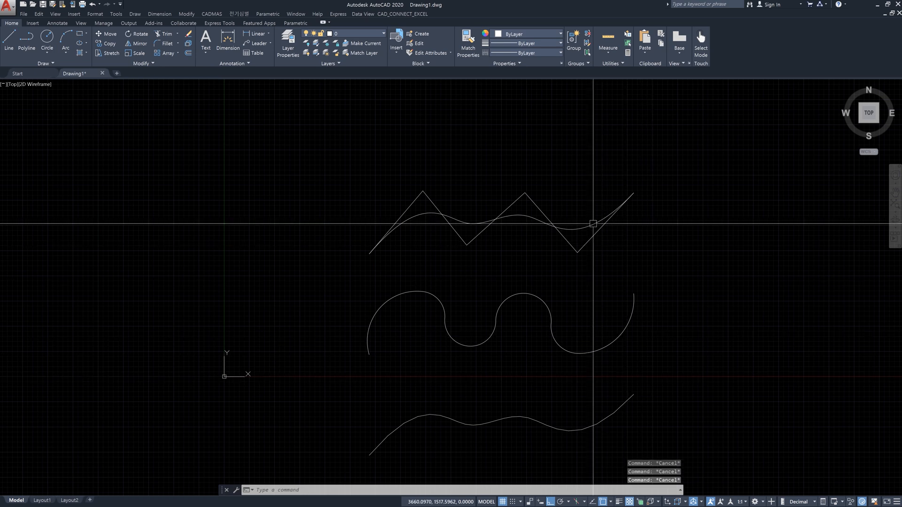
text(co)
key(Return)
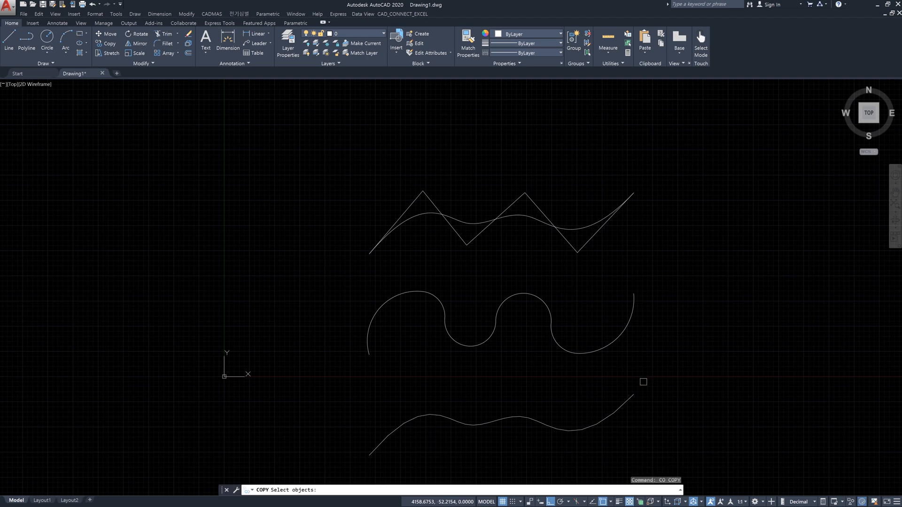
click(629, 402)
key(Return)
click(709, 409)
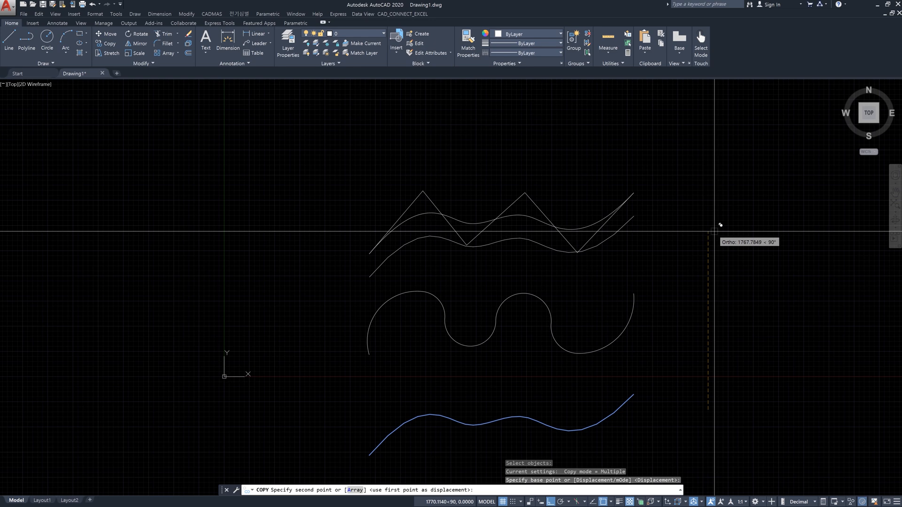
key(Escape)
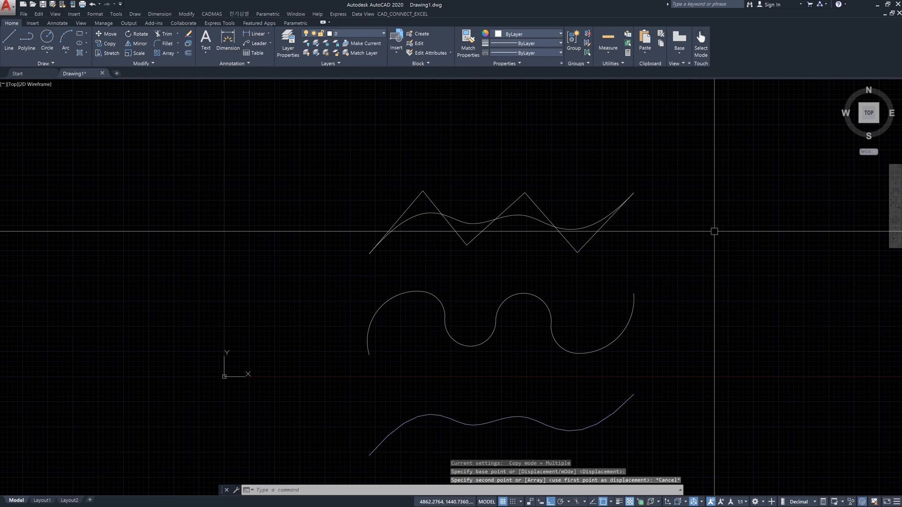
Change the colour of the lowest curve, the spline-smoothed polyline, to red and clear the selection.
click(604, 423)
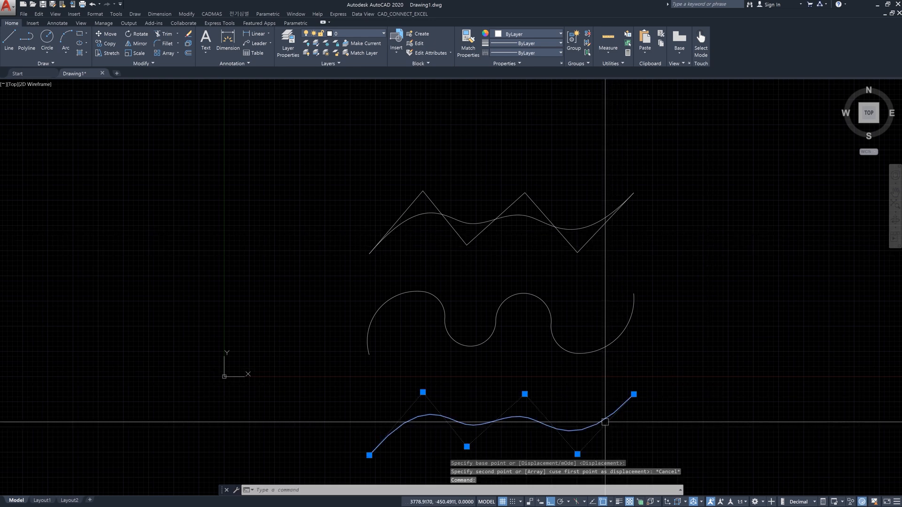
click(542, 36)
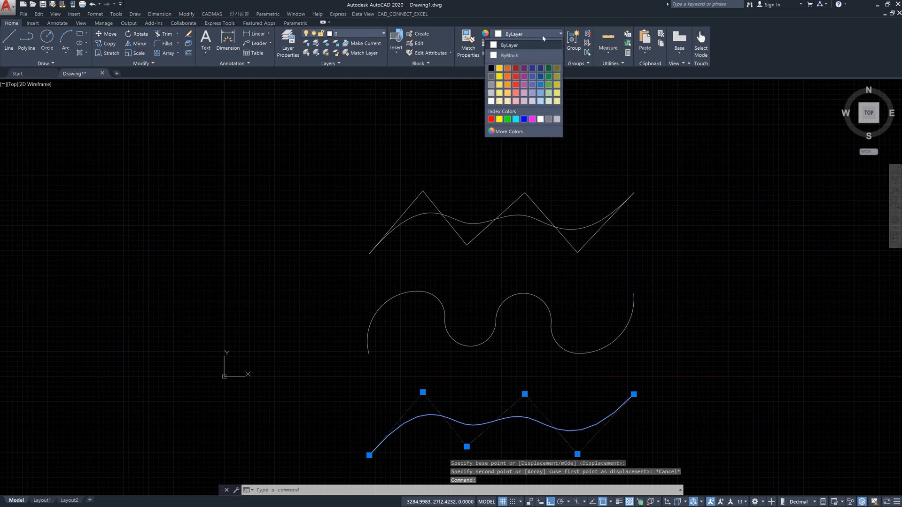
click(492, 119)
key(Escape)
key(Escape)
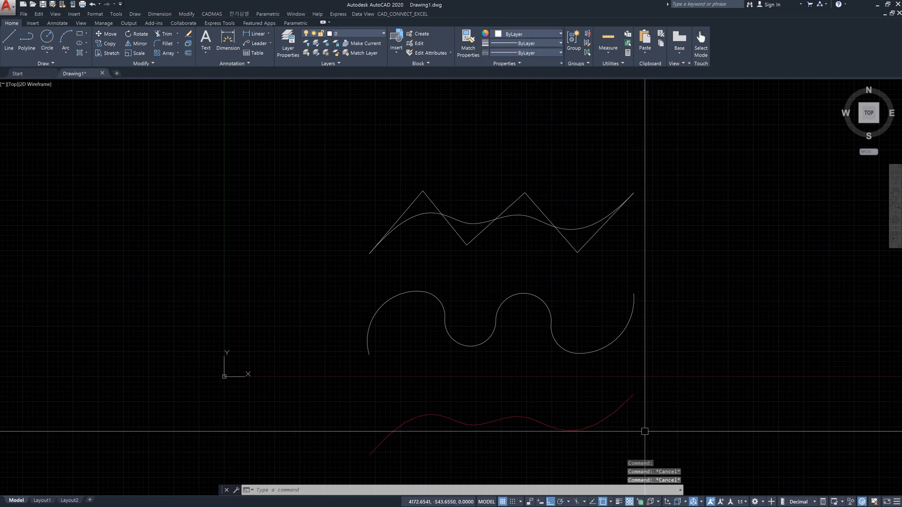
Copy the red curve 2000 units straight up so it overlays the CV spline on the top zigzag polyline.
text(co)
key(Return)
click(640, 429)
click(599, 396)
key(Return)
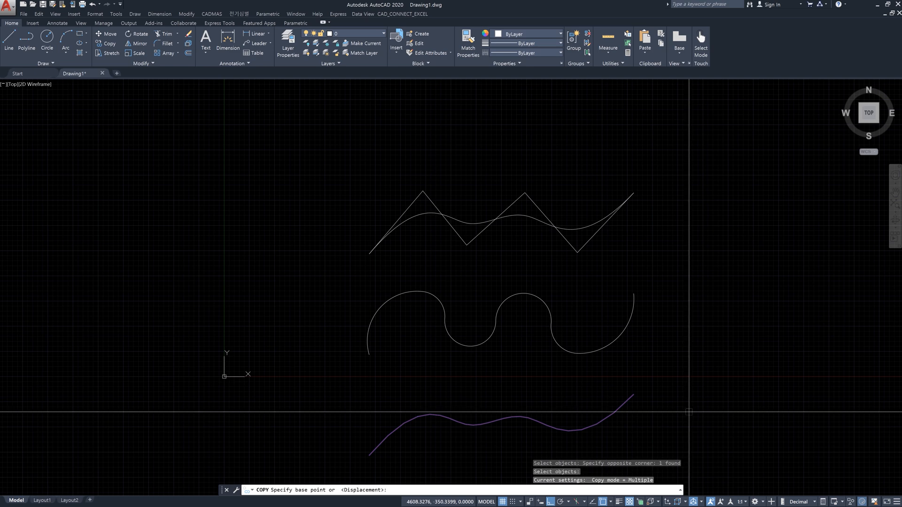
click(689, 412)
text(2000)
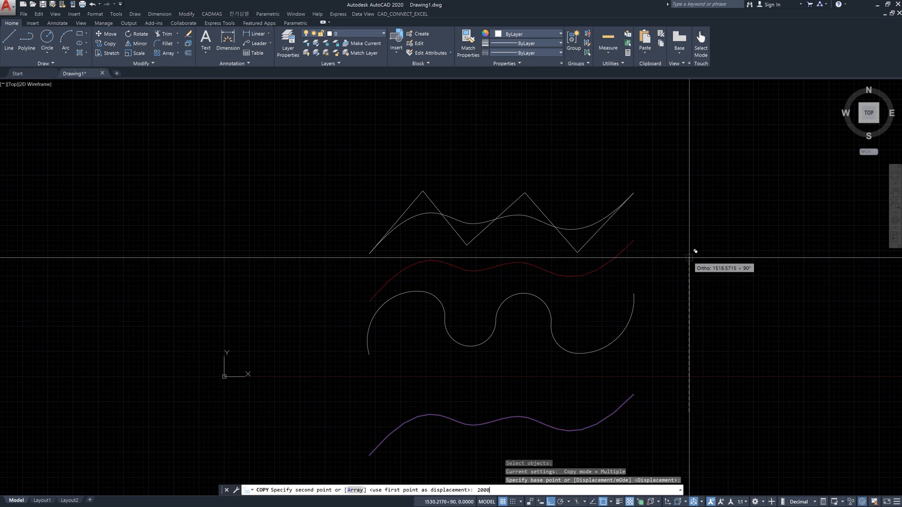
key(Return)
key(Escape)
scroll(570, 231, up, 2)
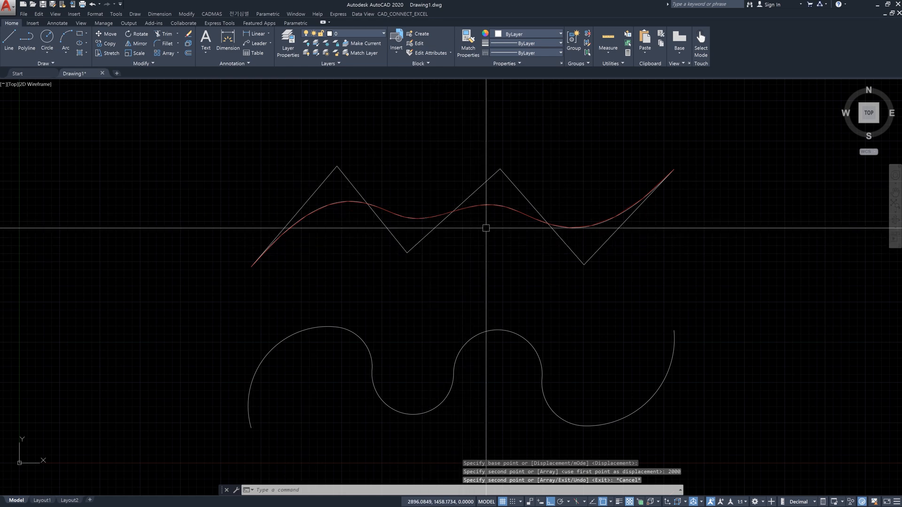
scroll(485, 229, down, 4)
scroll(502, 230, up, 2)
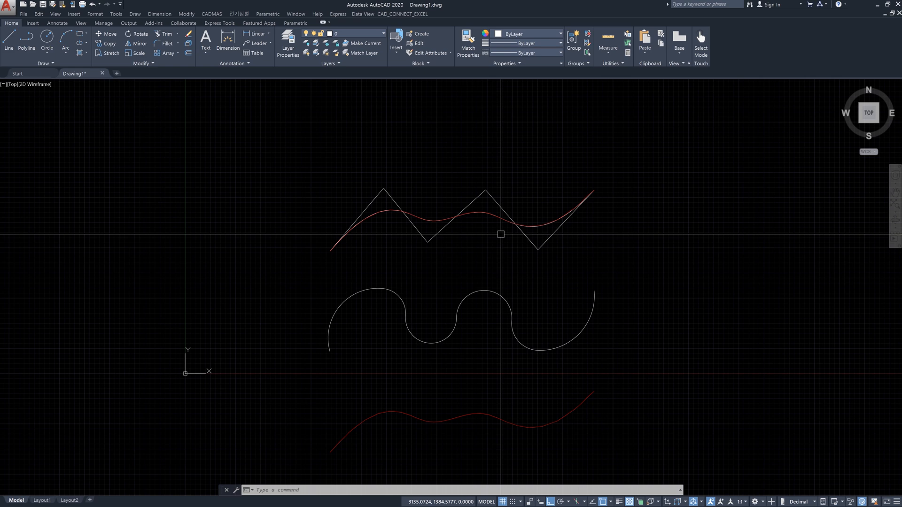
Delete the red copy and the CV spline lying over the top zigzag polyline.
click(497, 218)
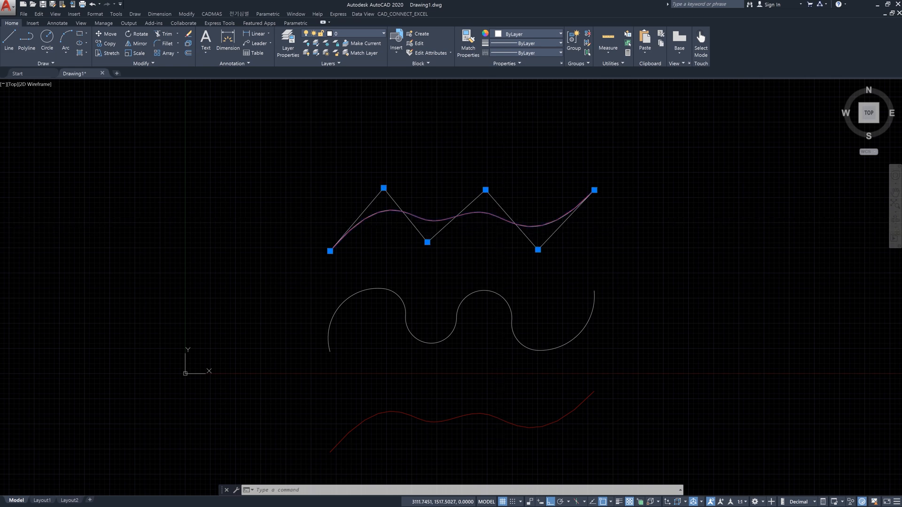
key(Delete)
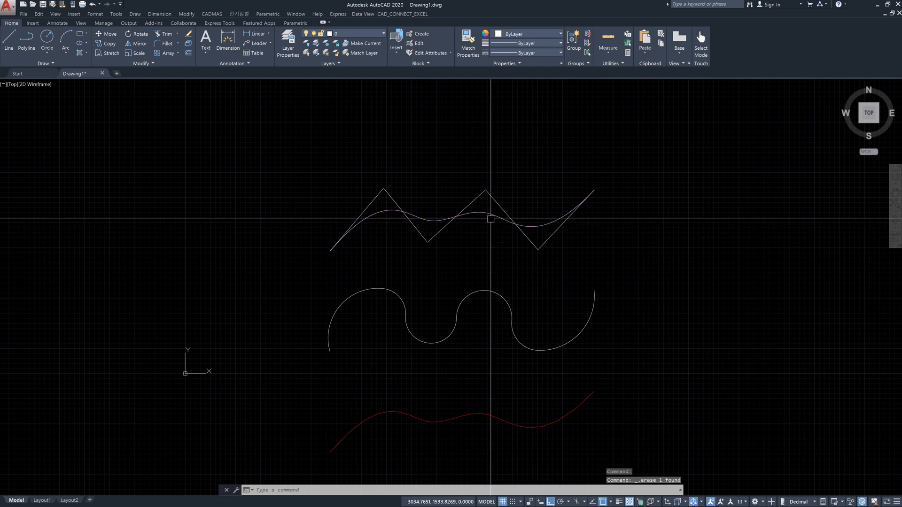
click(492, 217)
key(Delete)
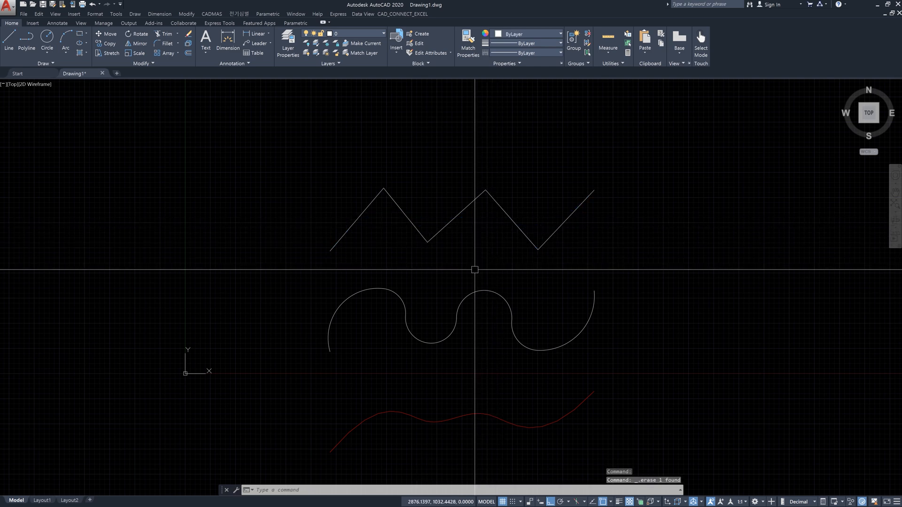
Draw a spline with the Fit method and Chord knot parameterization through the top zigzag's vertices, from its lower end to its upper end.
text(spli)
key(Return)
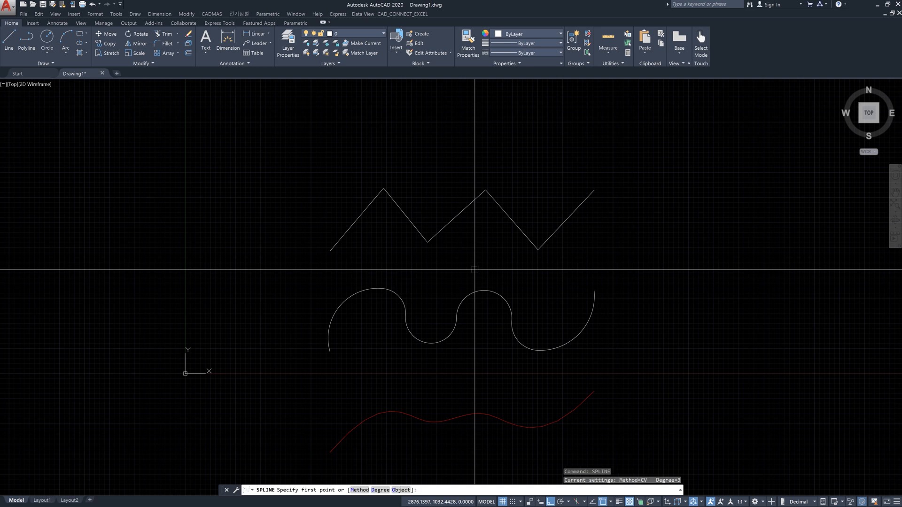
text(m)
key(Return)
text(f)
key(Return)
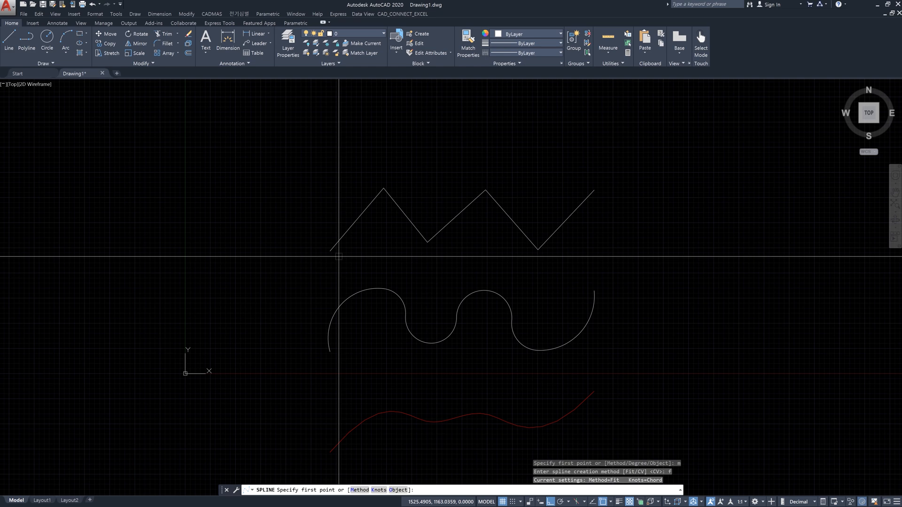
text(k)
key(Return)
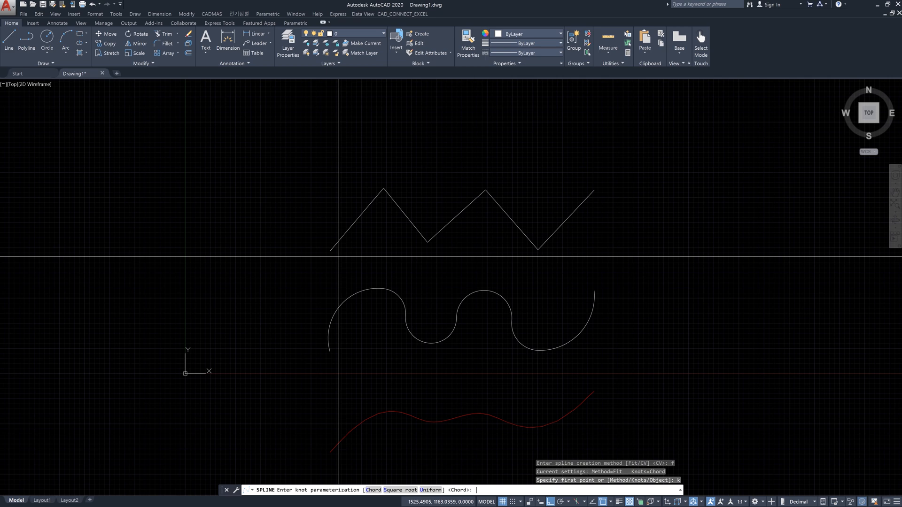
key(Return)
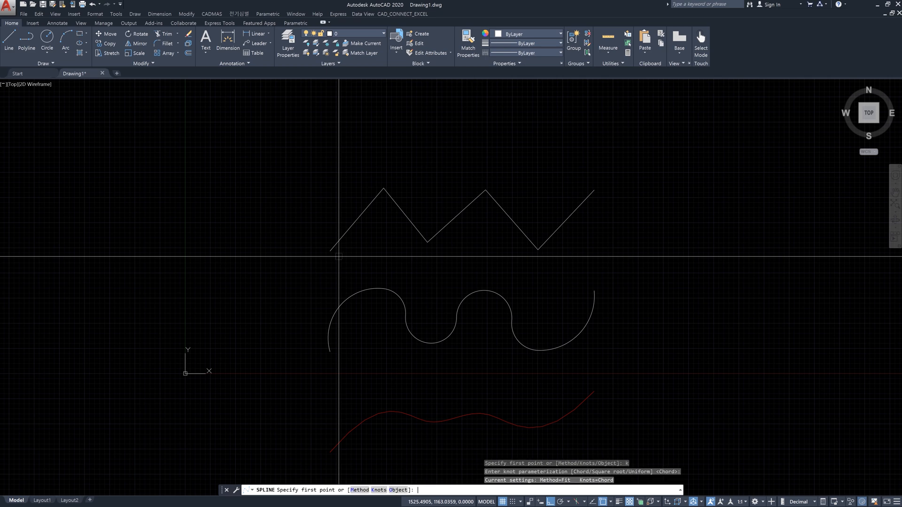
click(330, 251)
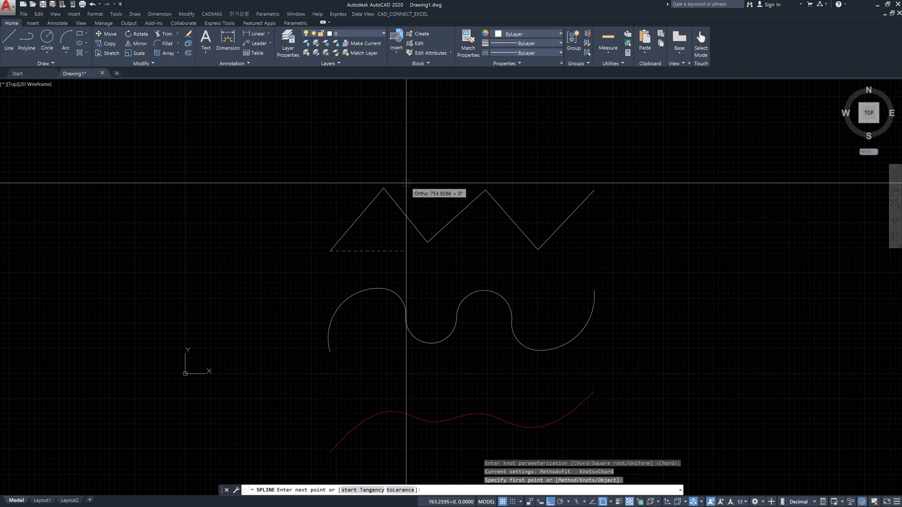
click(383, 188)
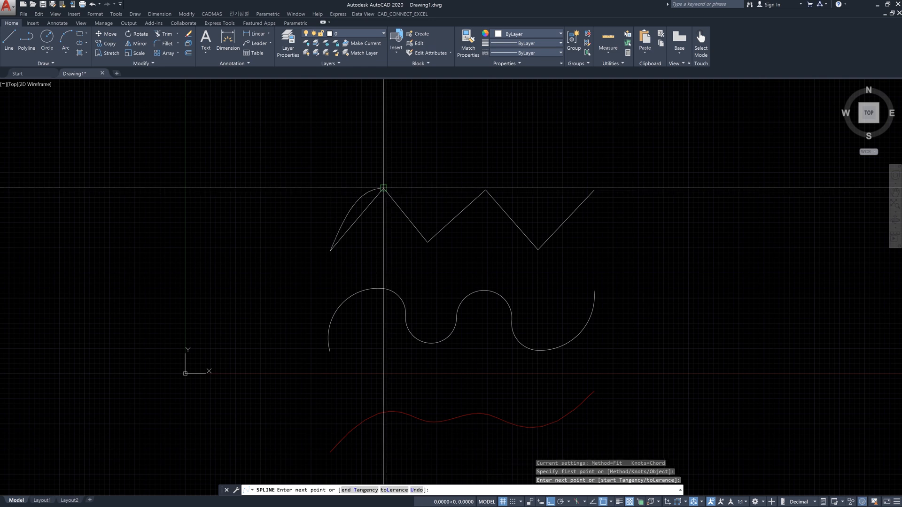
click(427, 241)
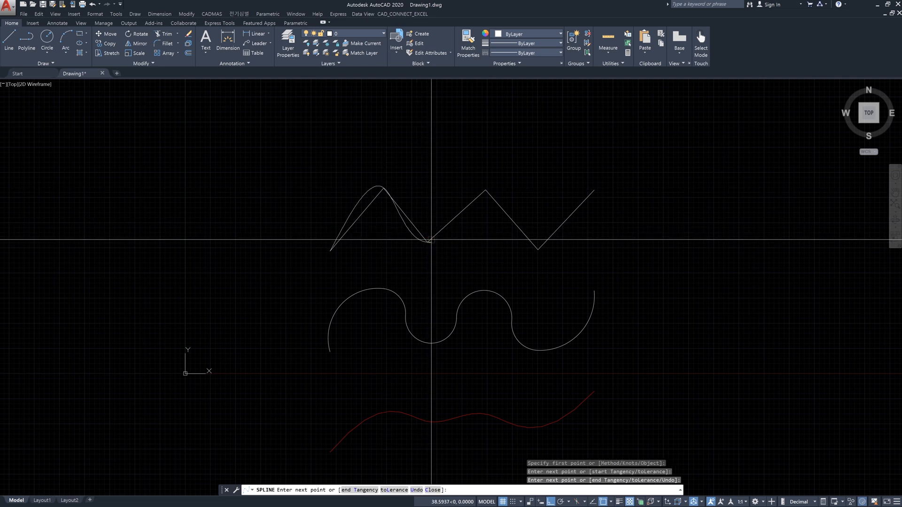
click(485, 193)
click(538, 249)
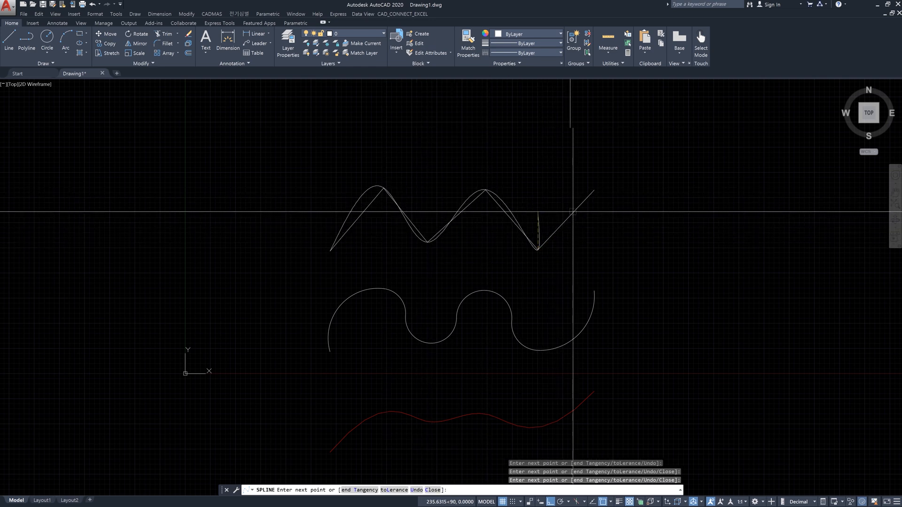
click(594, 189)
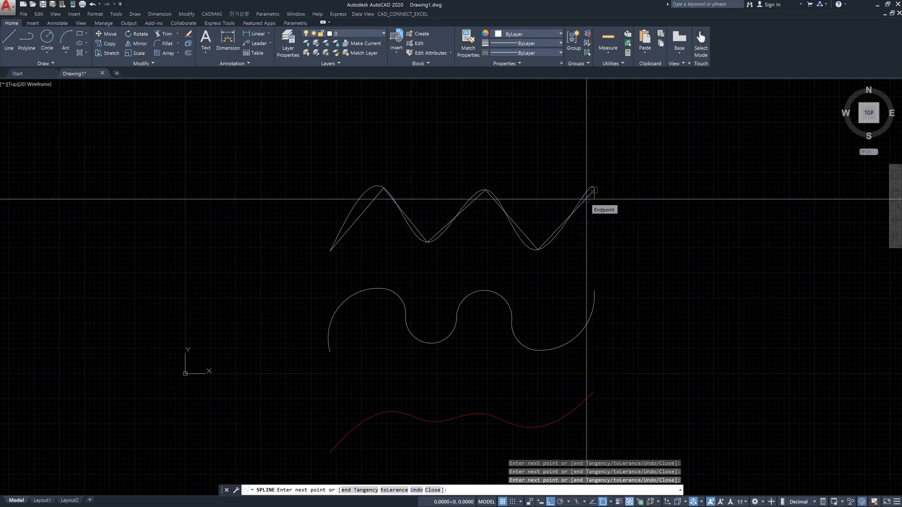
key(Return)
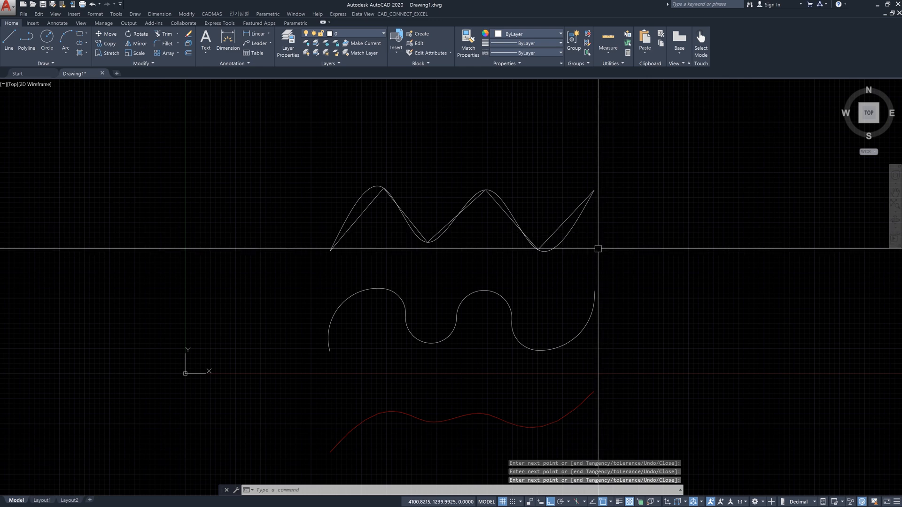
Draw a second Fit spline with Square root knot parameterization through the same vertices of the top zigzag polyline.
text(spl)
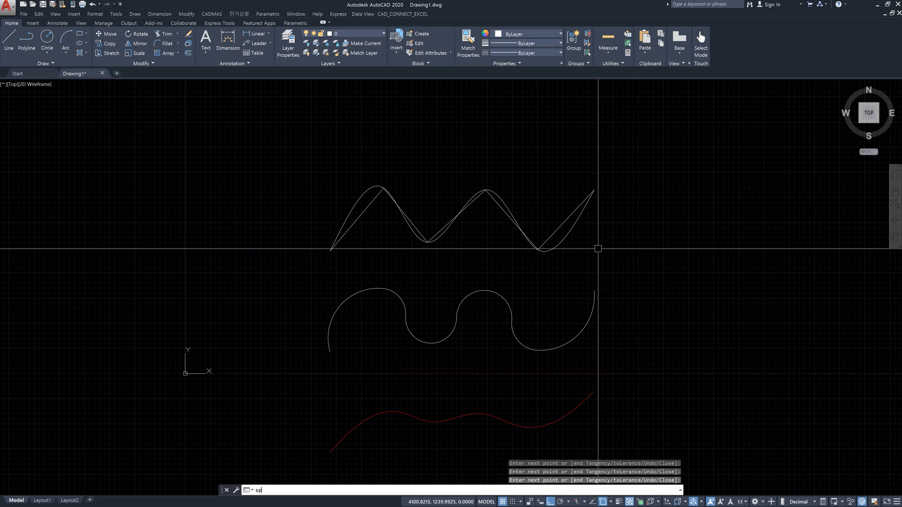
key(Return)
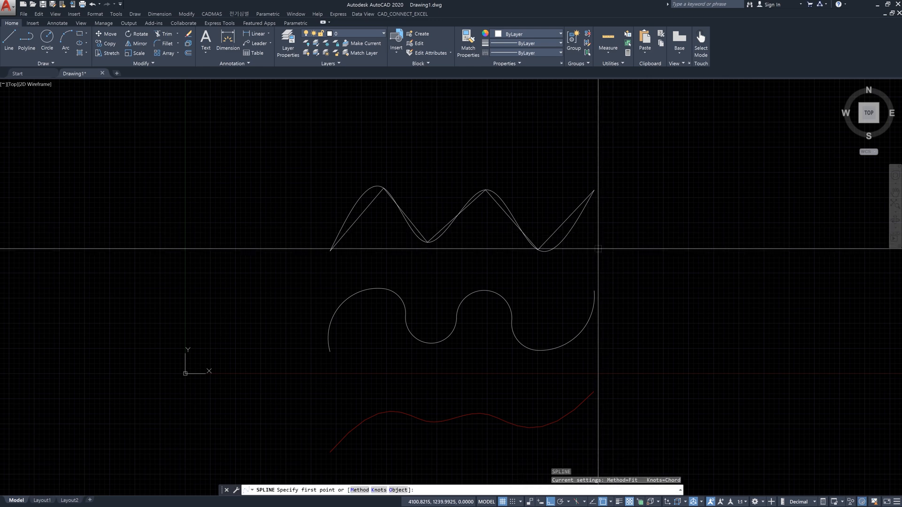
text(k)
key(Return)
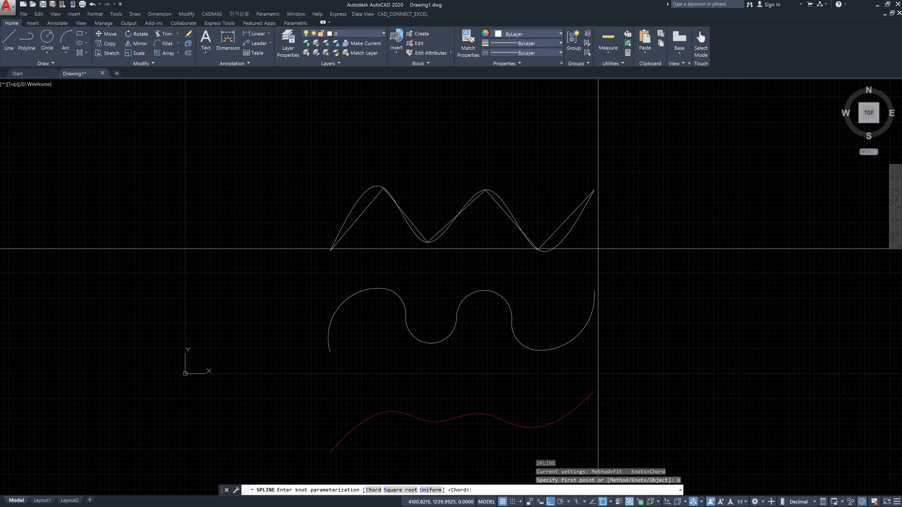
text(s)
key(Return)
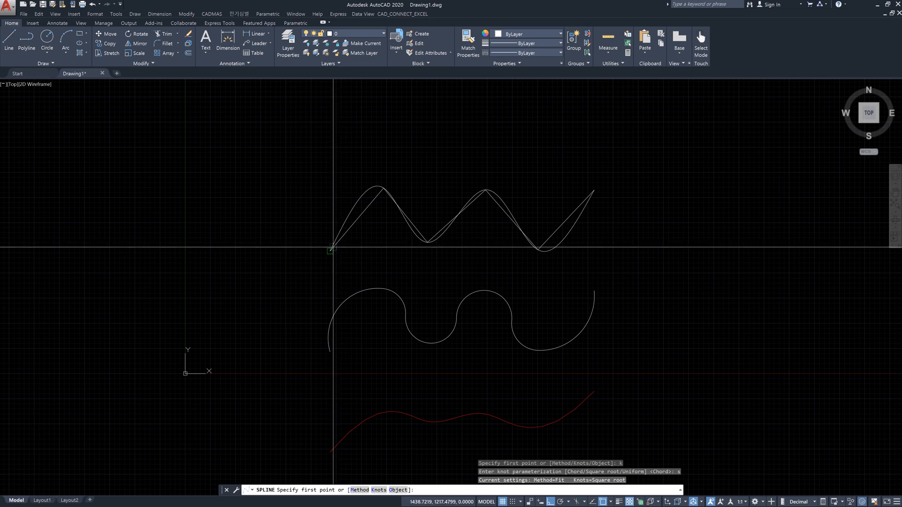
click(331, 250)
click(382, 188)
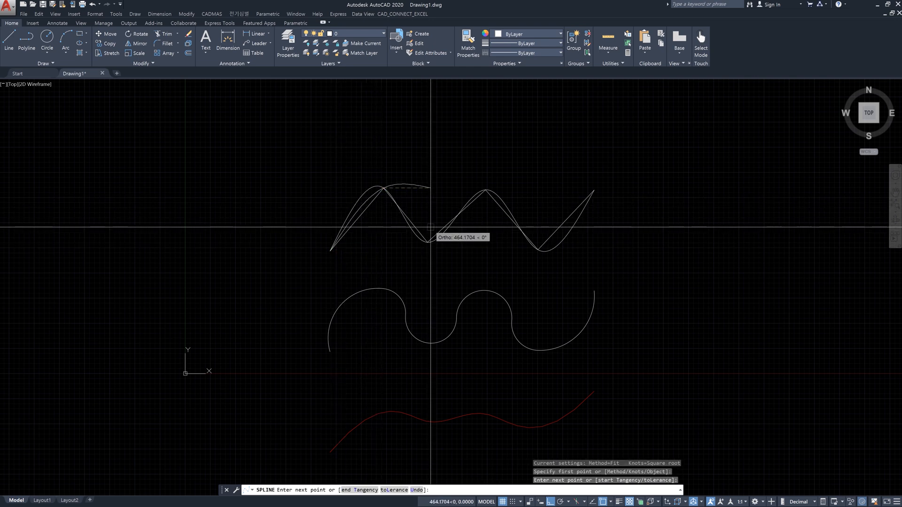
click(428, 241)
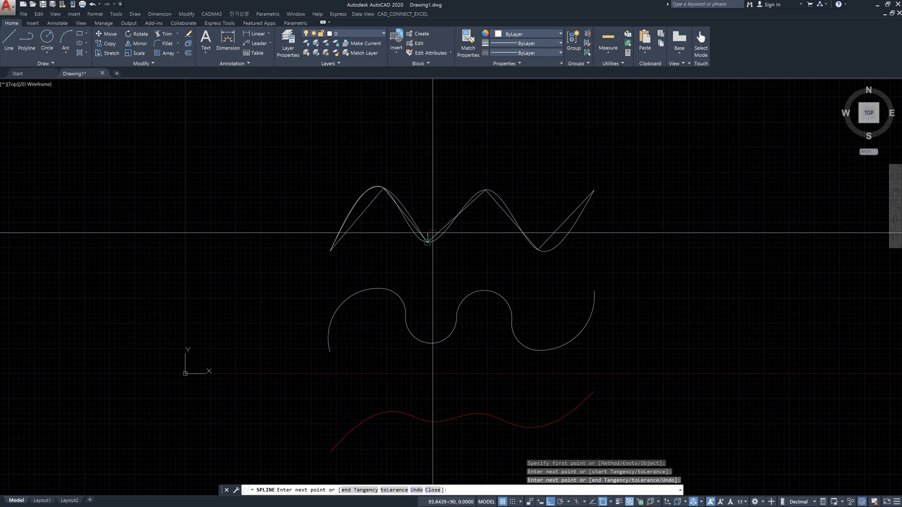
click(486, 190)
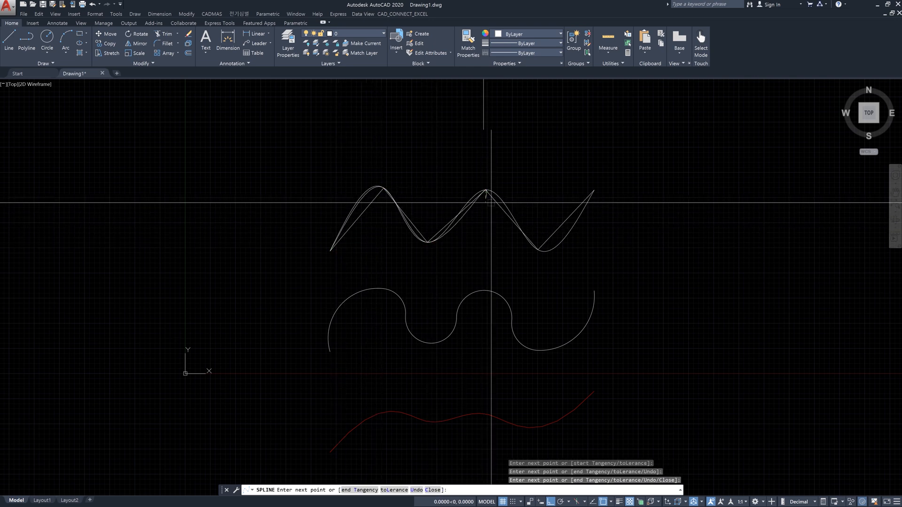
click(538, 249)
click(582, 200)
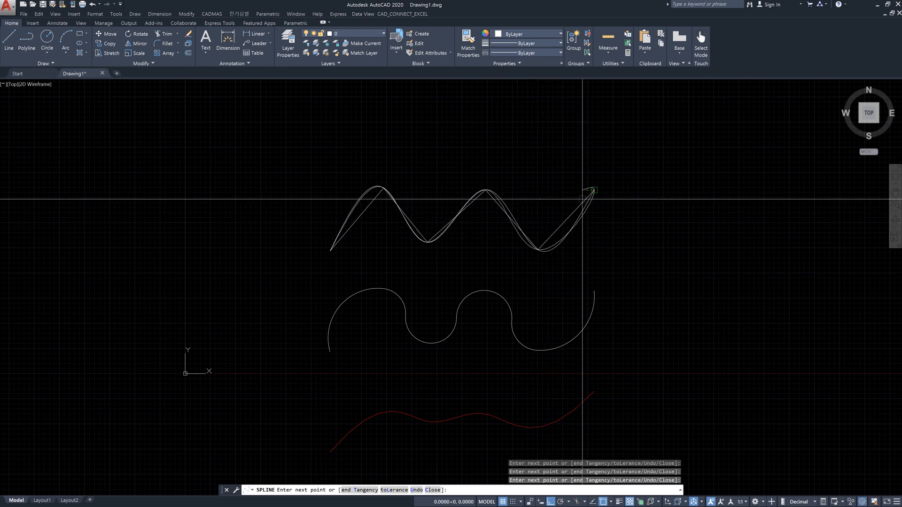
key(Return)
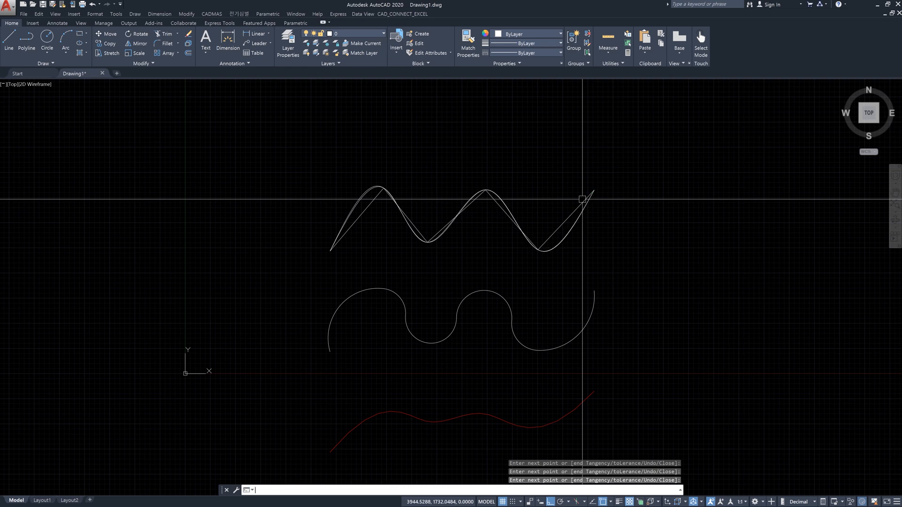
scroll(538, 248, up, 6)
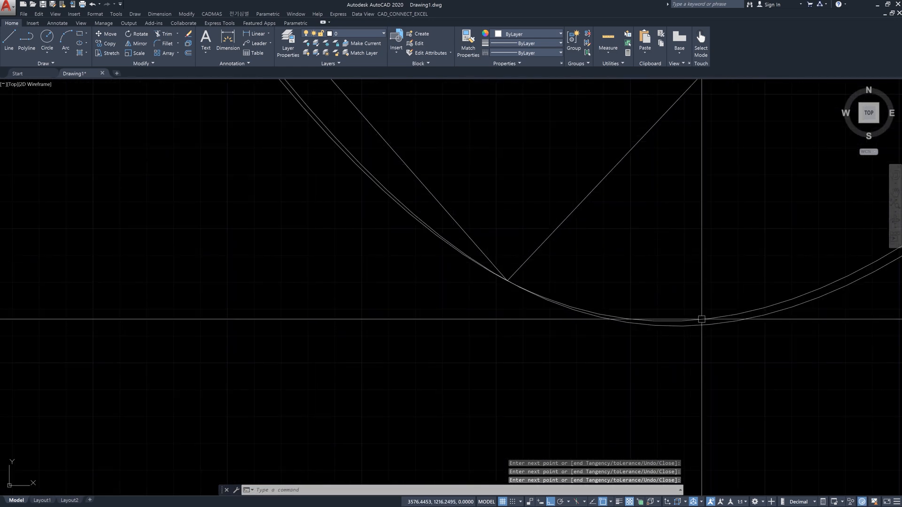
scroll(701, 319, down, 4)
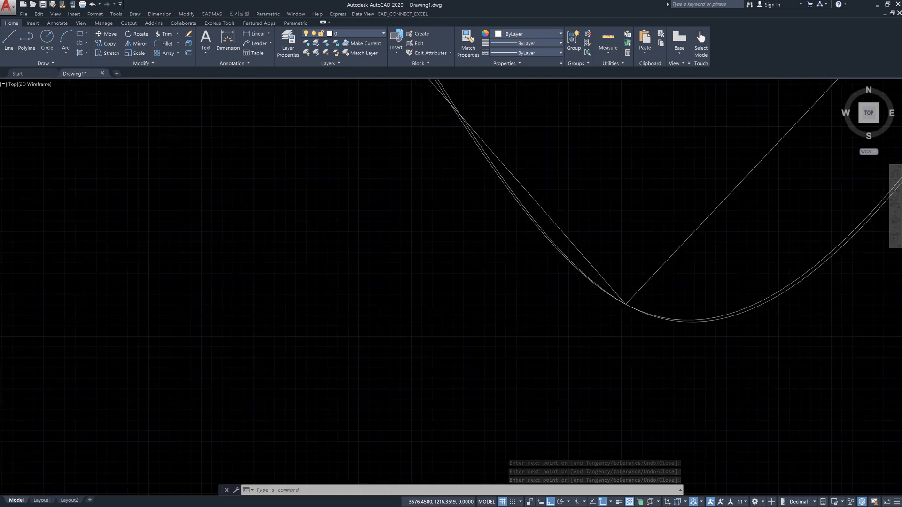
scroll(701, 319, down, 3)
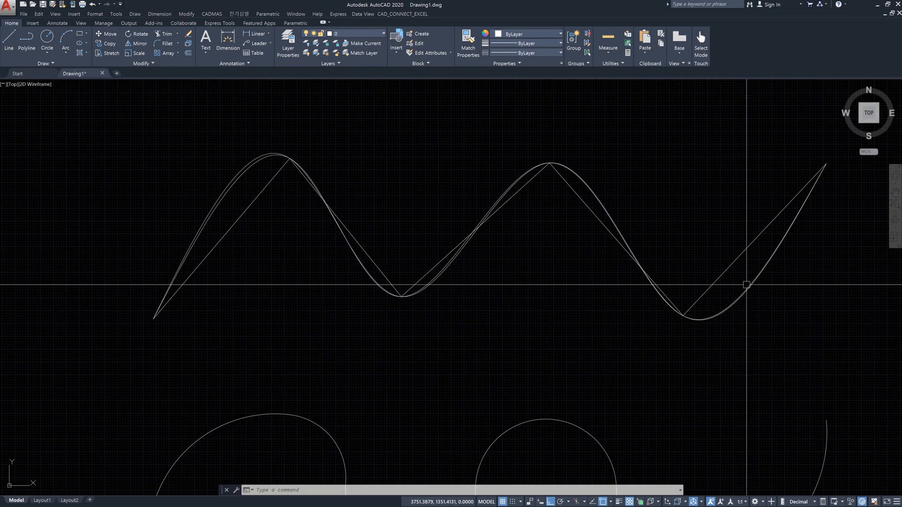
Change the color of the Square root Fit spline on the top zigzag polyline to Red.
click(817, 183)
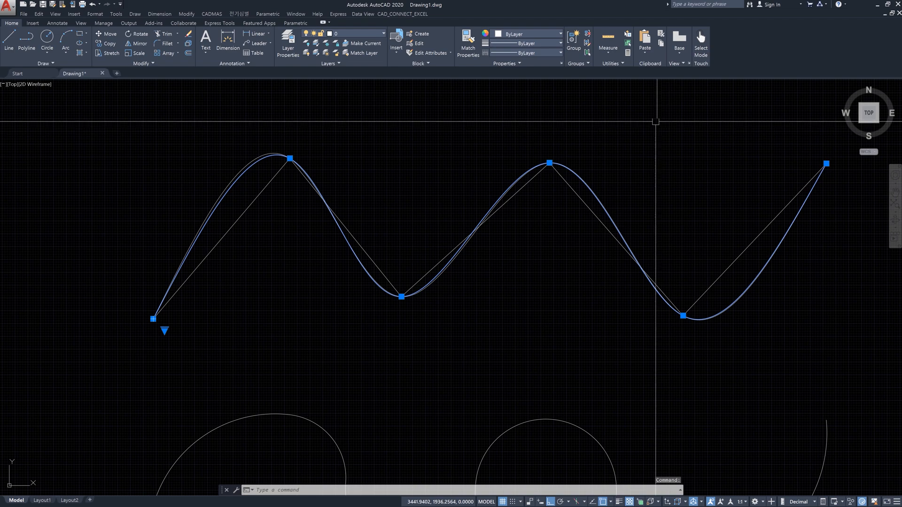
click(560, 34)
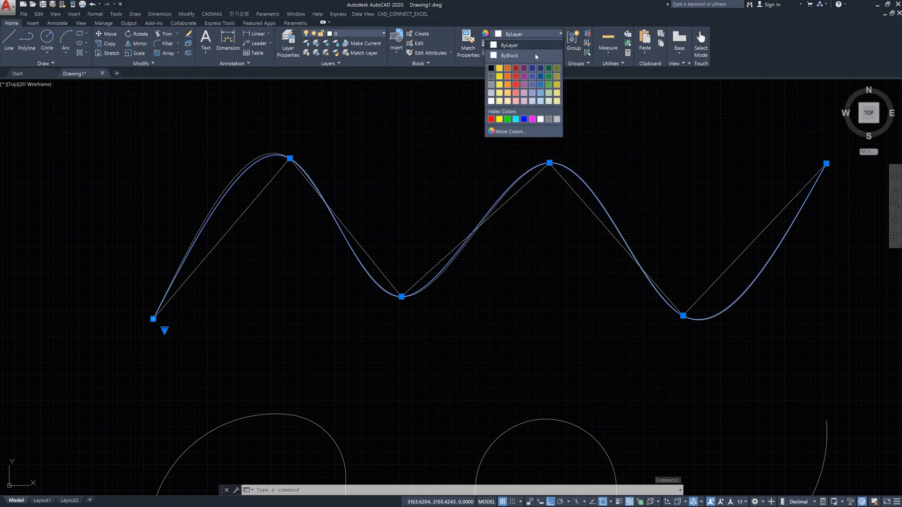
click(491, 118)
scroll(724, 305, up, 6)
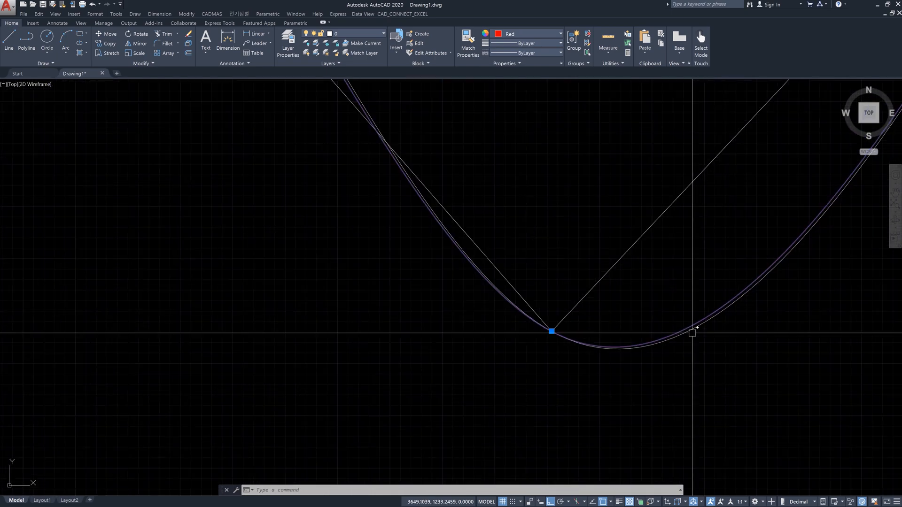
key(Escape)
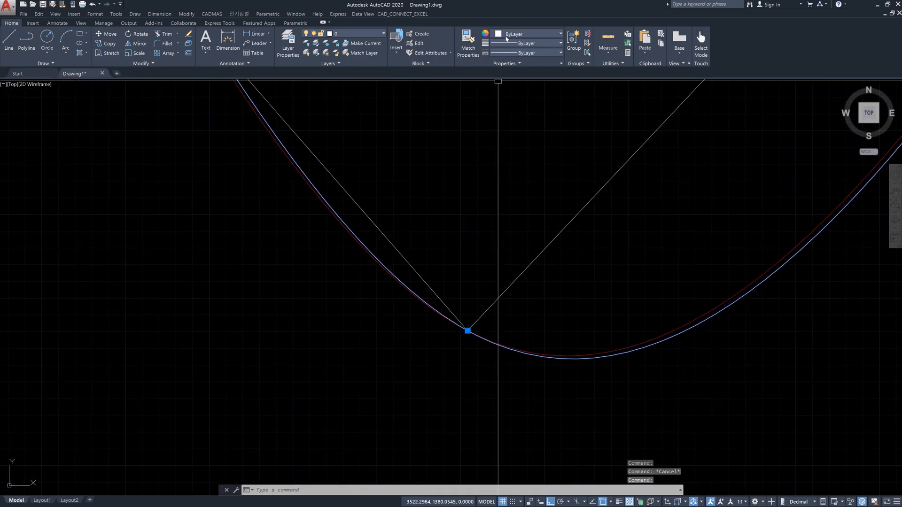
Change the color of the Chord Fit spline on the top zigzag polyline to Yellow.
click(505, 34)
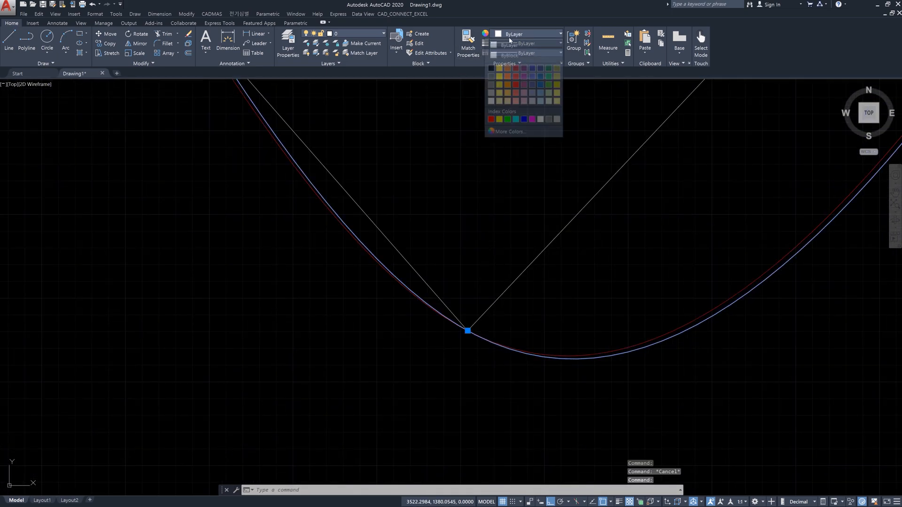
click(502, 121)
scroll(585, 171, down, 8)
key(Escape)
middle_drag(499, 167, 549, 276)
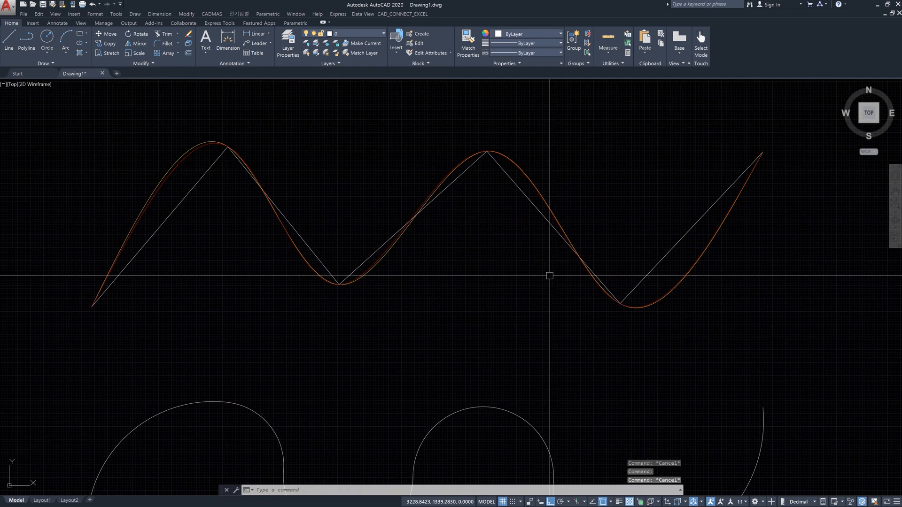
Draw a Fit spline with Uniform knot parameterization through all vertices of the top zigzag polyline, from its lower end to its upper end.
text(spl)
key(Return)
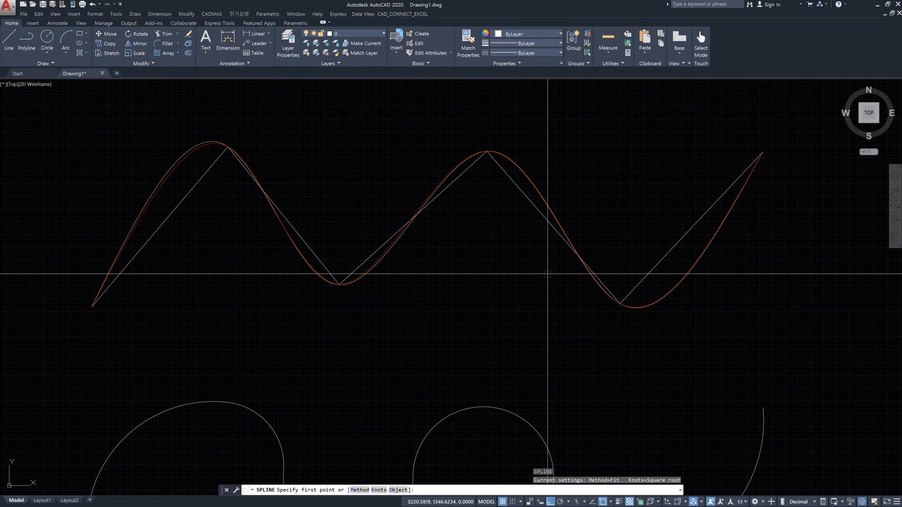
text(k)
key(Return)
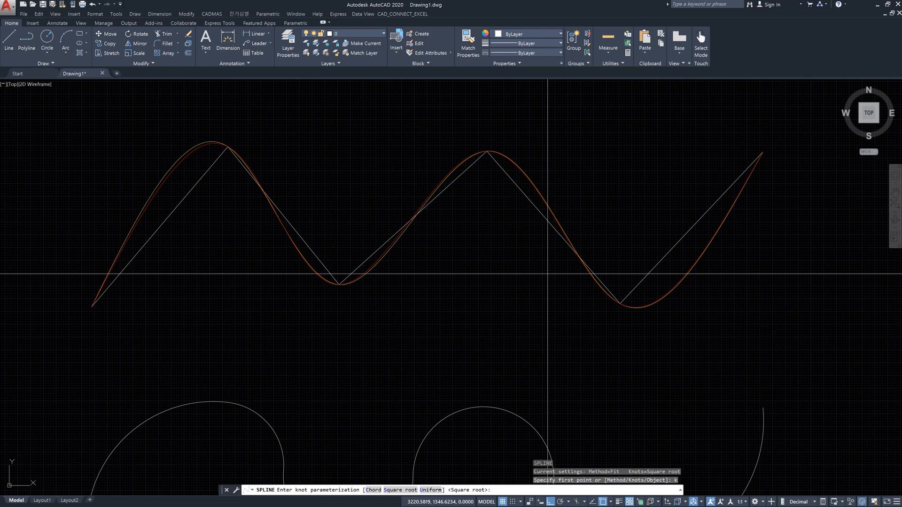
key(Return)
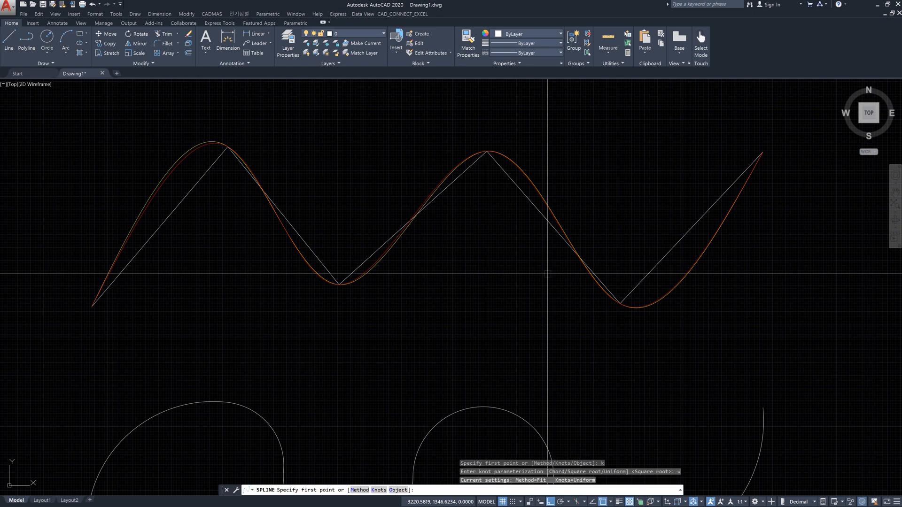
click(111, 281)
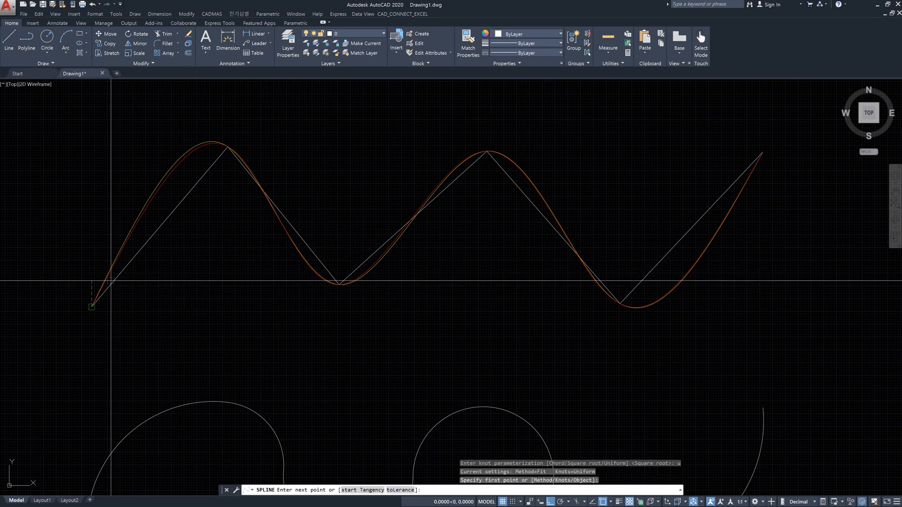
click(217, 161)
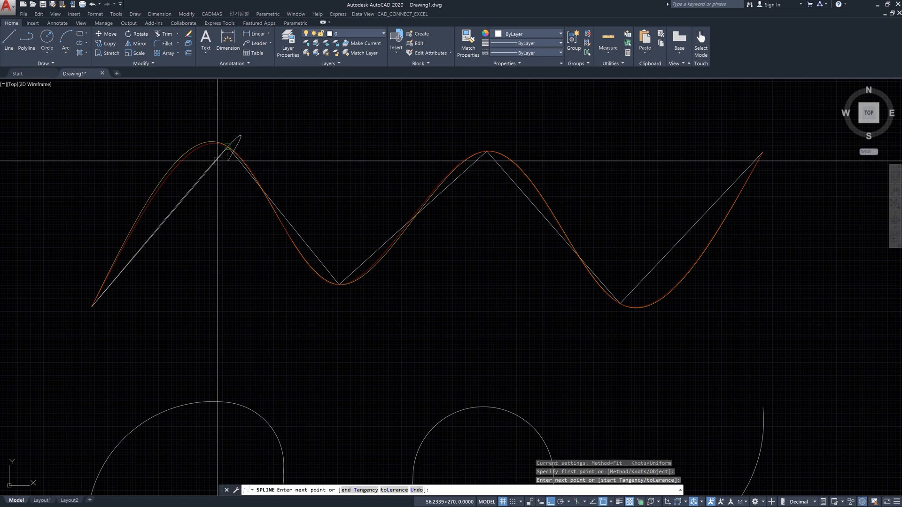
click(339, 282)
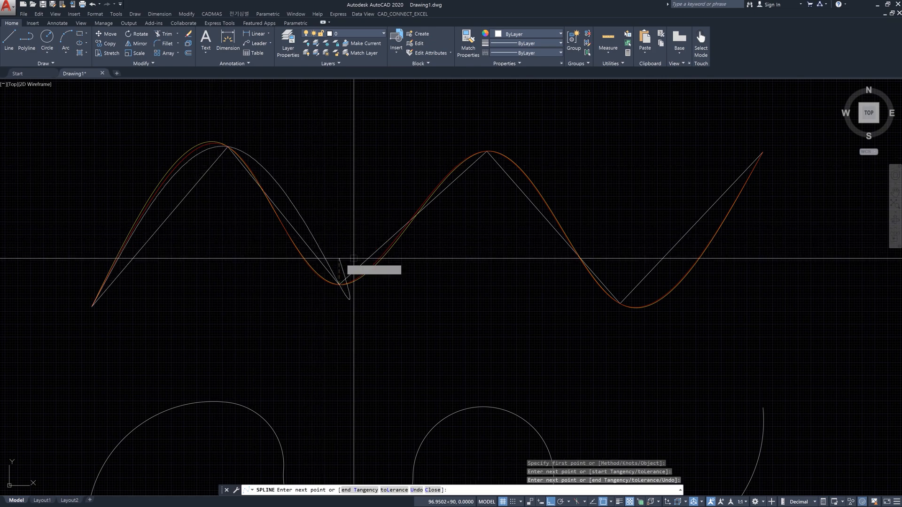
click(487, 151)
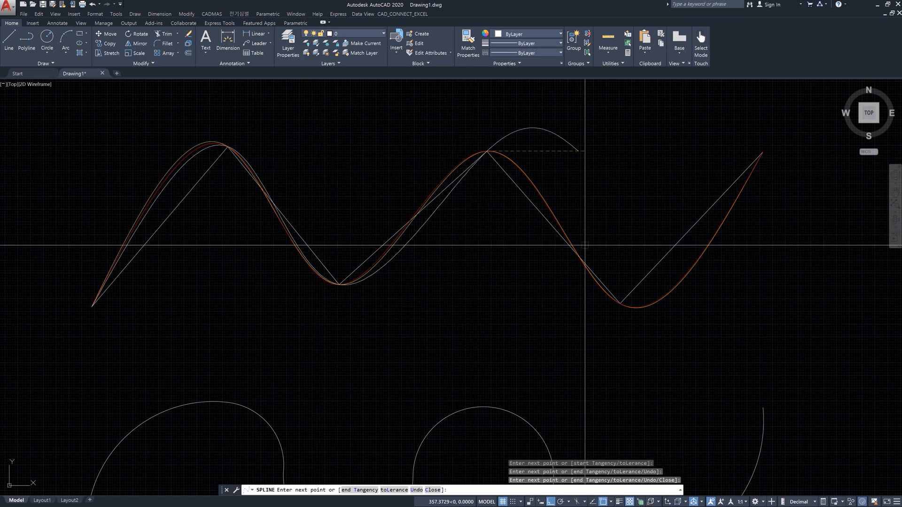
click(620, 303)
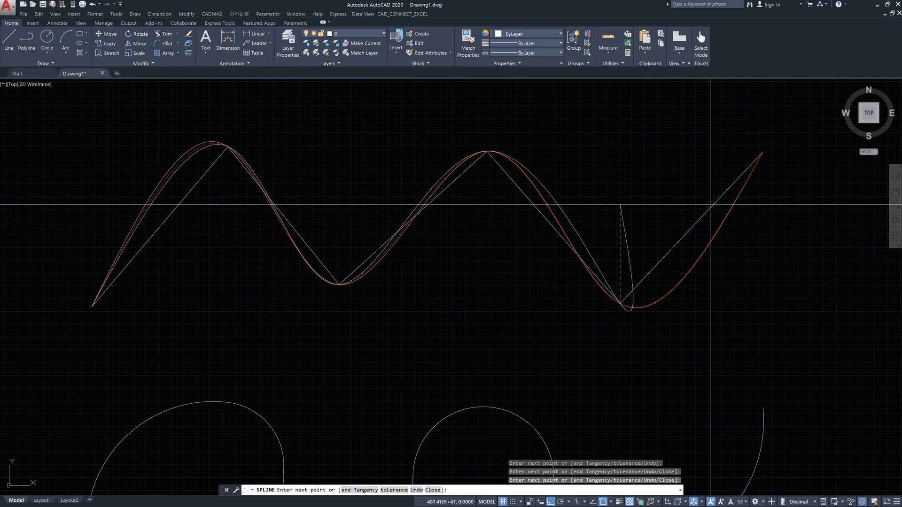
click(763, 152)
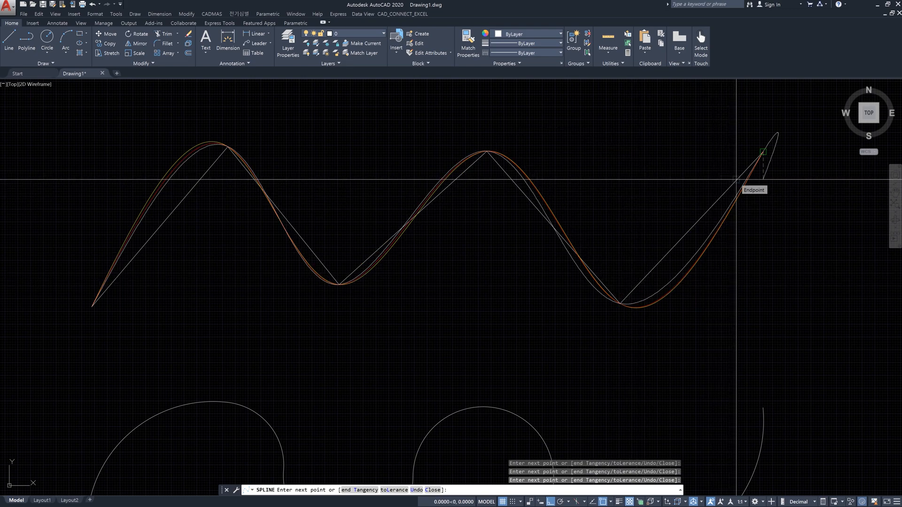
key(Return)
Change the color of the Uniform Fit spline on the top zigzag polyline to Cyan.
scroll(699, 288, up, 6)
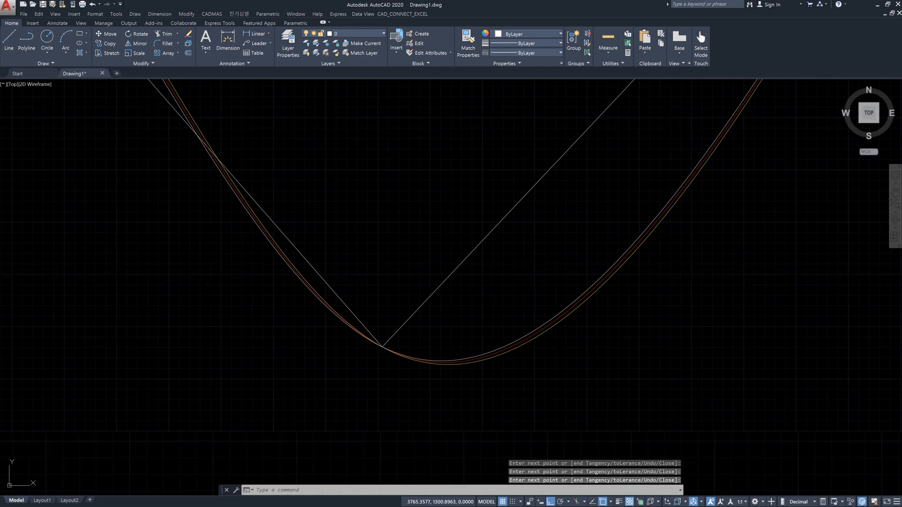
scroll(513, 297, up, 4)
key(Return)
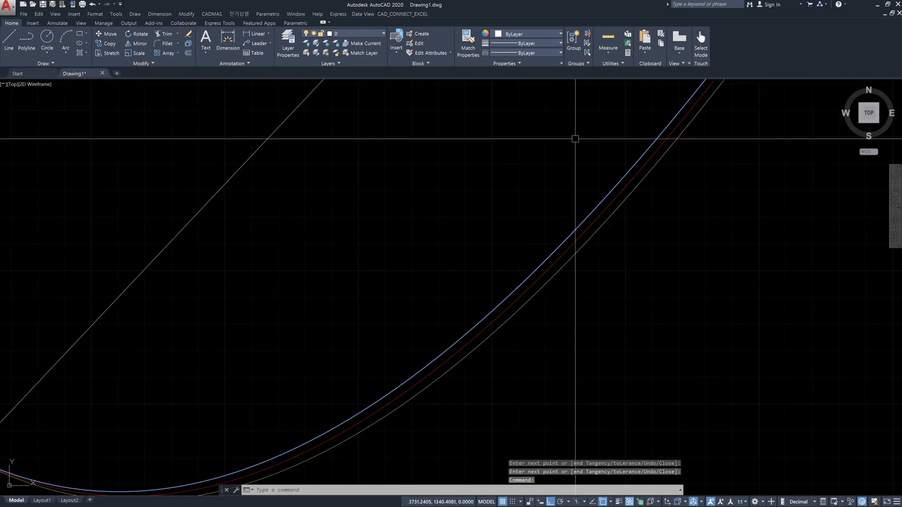
click(559, 36)
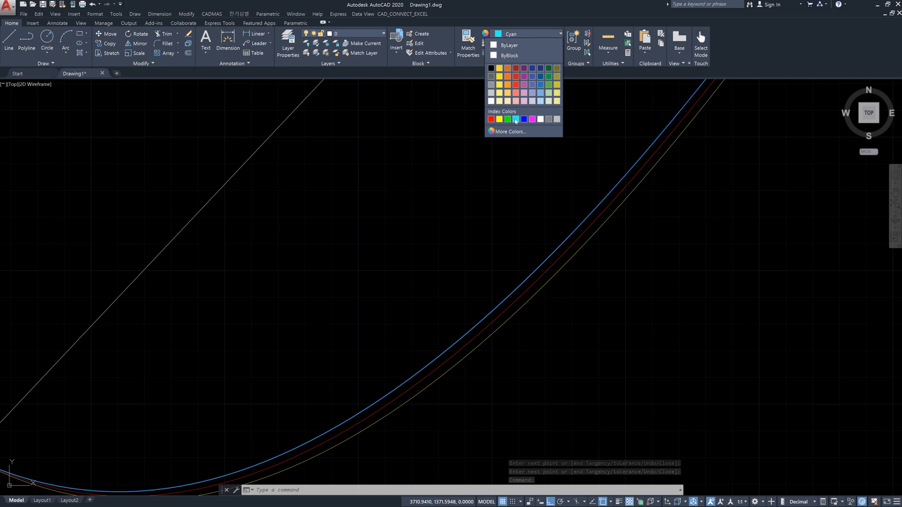
key(Escape)
Compare the yellow, red and cyan splines around the last valley, the first peak and the whole top zigzag.
scroll(577, 207, down, 5)
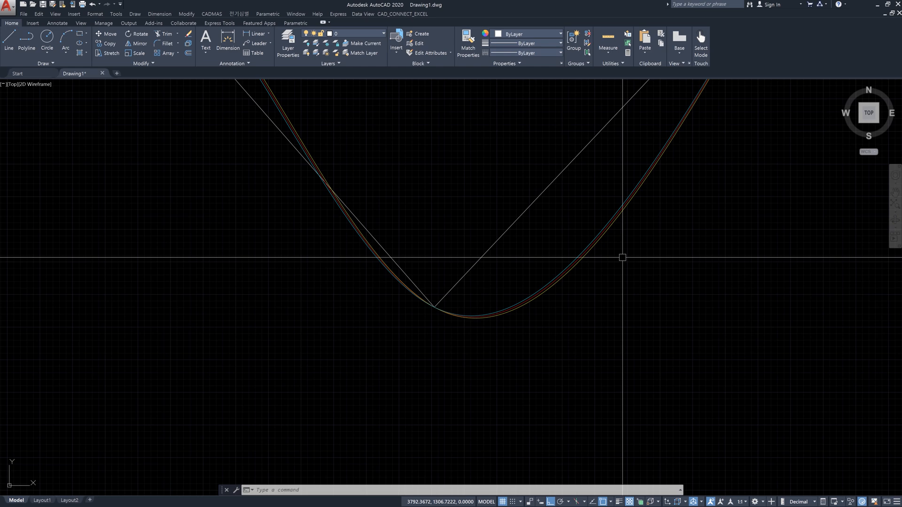
scroll(622, 257, down, 5)
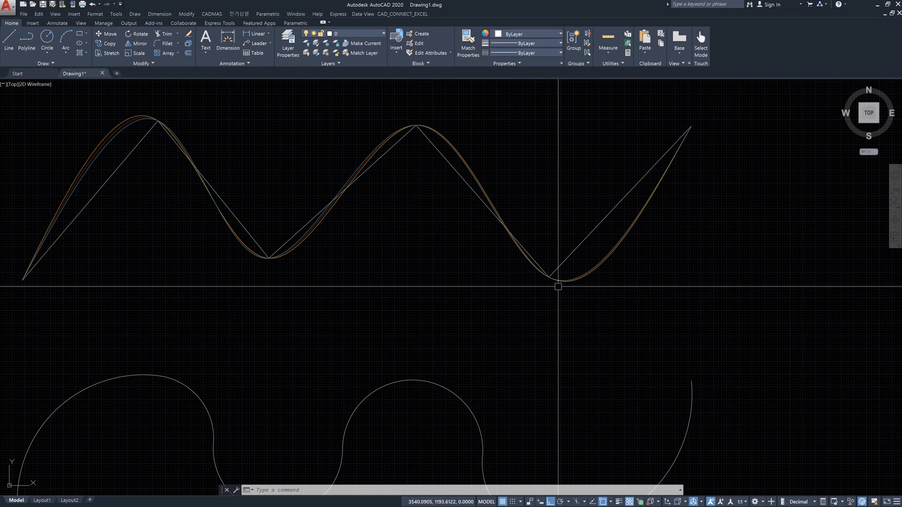
scroll(135, 141, up, 4)
middle_drag(139, 141, 284, 201)
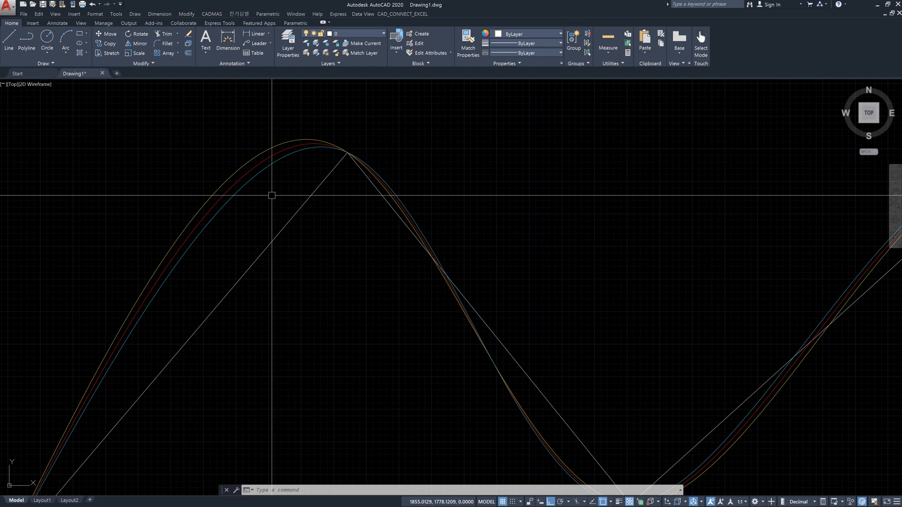
scroll(271, 195, down, 3)
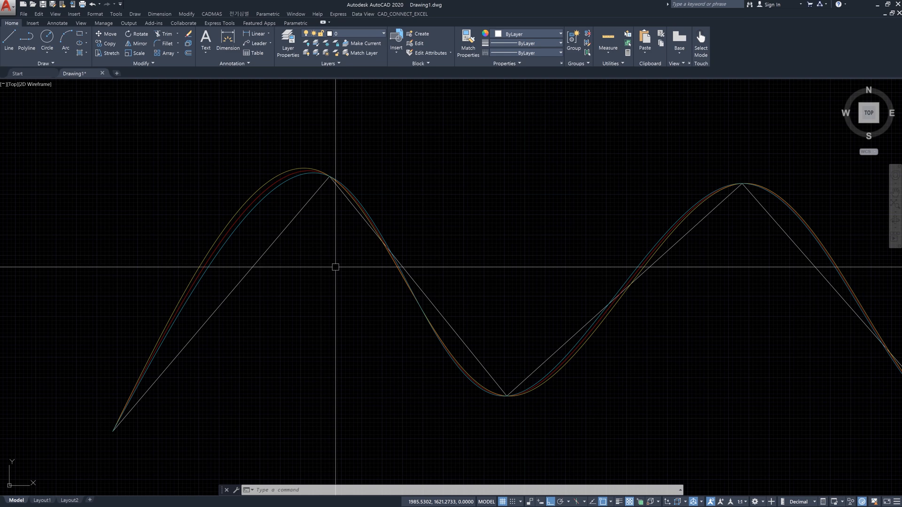
scroll(335, 268, down, 3)
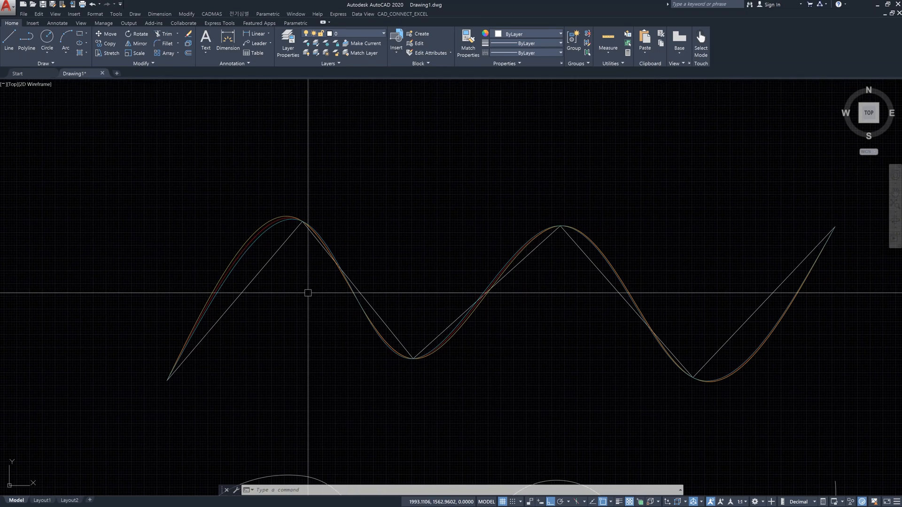
Start a Uniform Fit spline at the top zigzag's lower end and, with Ortho off, set its start tangency nearly straight up.
text(spl)
key(Return)
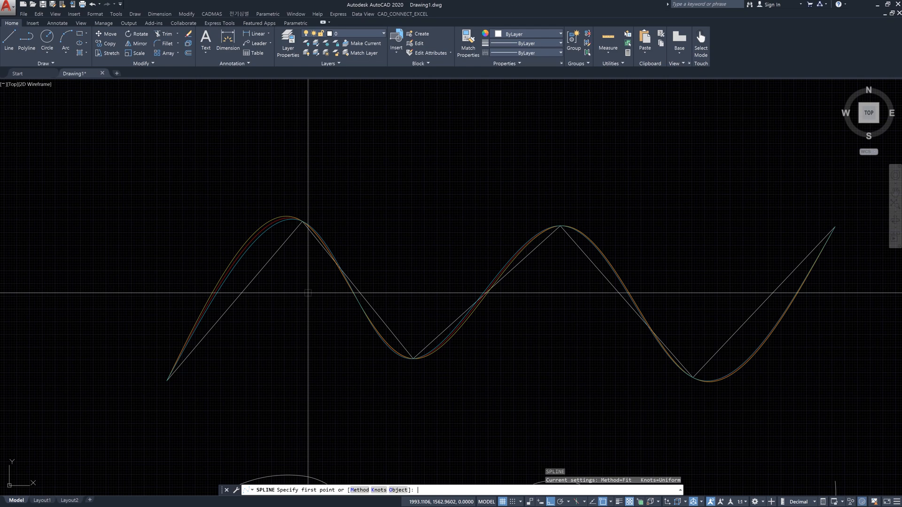
click(199, 349)
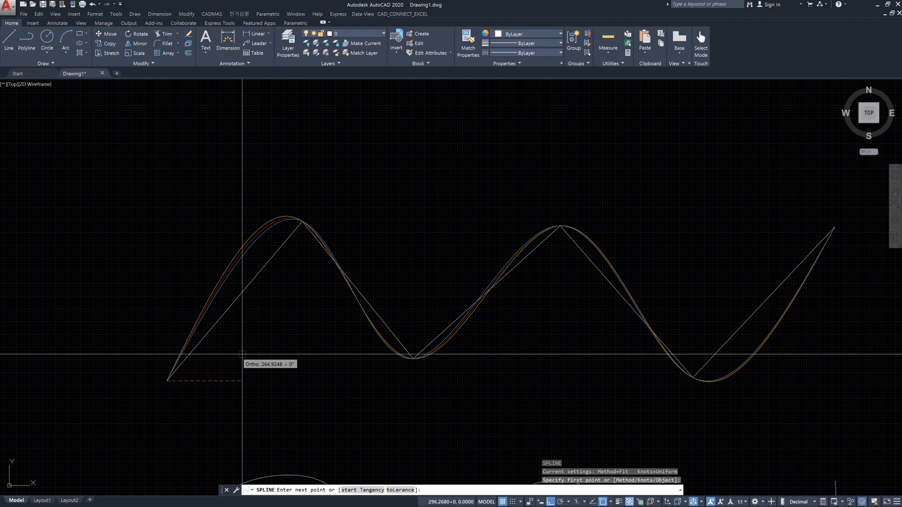
key(Return)
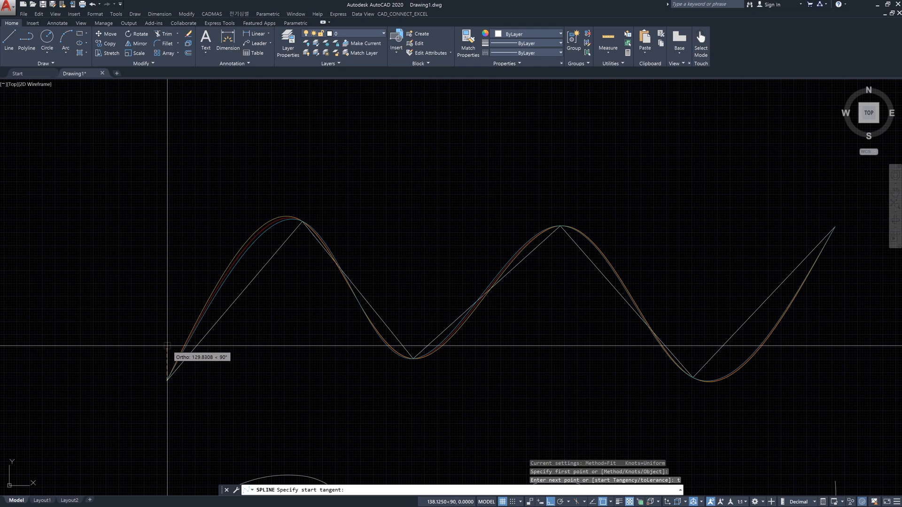
key(F8)
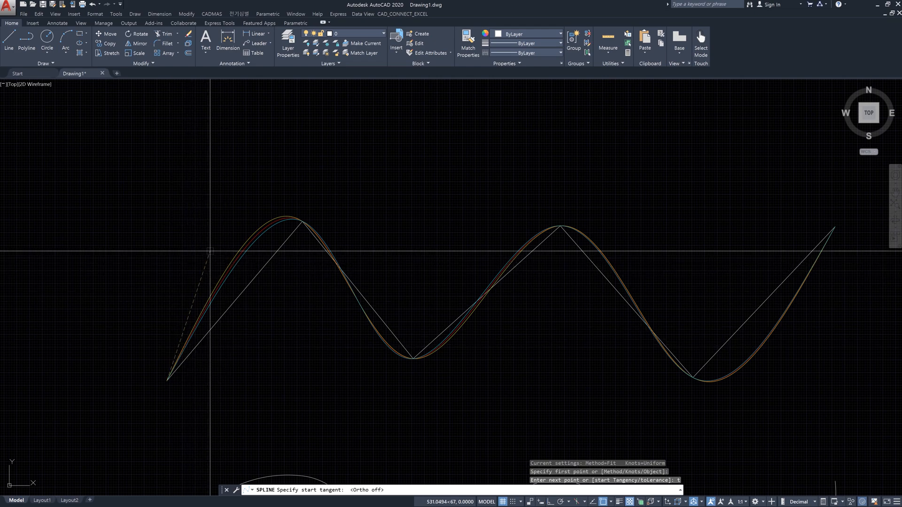
click(163, 254)
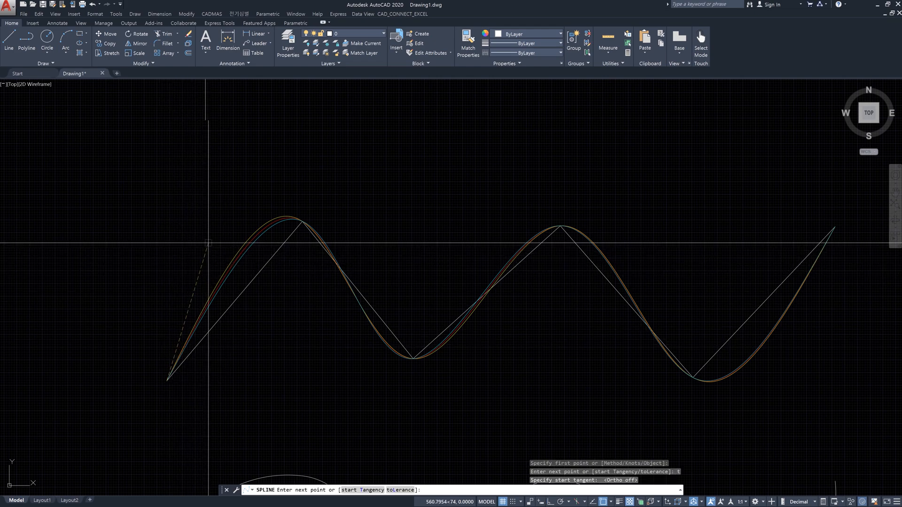
Continue the spline through the remaining vertices of the top zigzag to its upper end and finish it.
click(286, 238)
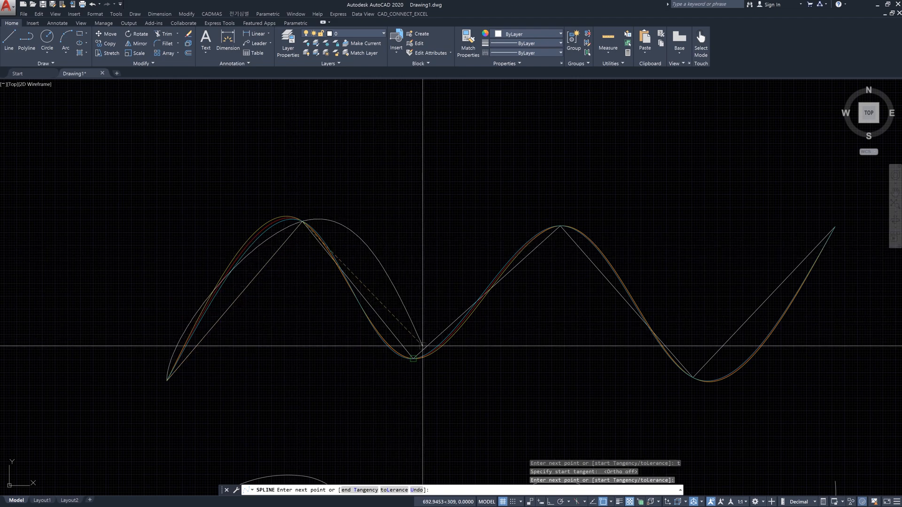
click(413, 358)
click(560, 226)
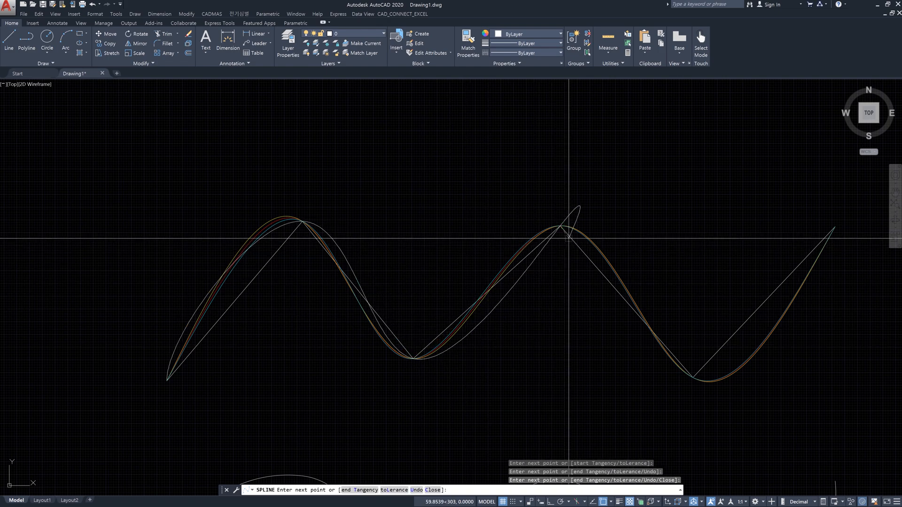
click(693, 377)
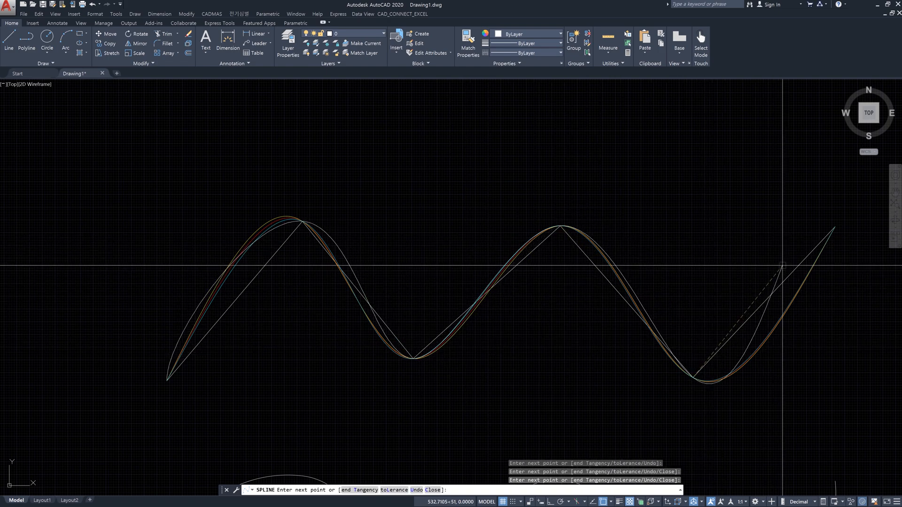
click(801, 257)
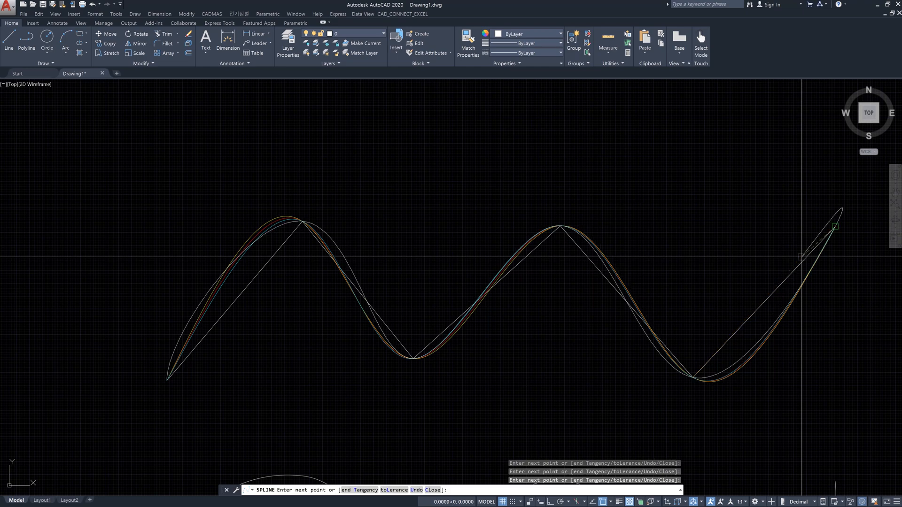
key(Return)
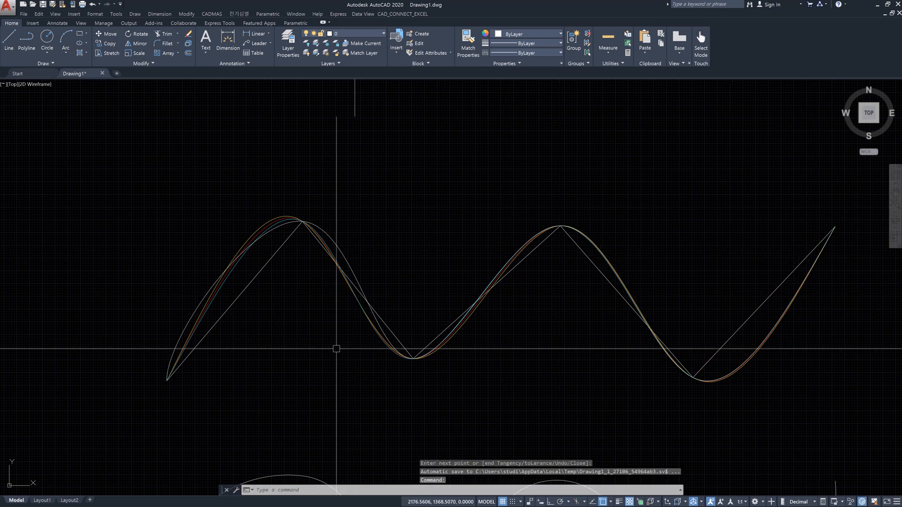
scroll(209, 369, up, 6)
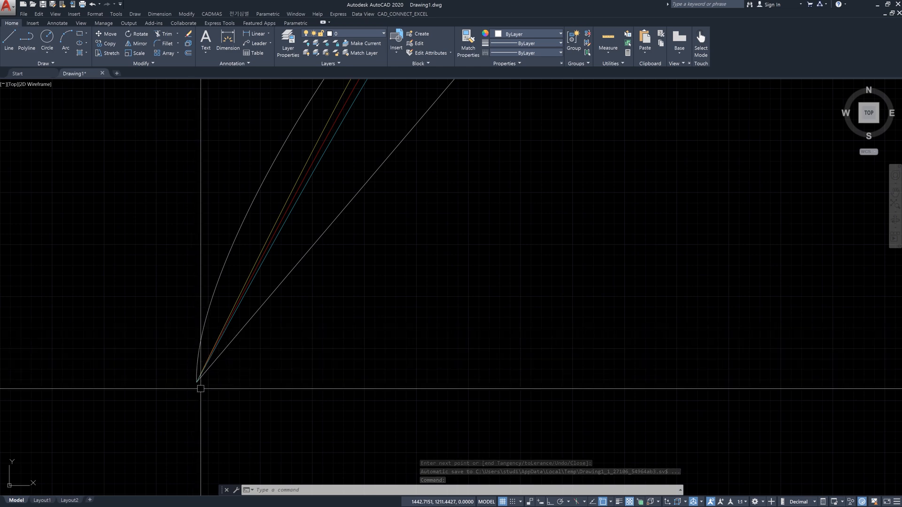
scroll(201, 386, down, 6)
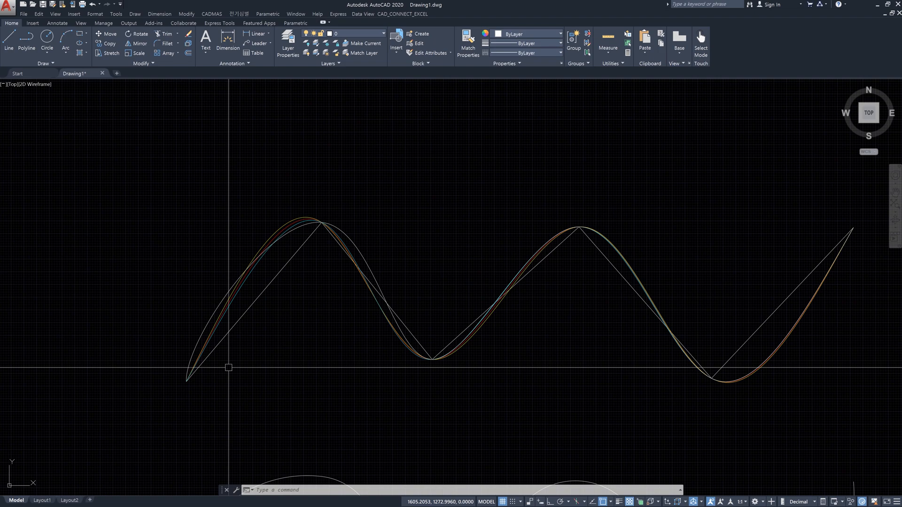
Erase the four splines over the top zigzag, keeping the zigzag polyline itself.
click(355, 245)
click(282, 245)
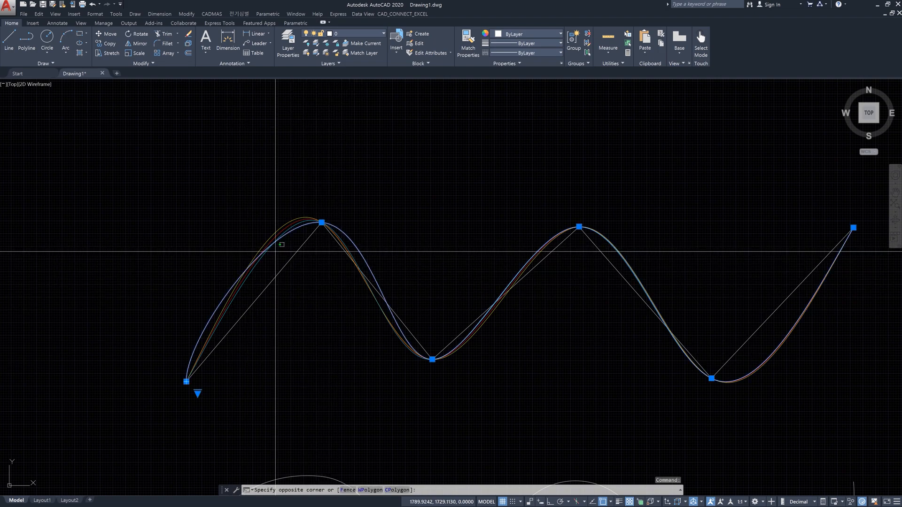
click(242, 240)
key(Delete)
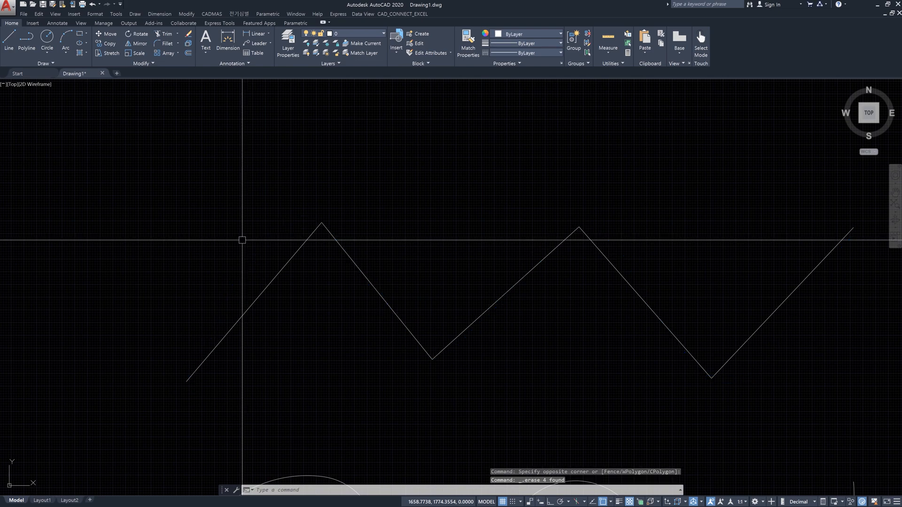
Draw a Fit spline with Chord knots through every vertex of the top zigzag, from its lower end to its upper end.
text(spl)
key(Return)
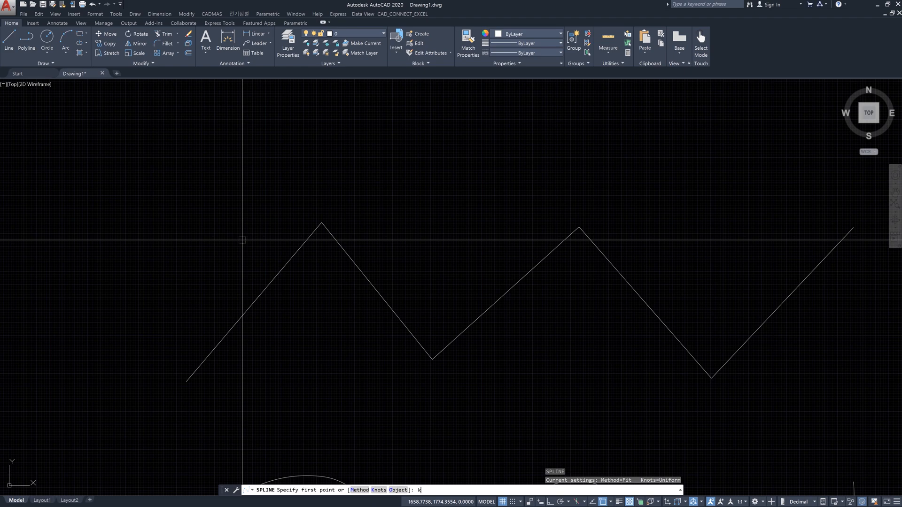
text(k)
key(Return)
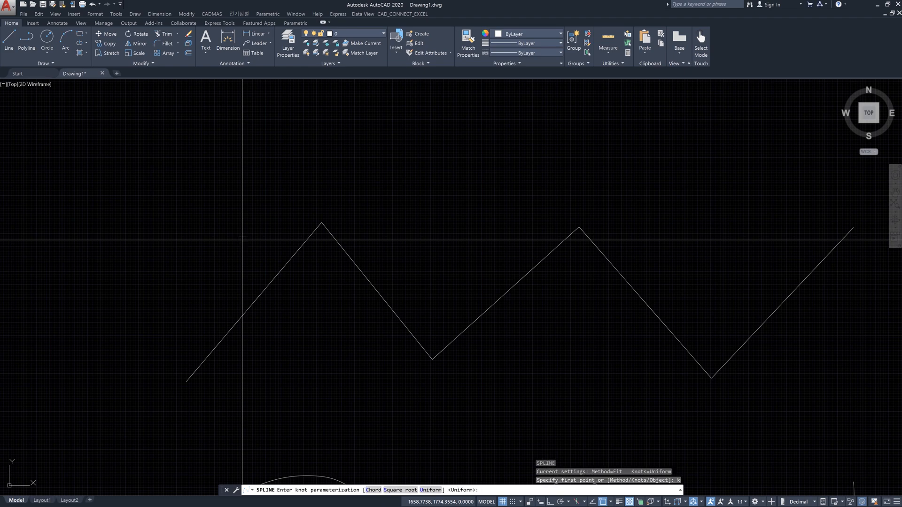
text(c)
key(Return)
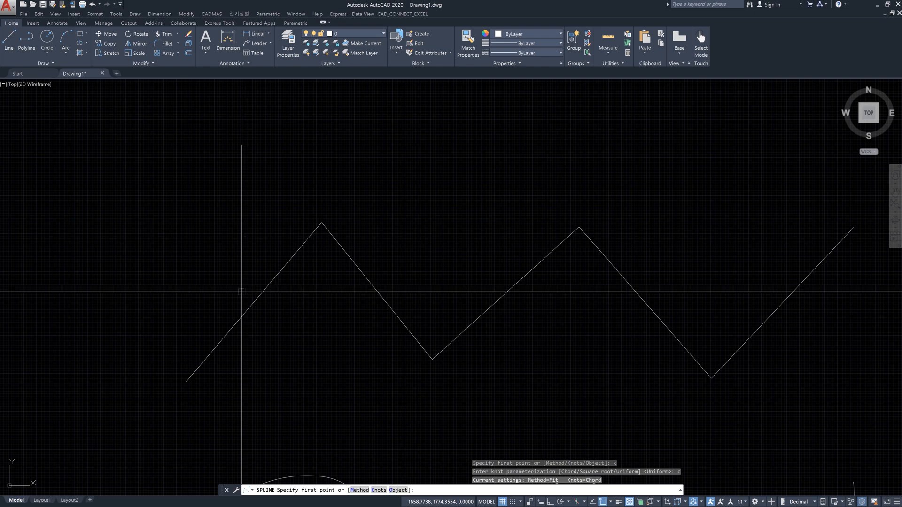
click(192, 377)
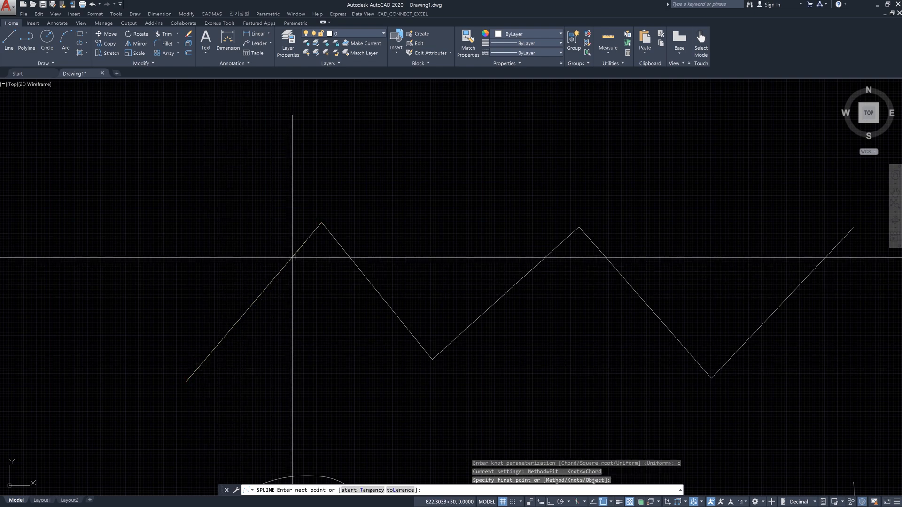
click(321, 222)
click(421, 347)
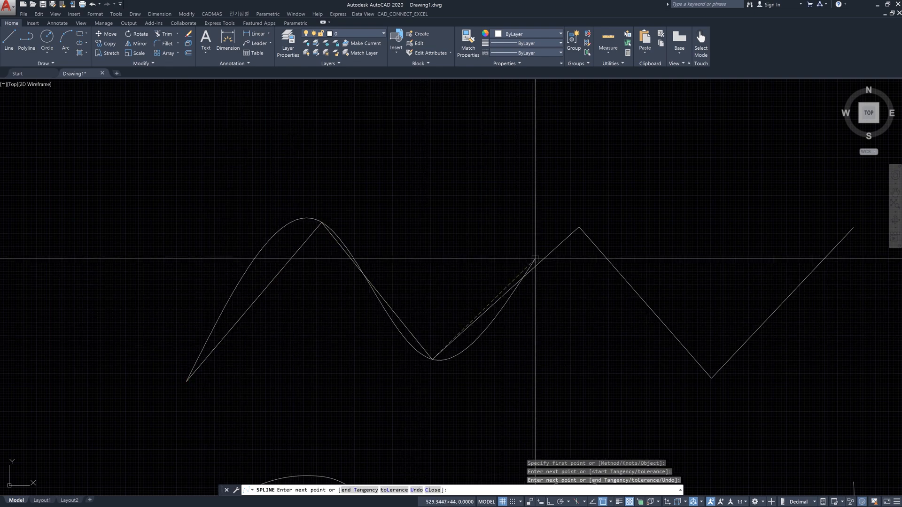
click(554, 244)
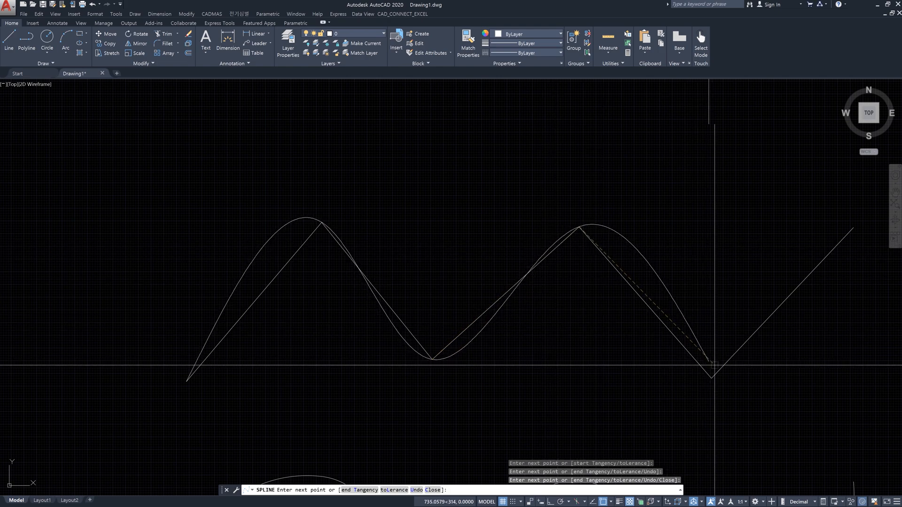
click(712, 371)
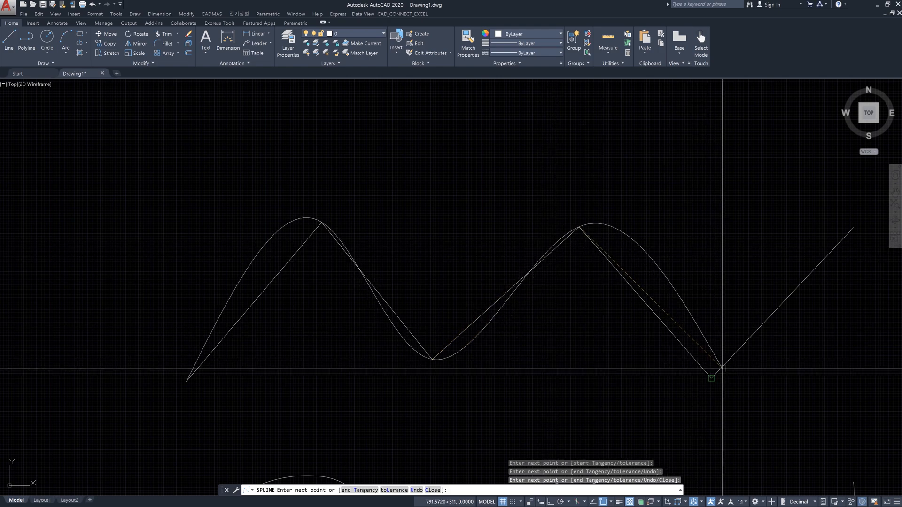
click(853, 229)
key(Return)
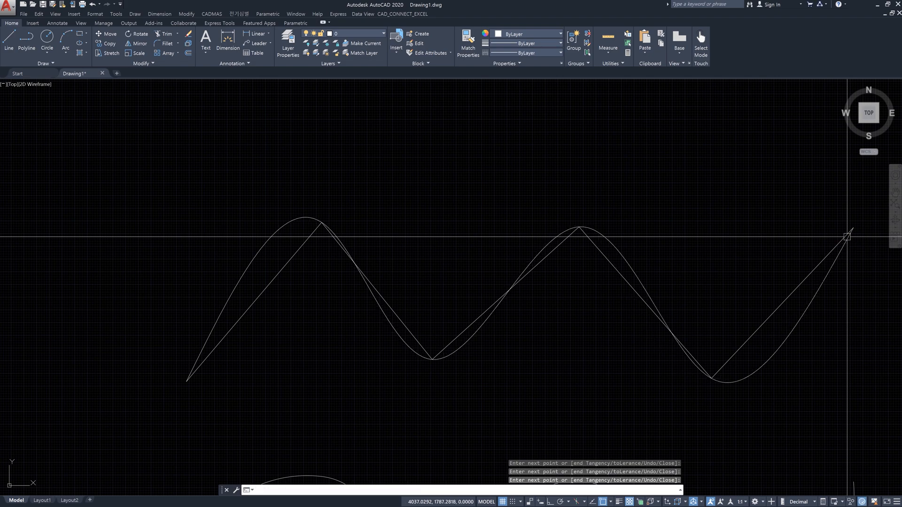
Change the color of the Chord Fit spline on the top zigzag to Red and deselect it.
click(827, 267)
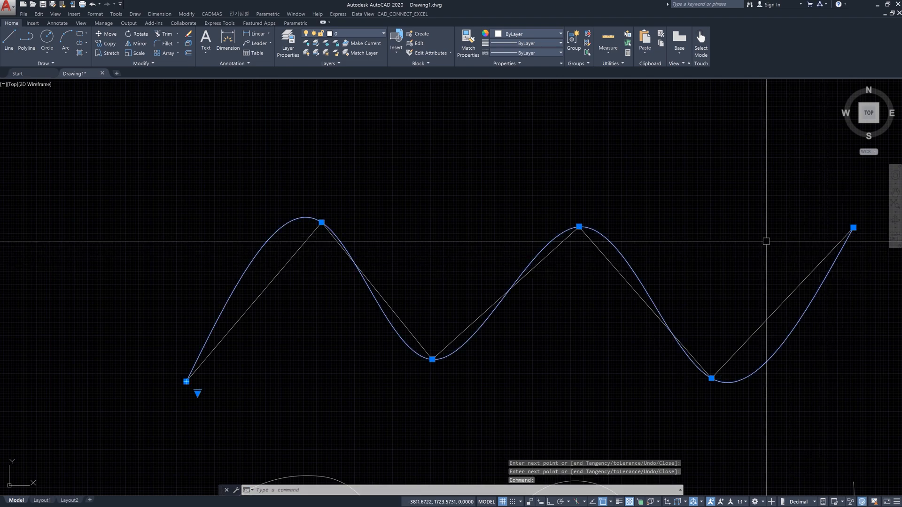
click(543, 35)
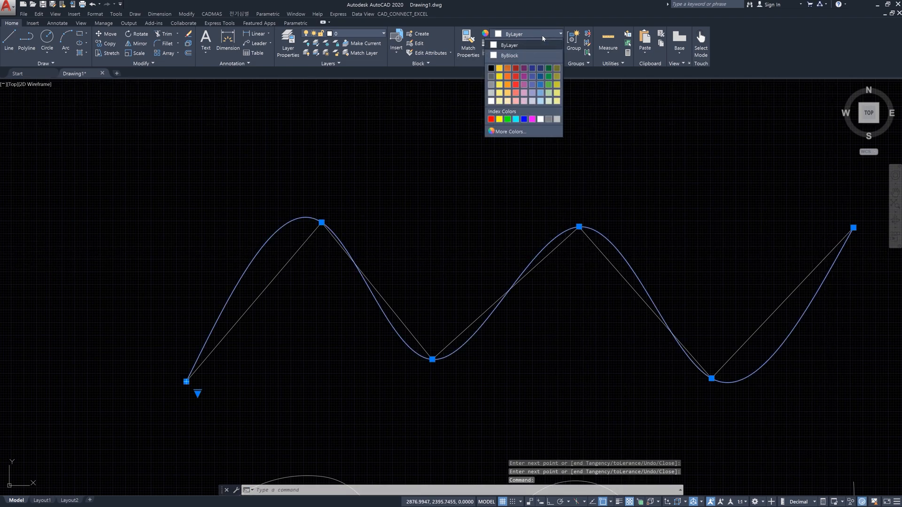
click(491, 120)
key(Escape)
key(Escape)
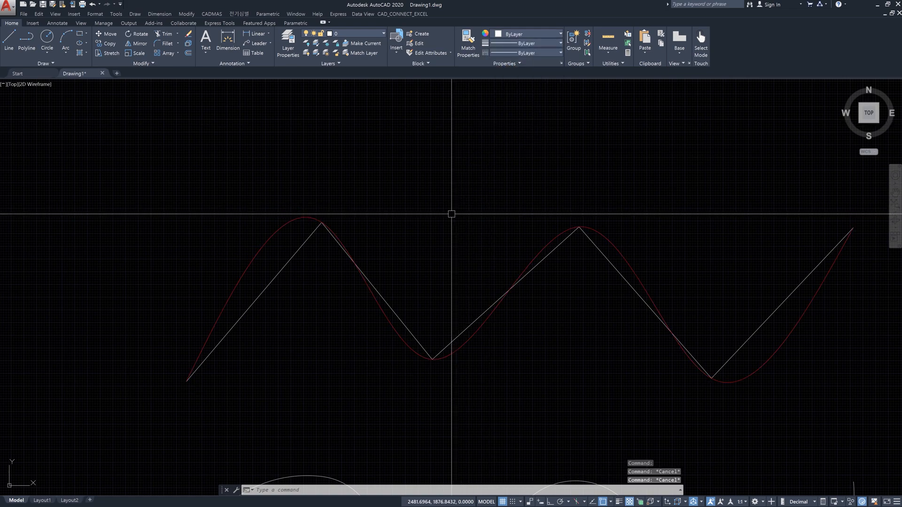
Draw a Chord Fit spline from the top zigzag's lower end to its first peak, with the end tangency pointing slightly up and right.
text(spl)
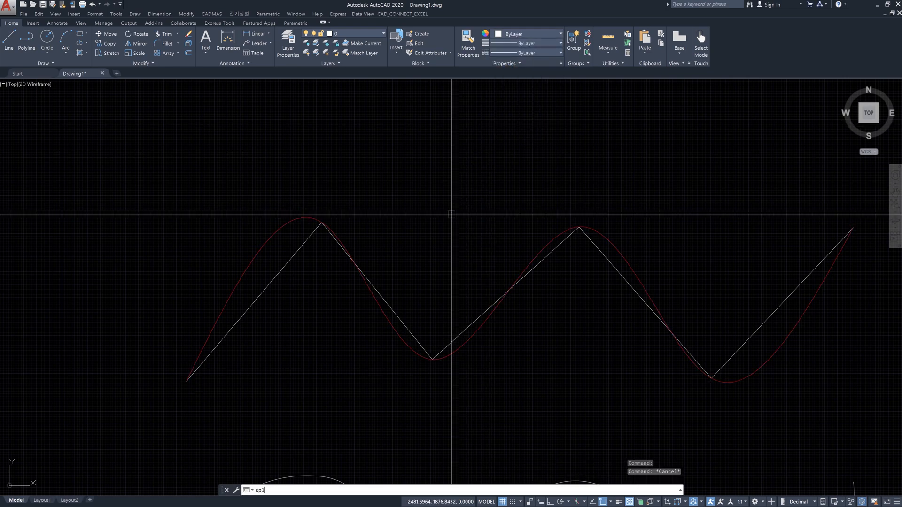
key(Return)
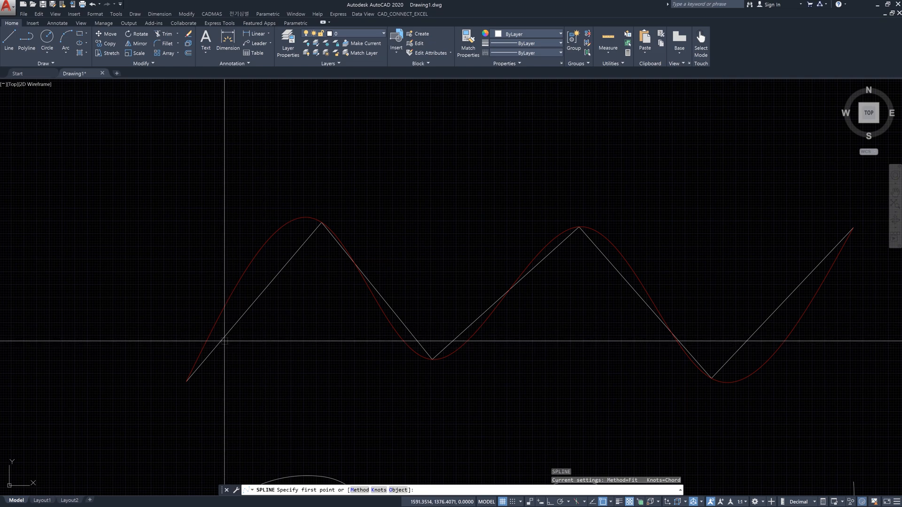
click(213, 354)
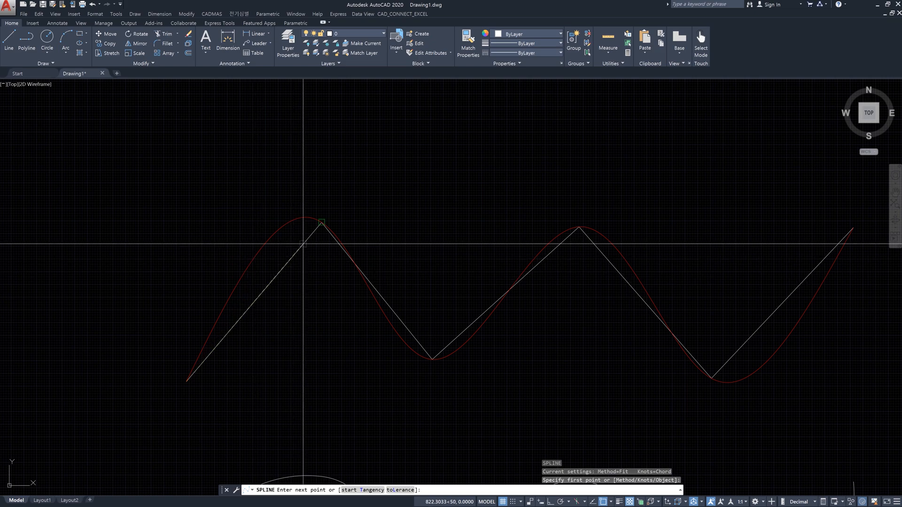
click(321, 222)
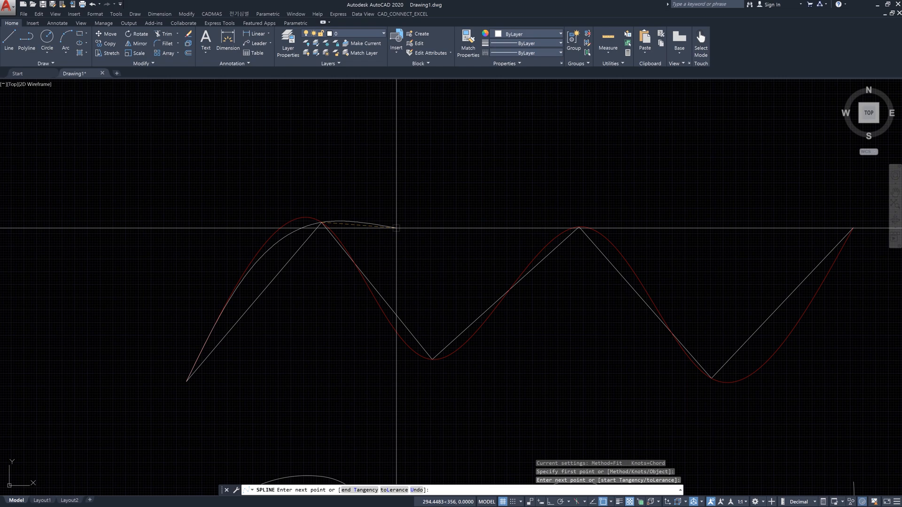
text(t)
key(Return)
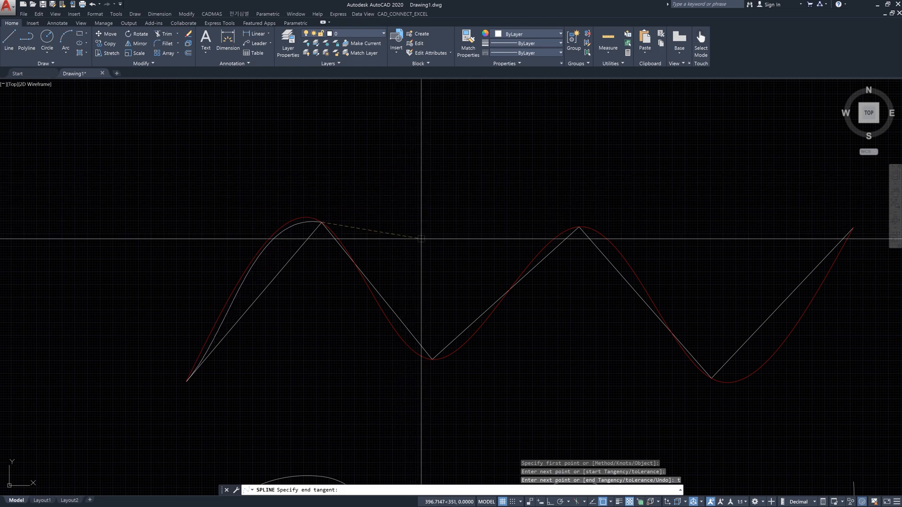
click(413, 190)
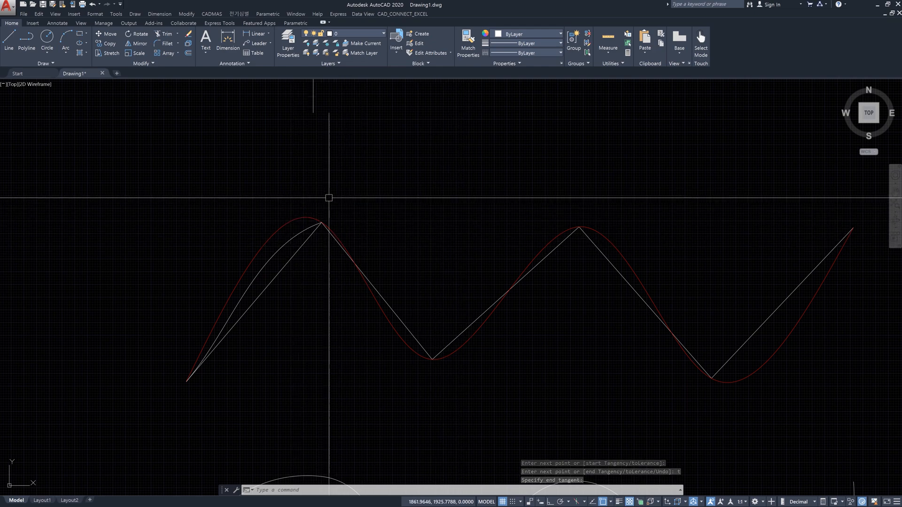
Inspect the short spline at the top zigzag's first peak and erase it.
click(299, 234)
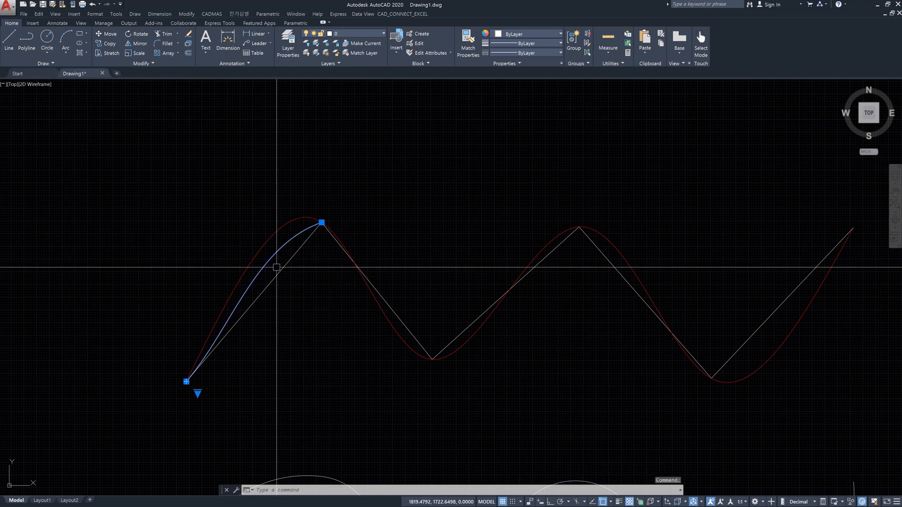
scroll(207, 346, up, 5)
scroll(220, 344, down, 4)
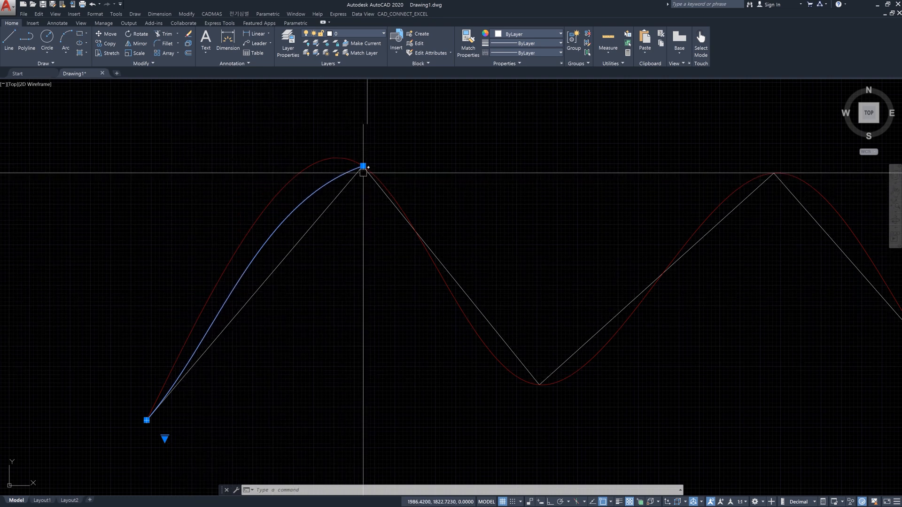
key(Delete)
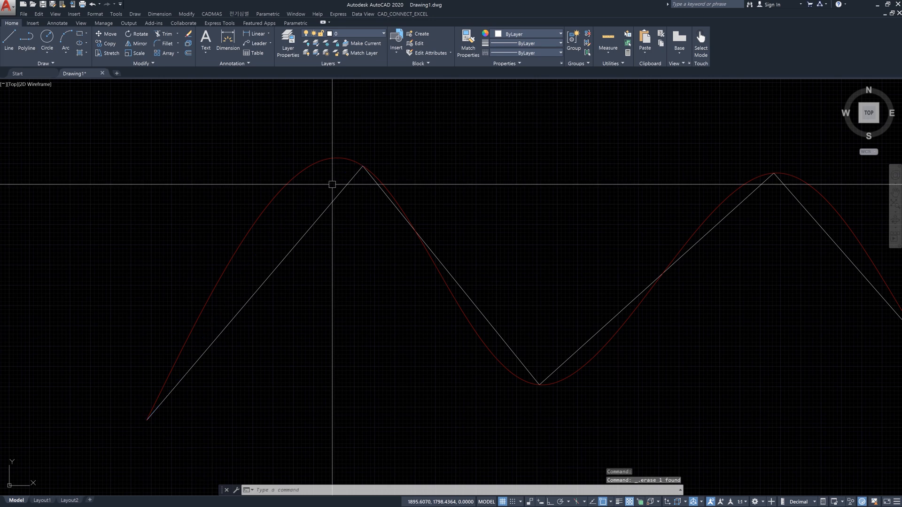
Start a Chord Fit spline at the top zigzag's lower end and set its start tangency pointing up and to the left.
scroll(332, 184, down, 4)
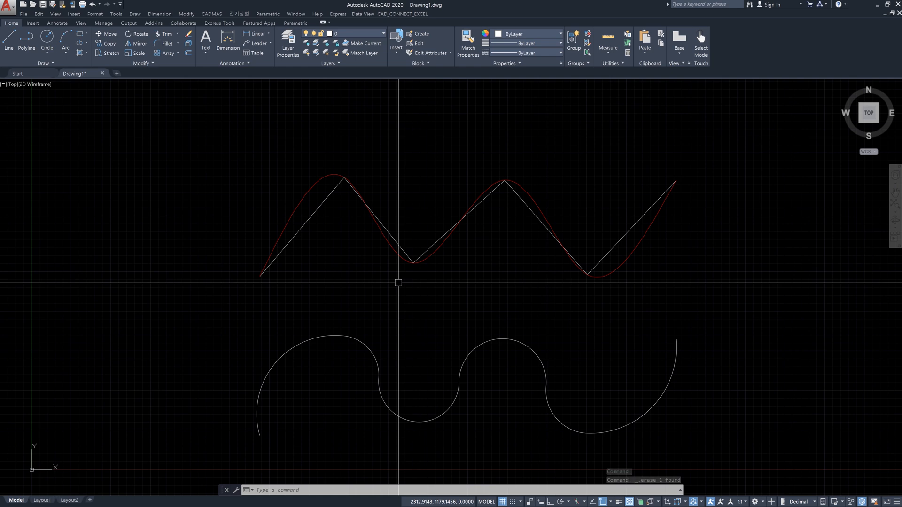
text(spl)
key(Return)
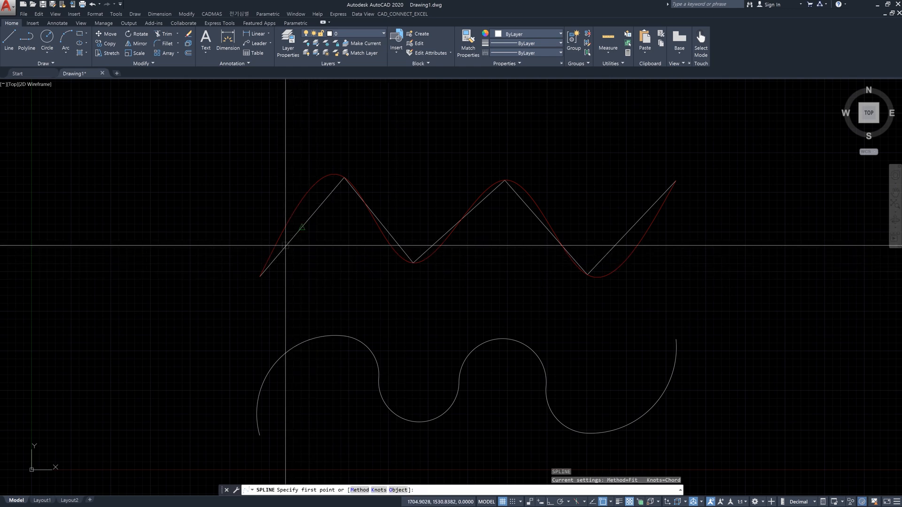
click(259, 276)
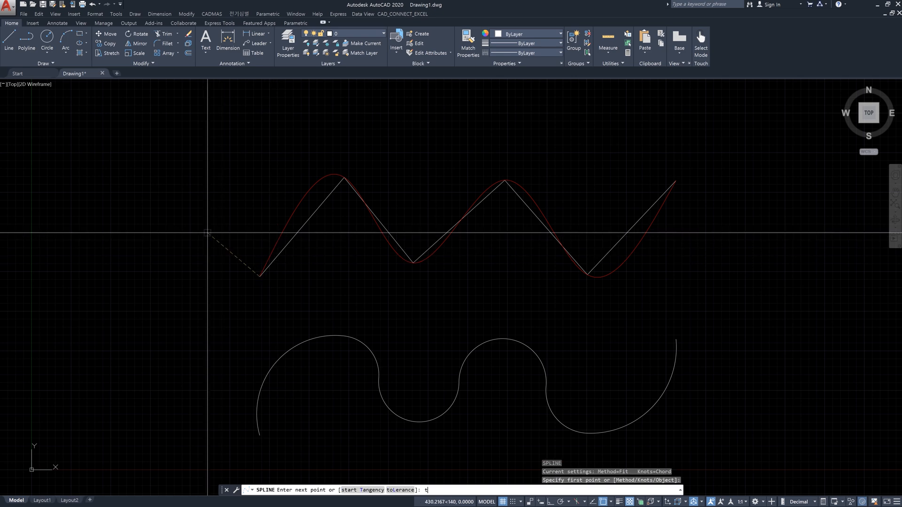
key(Return)
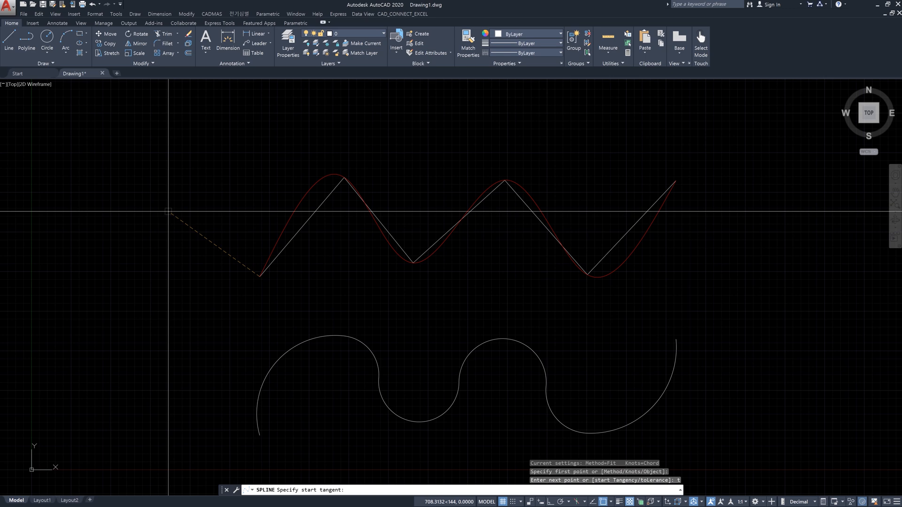
click(188, 208)
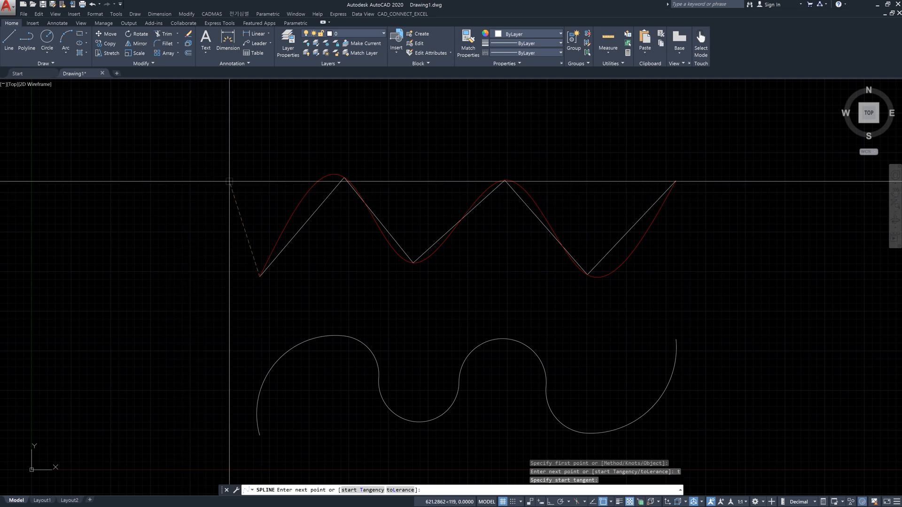
Continue the spline through the zigzag's vertices to its last valley and finish with an end tangency along the final segment.
click(341, 184)
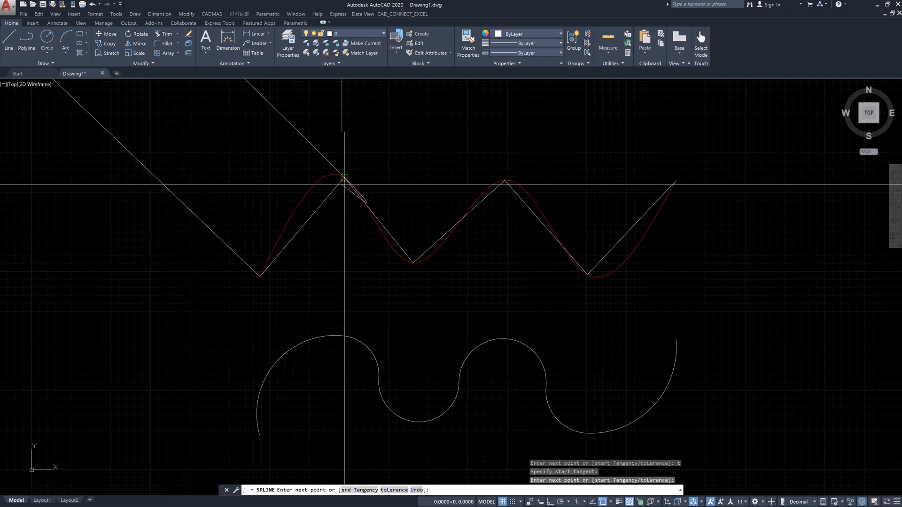
click(412, 256)
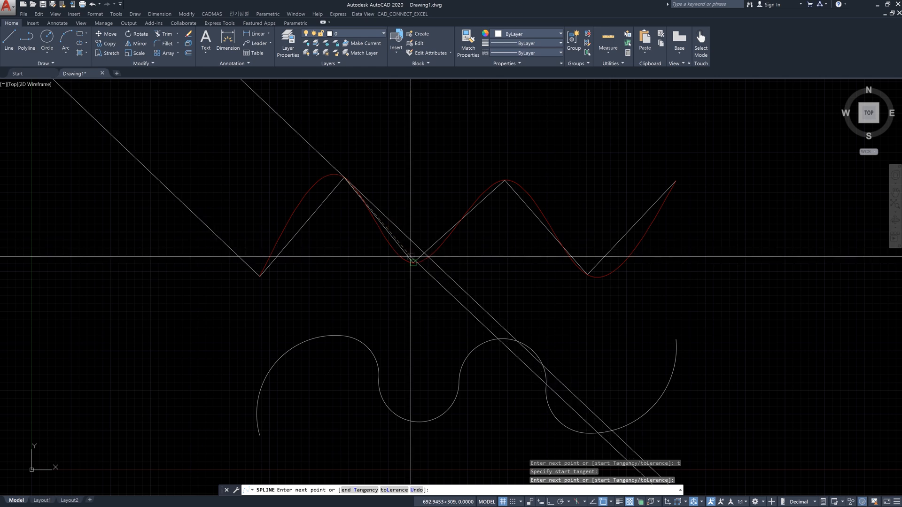
click(504, 181)
click(588, 273)
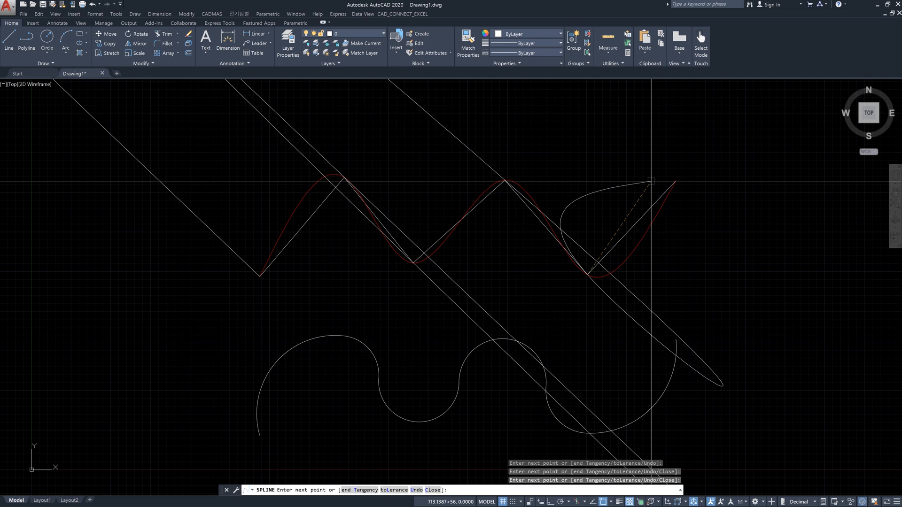
text(t)
key(Return)
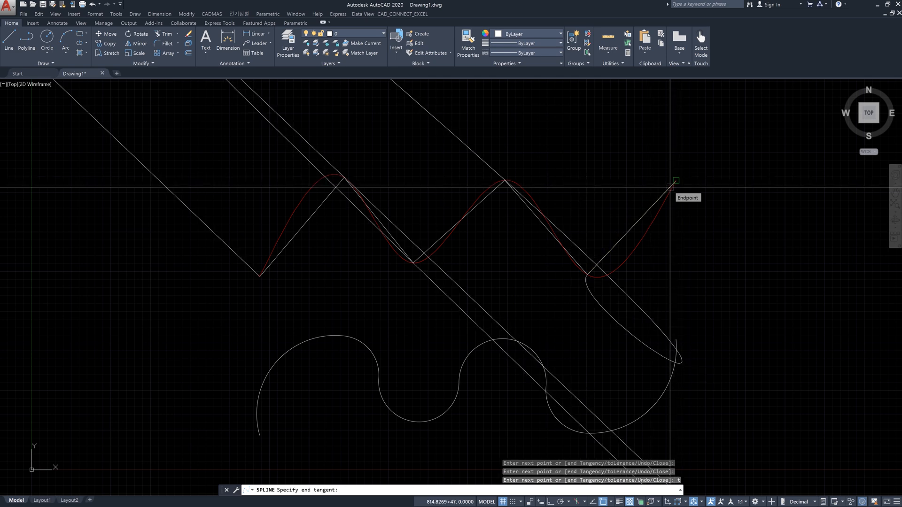
click(703, 151)
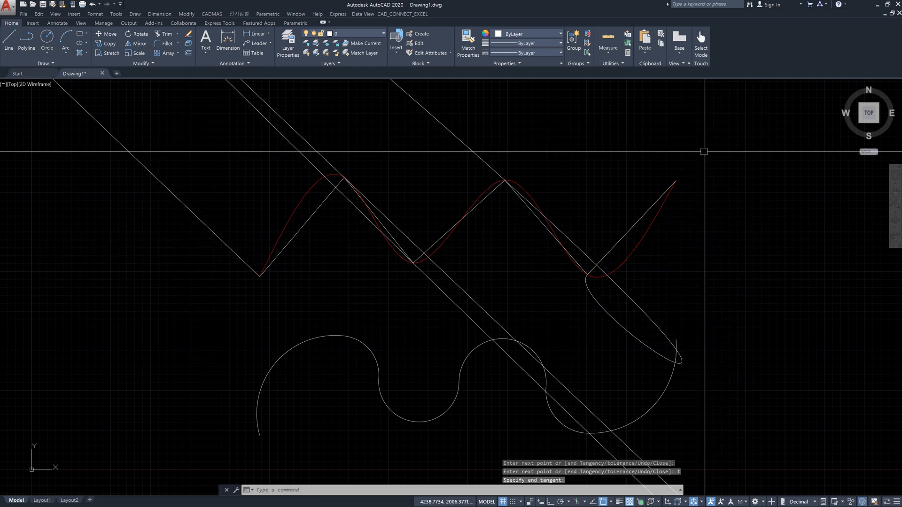
Erase the widely looping spline drawn with start and end tangency.
scroll(541, 250, down, 4)
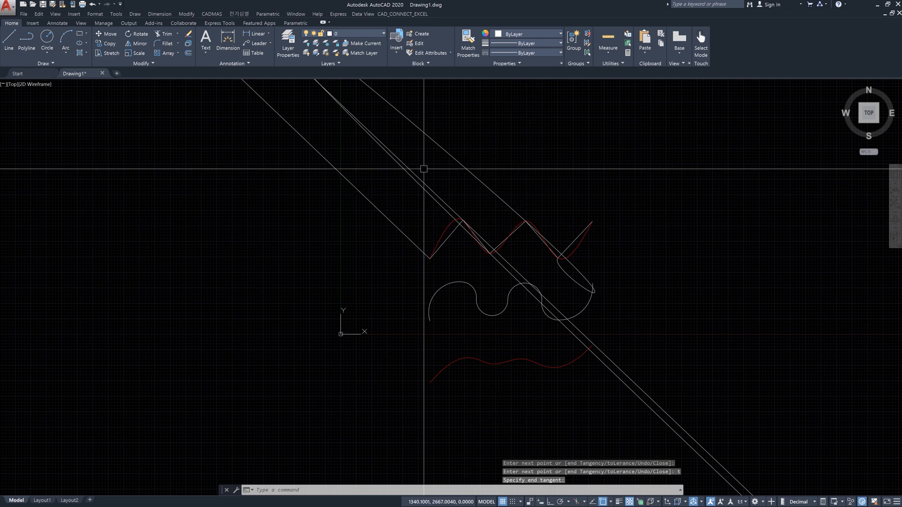
click(432, 168)
click(354, 188)
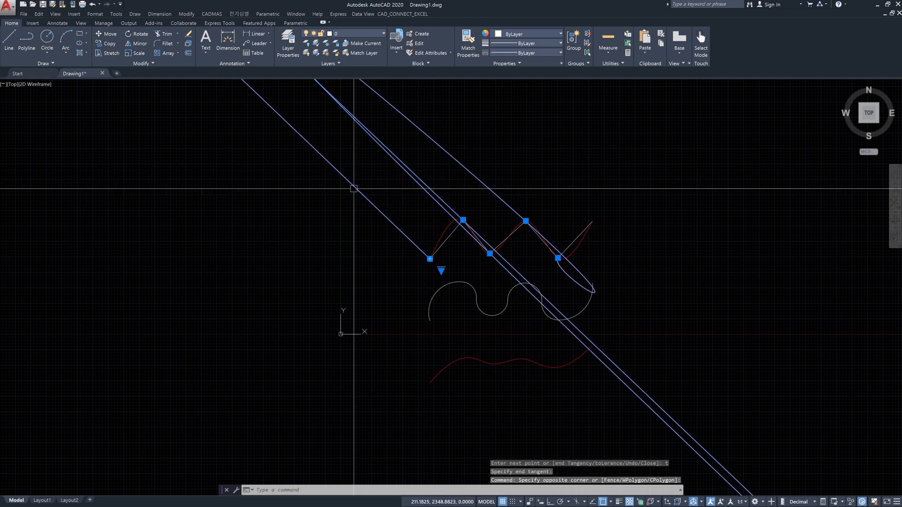
key(Delete)
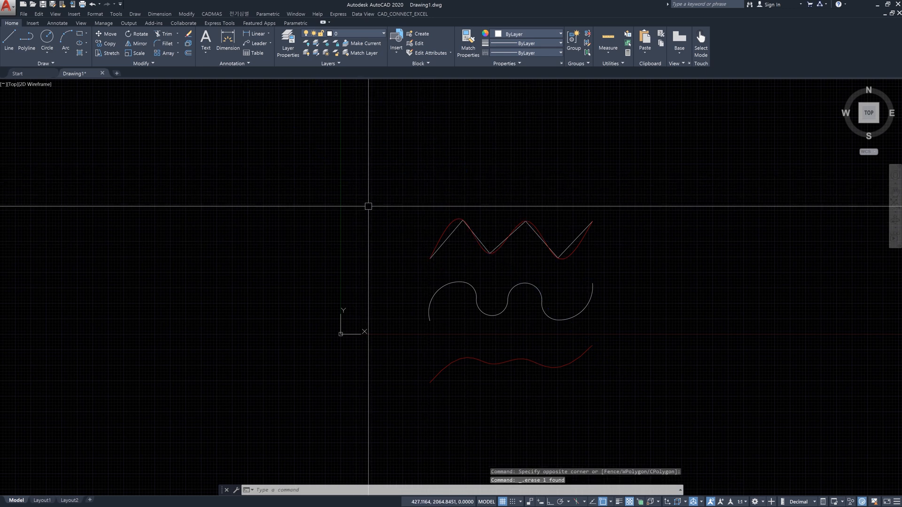
Start a spline over the top zigzag and set its creation method to CV.
middle_drag(463, 232, 394, 244)
scroll(395, 244, up, 4)
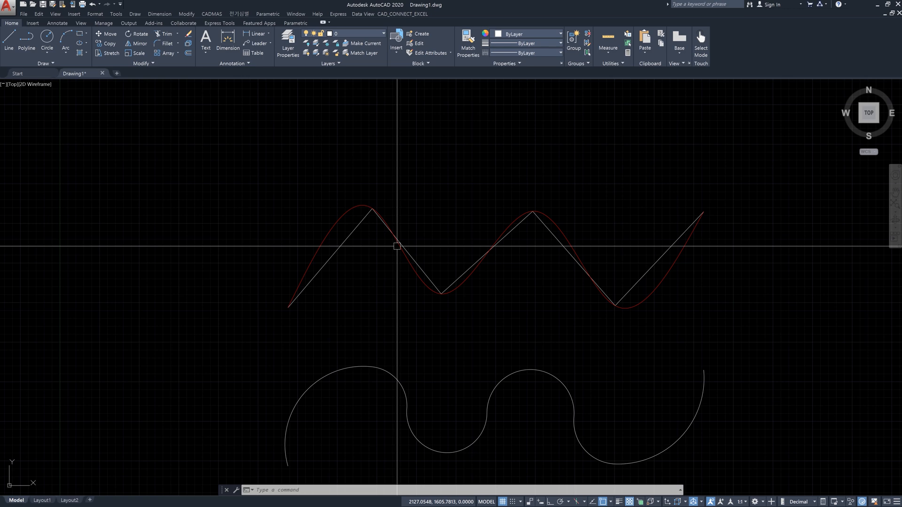
scroll(376, 296, up, 2)
middle_drag(377, 296, 266, 344)
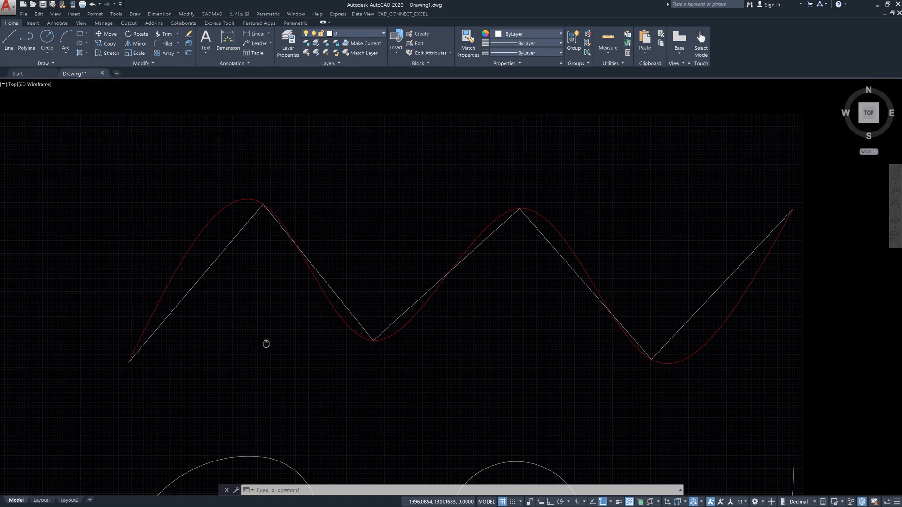
key(Escape)
key(Escape)
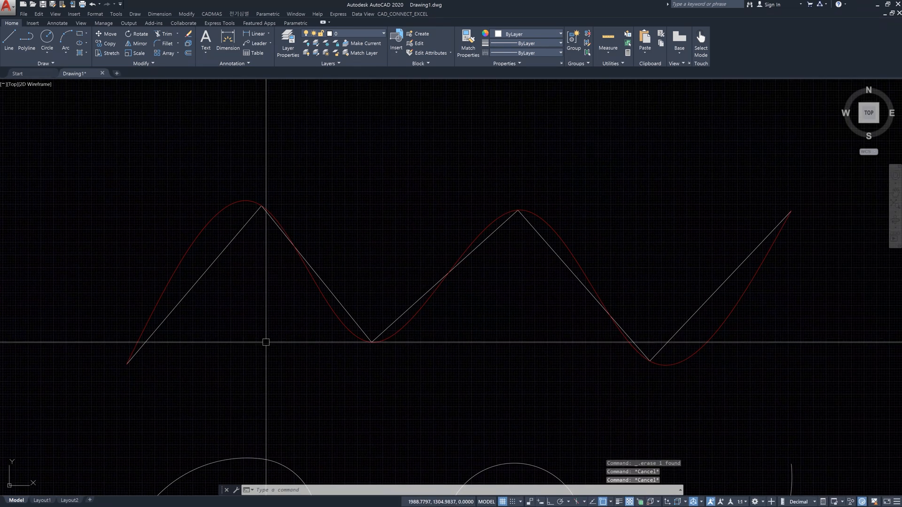
text(apl)
key(Escape)
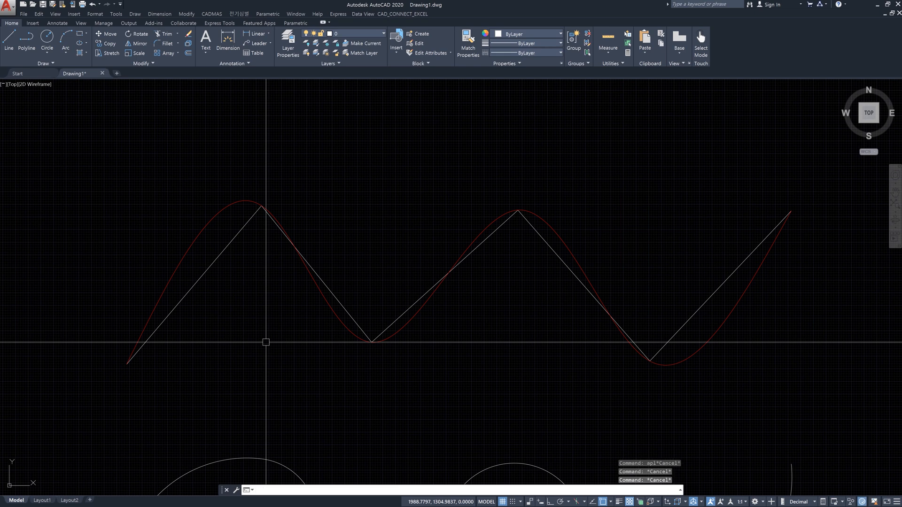
text(spl)
key(Return)
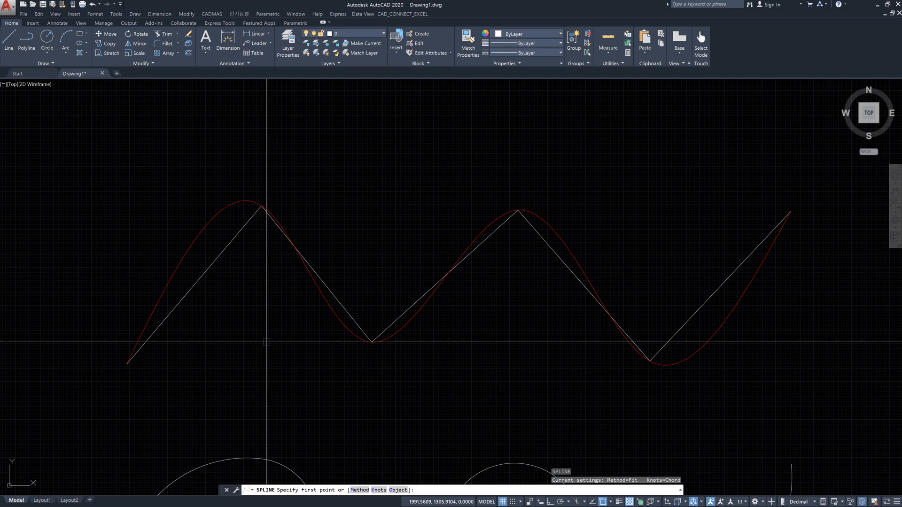
key(Return)
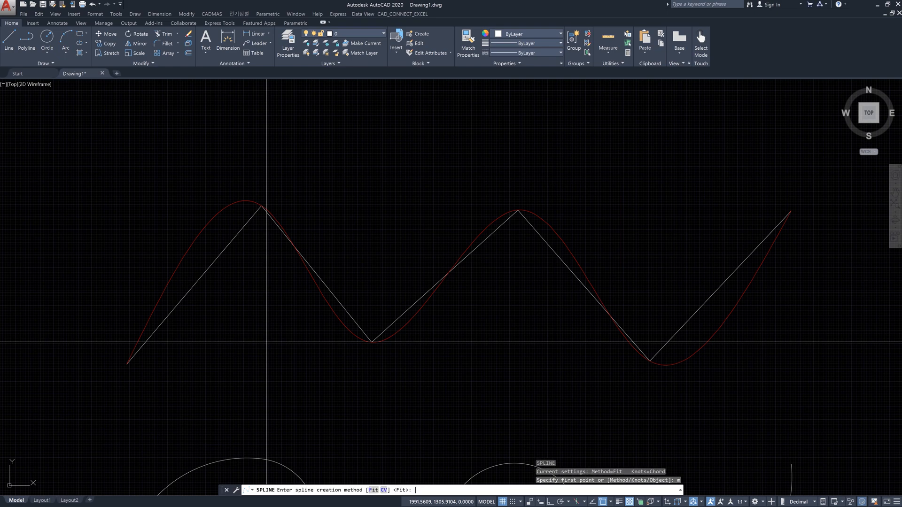
key(Return)
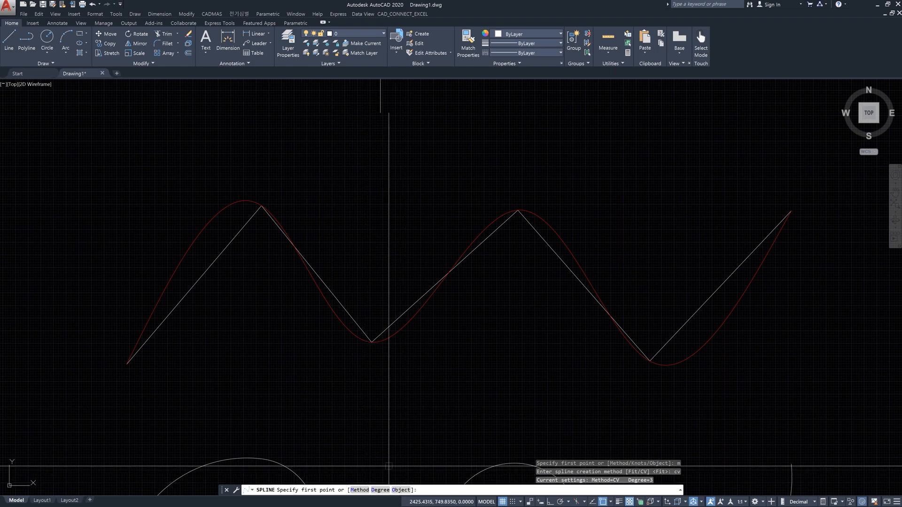
Switch the spline creation method to Fit and back to CV.
text(m)
key(Return)
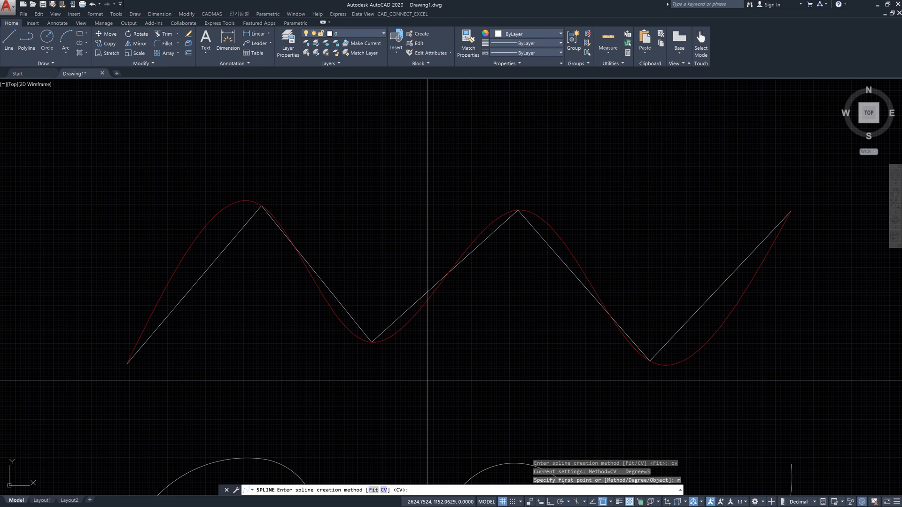
text(f)
key(Return)
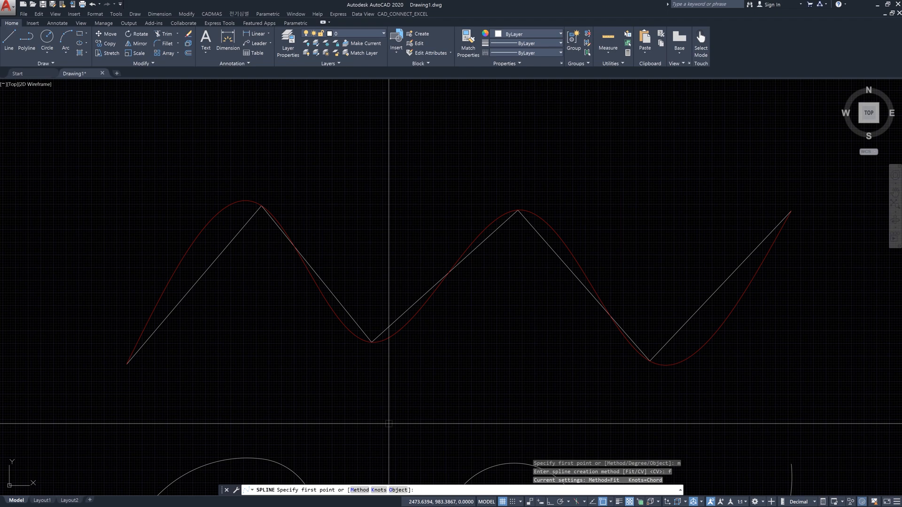
text(m)
key(Return)
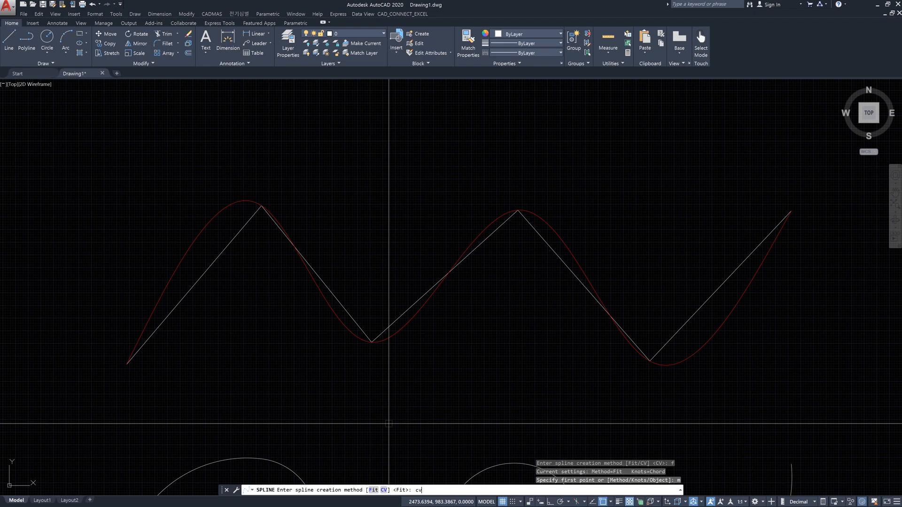
text(cv)
key(Return)
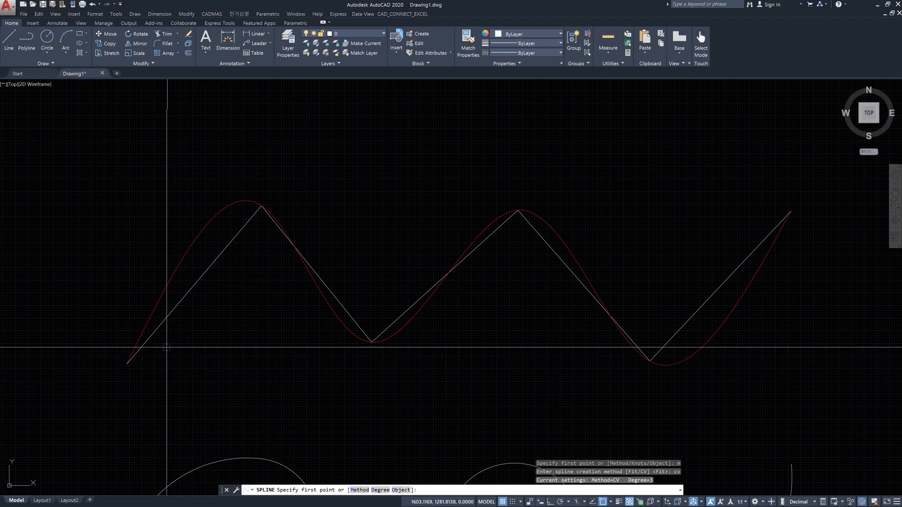
Draw a degree 3 CV spline using all the top zigzag's vertices as control points, from its lower end to its upper end.
click(147, 342)
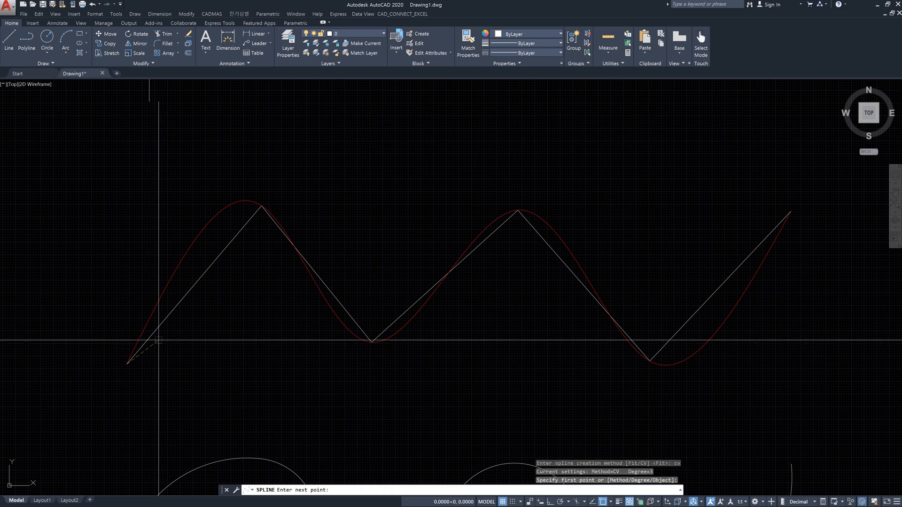
click(251, 213)
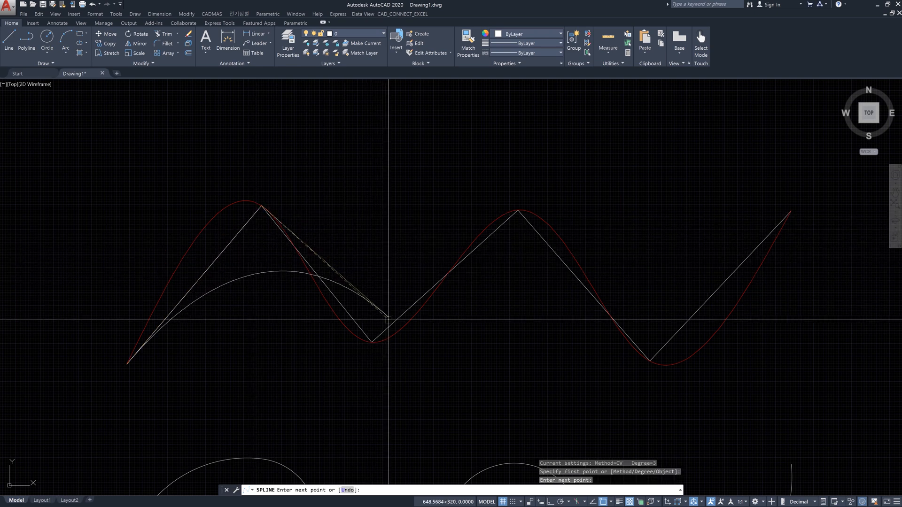
click(375, 327)
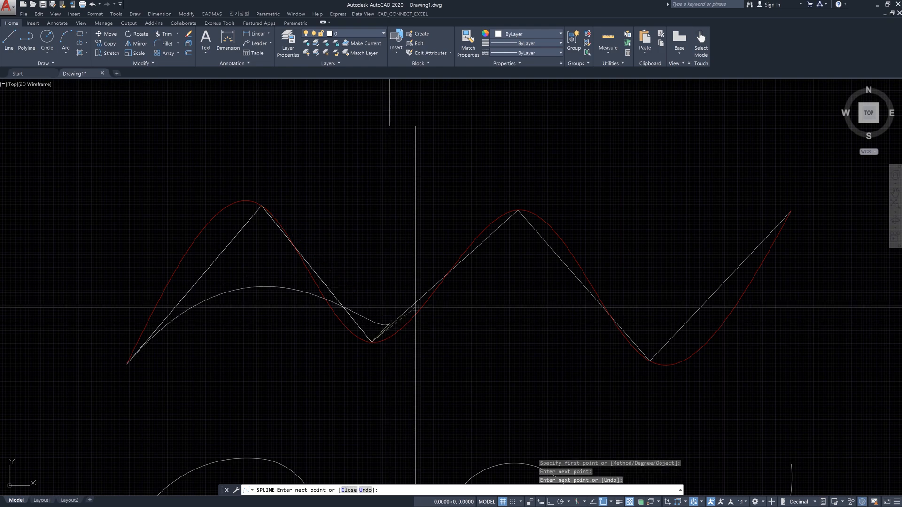
click(527, 228)
click(670, 333)
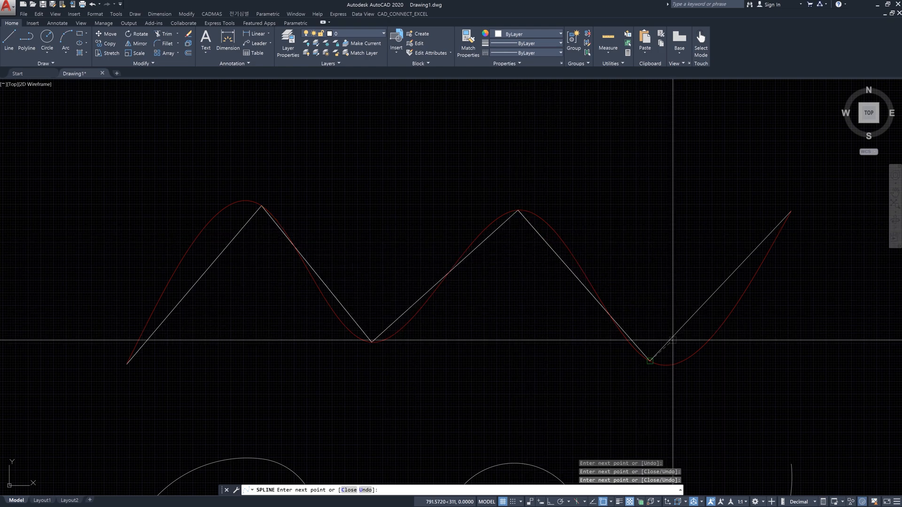
click(774, 226)
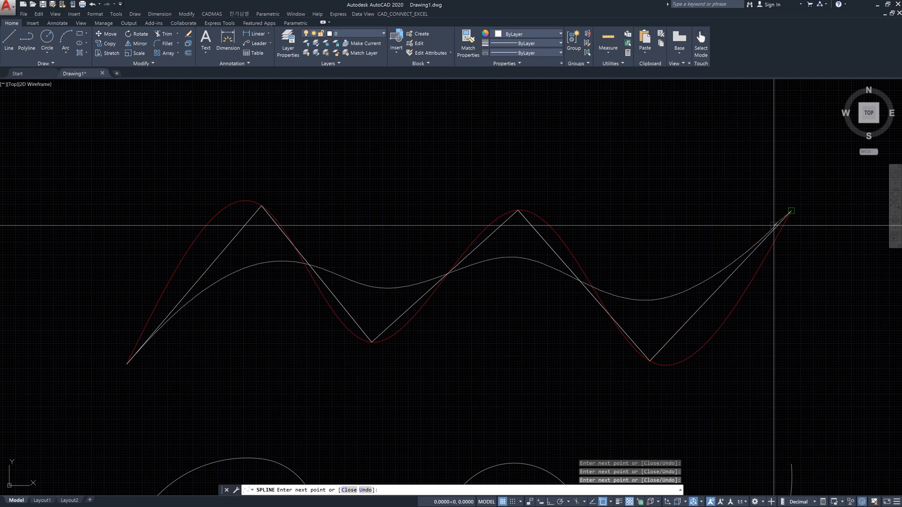
key(Return)
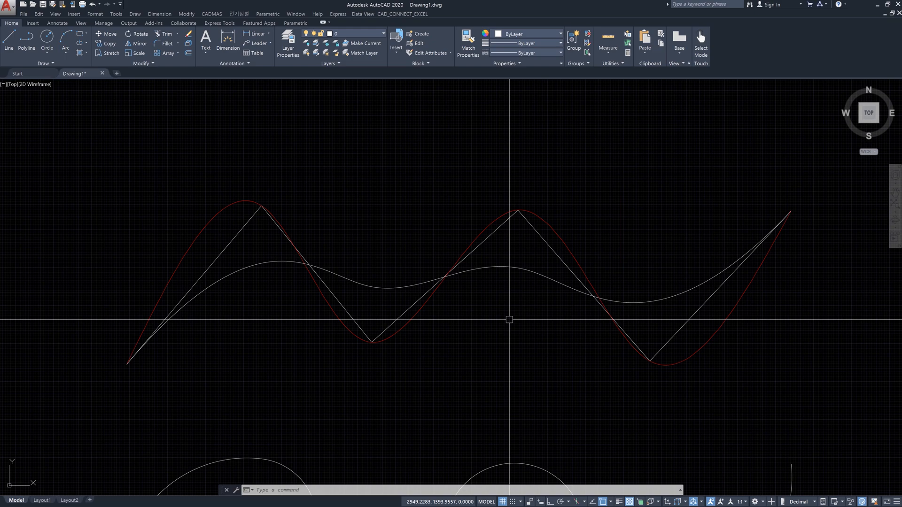
Set the spline creation method back to Fit and leave the command without drawing.
text(spl)
key(Return)
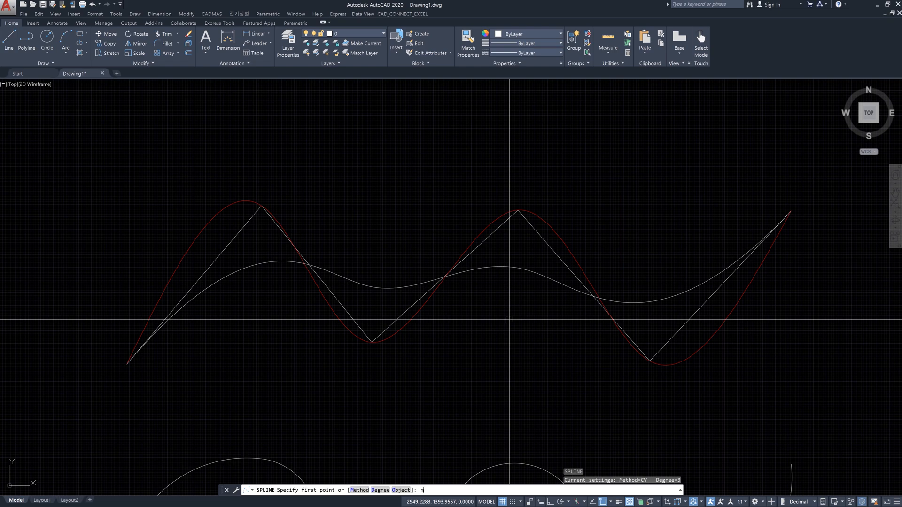
text(m)
key(Return)
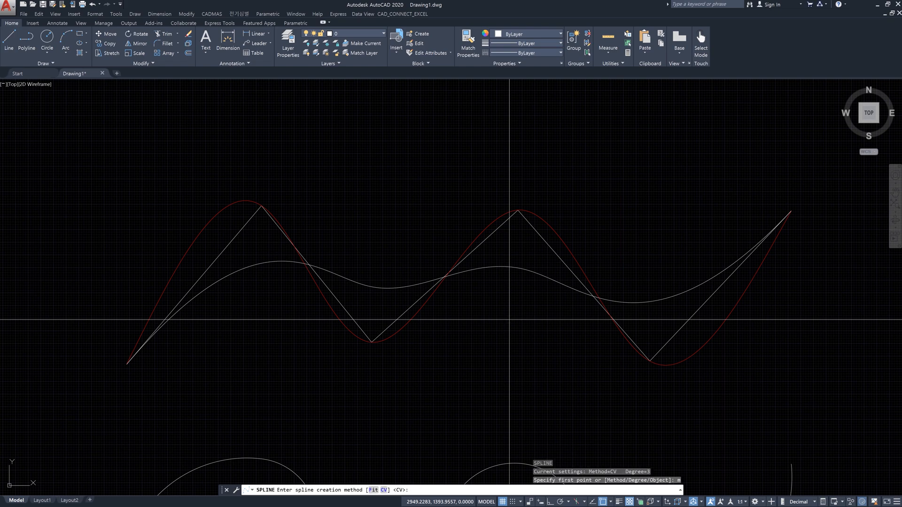
text(f)
key(Return)
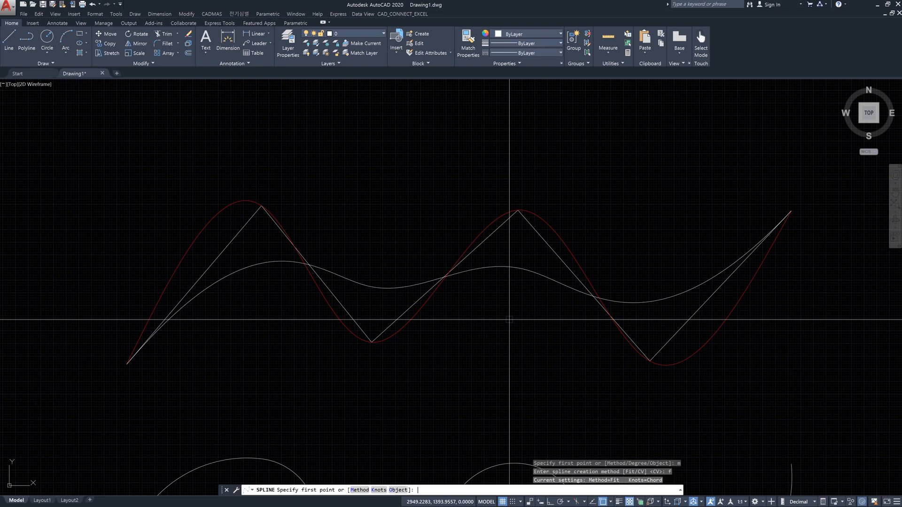
key(Escape)
Select the middle arc-shaped curve and the lower red curve to compare their grip locations, and clear the selection.
scroll(511, 314, down, 6)
scroll(516, 349, up, 2)
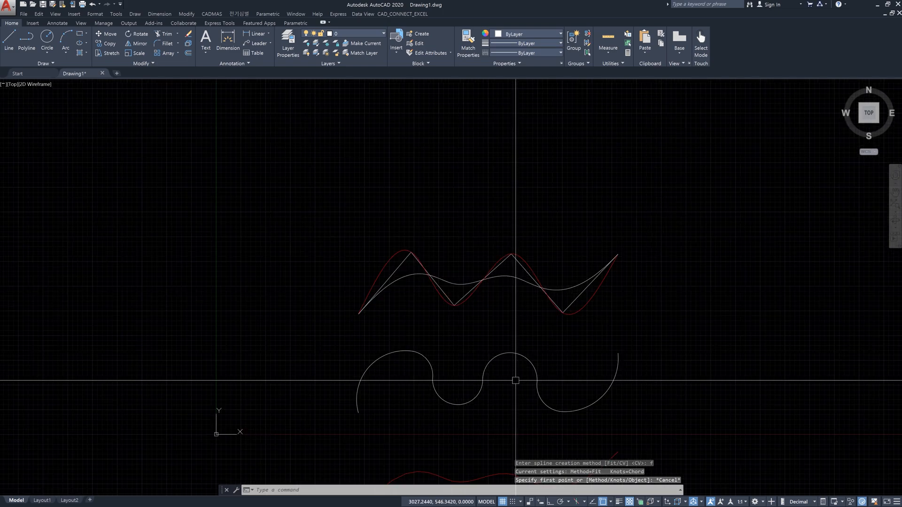
click(515, 380)
click(474, 350)
middle_drag(481, 380, 448, 245)
click(412, 368)
click(395, 329)
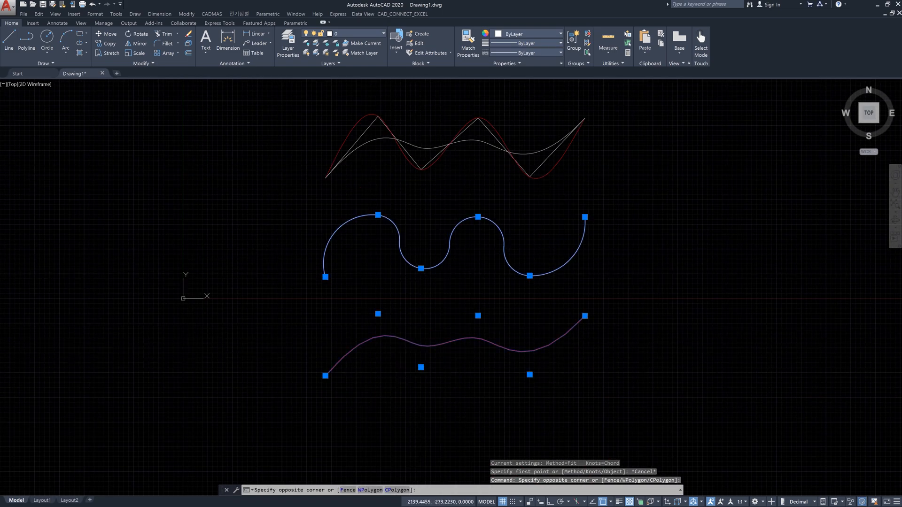
key(Escape)
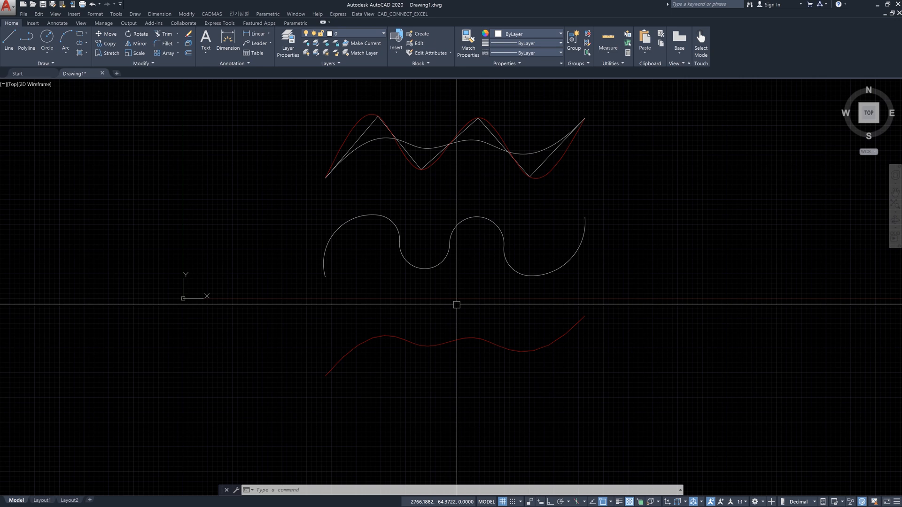
Open the middle arc-shaped curve for polyline editing to view the available options, and exit without changes.
scroll(467, 237, up, 4)
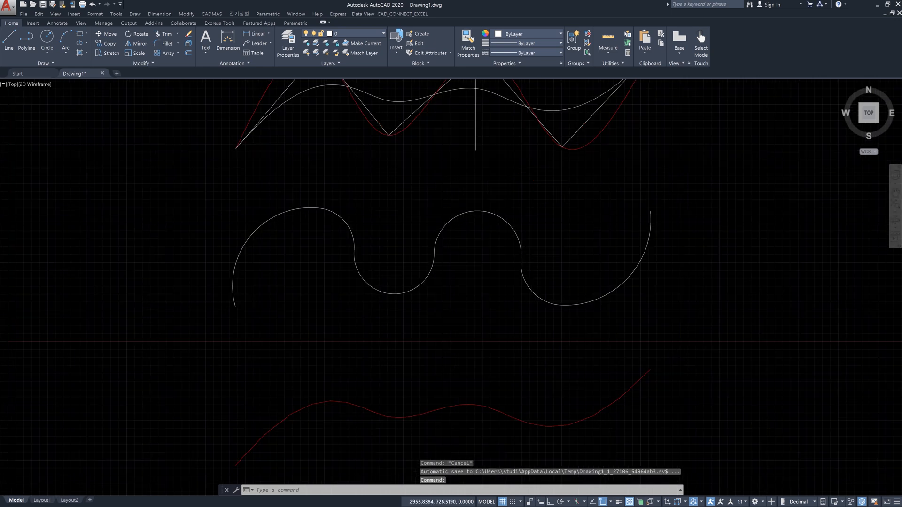
double_click(515, 212)
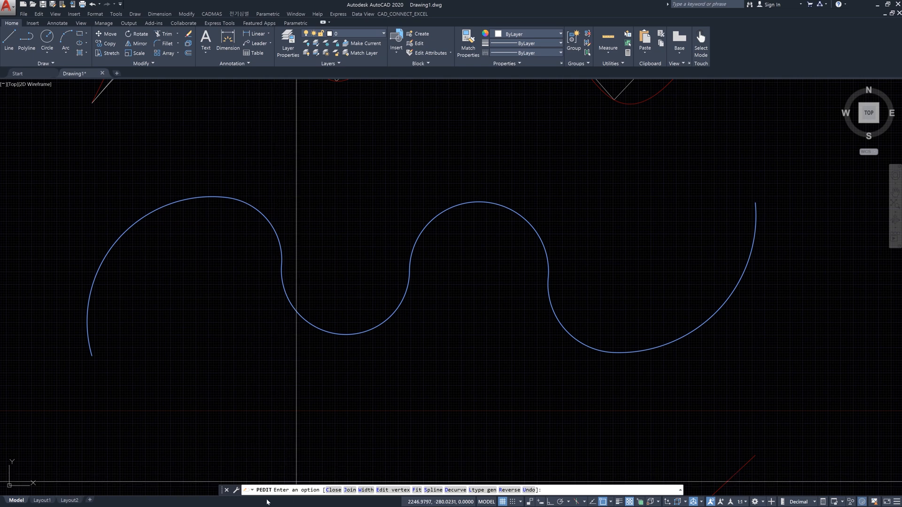
scroll(421, 332, down, 2)
scroll(421, 332, down, 2)
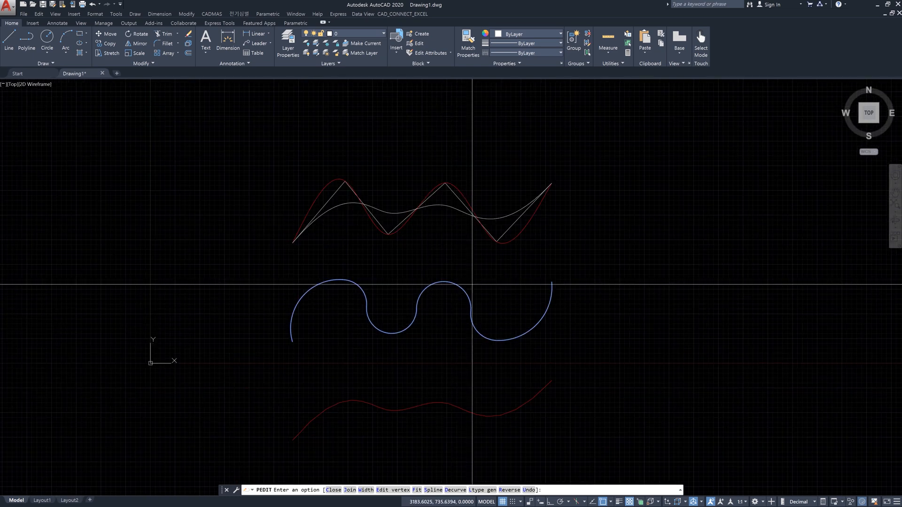
key(Escape)
Open the red spline on the top zigzag for spline editing to view its options, and exit without changes.
scroll(515, 239, up, 2)
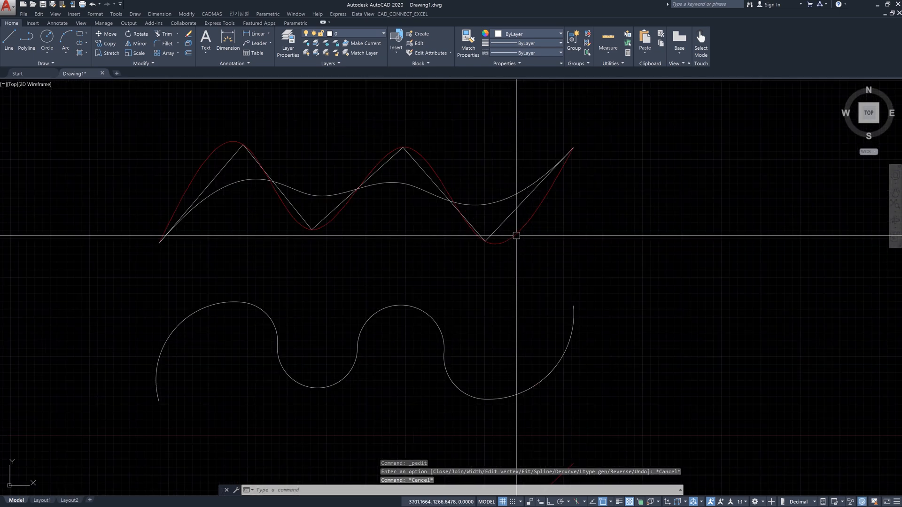
double_click(516, 235)
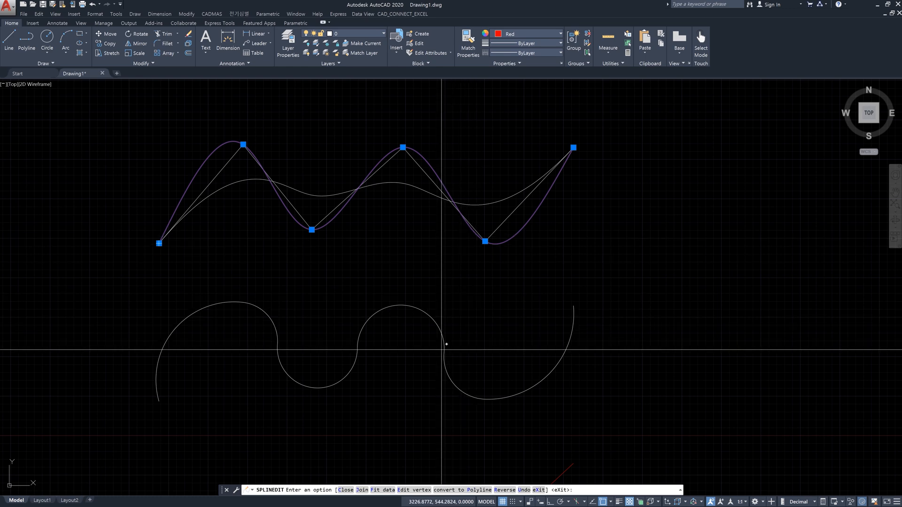
key(Escape)
key(Escape)
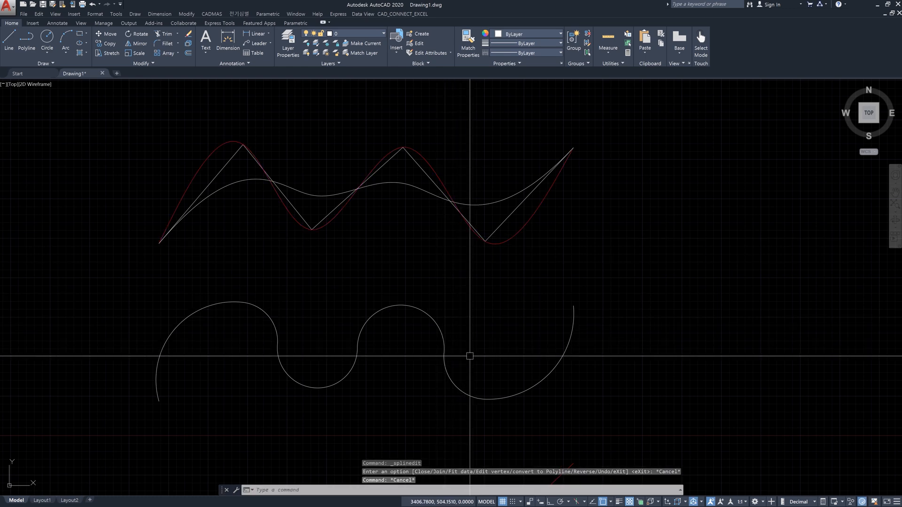
Try to convert the middle arc-shaped polyline into a spline with the SPLINE command's Object option.
scroll(465, 350, down, 2)
click(502, 379)
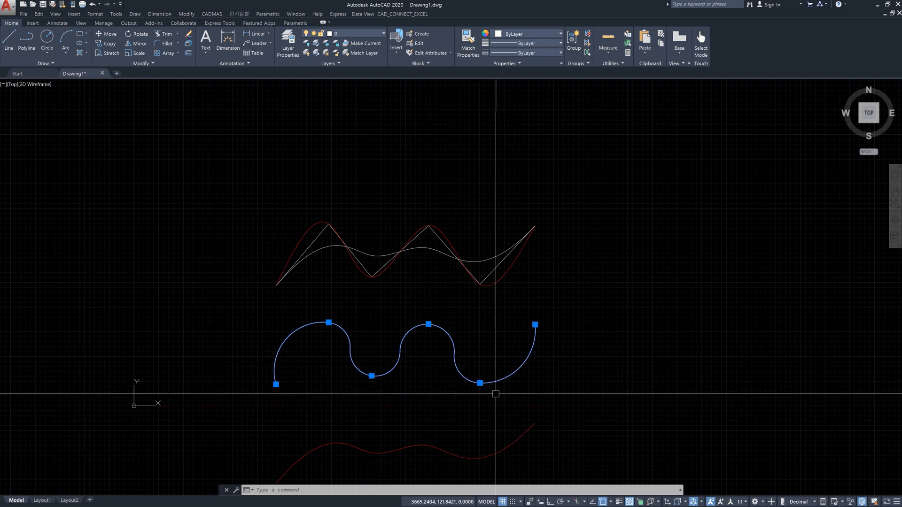
key(Escape)
key(Escape)
text(spl)
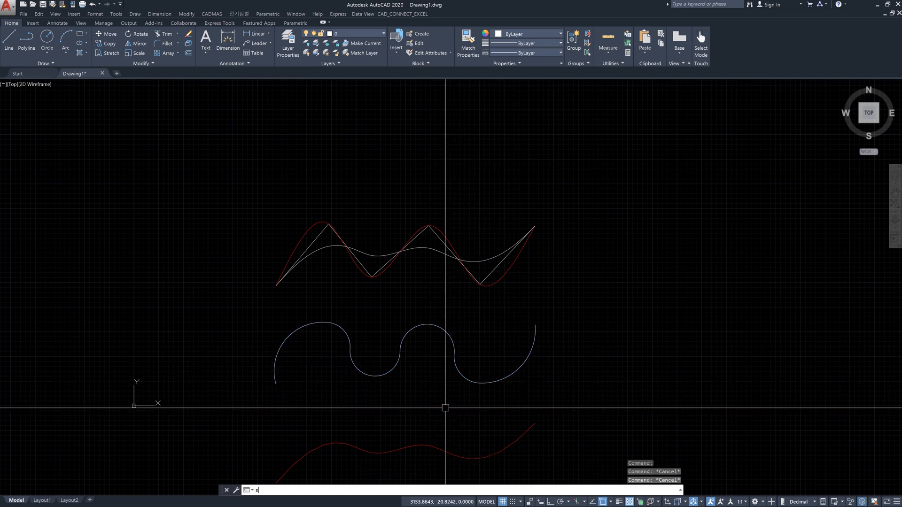
key(BackSpace)
key(BackSpace)
key(BackSpace)
text(s)
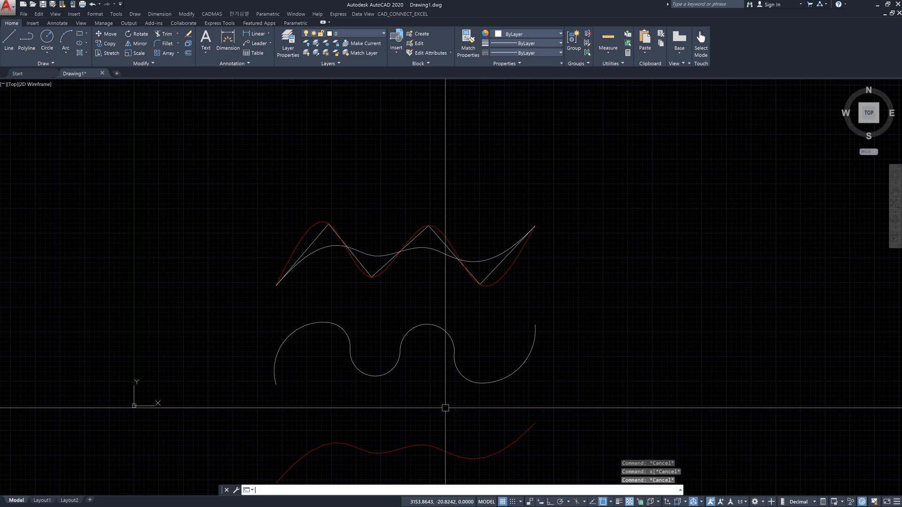
text(pl)
key(Return)
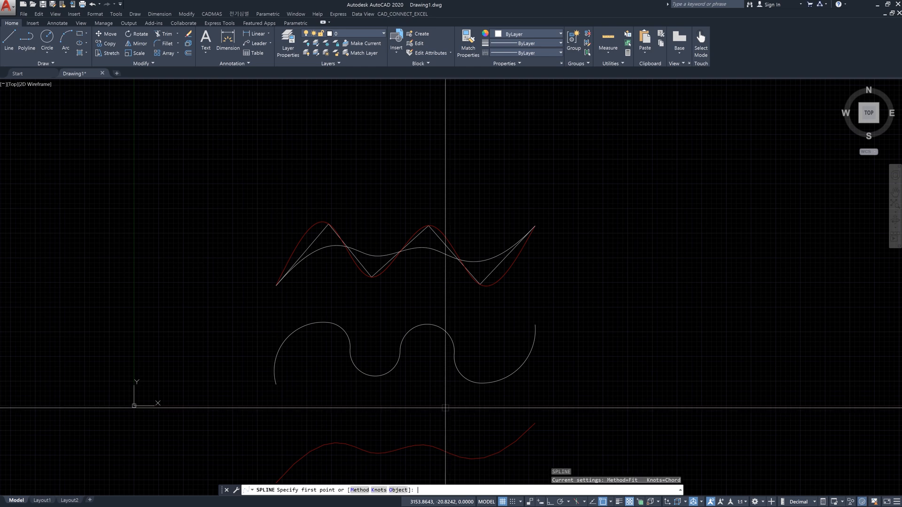
key(Return)
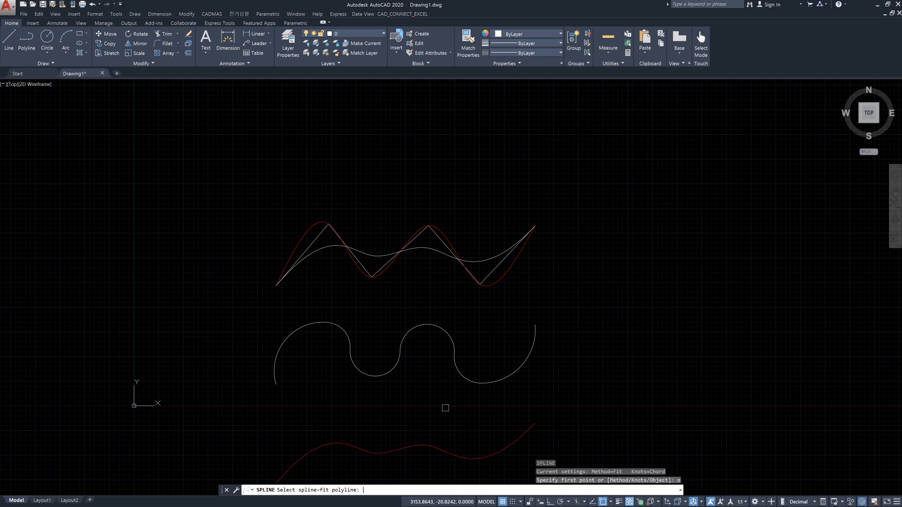
click(472, 384)
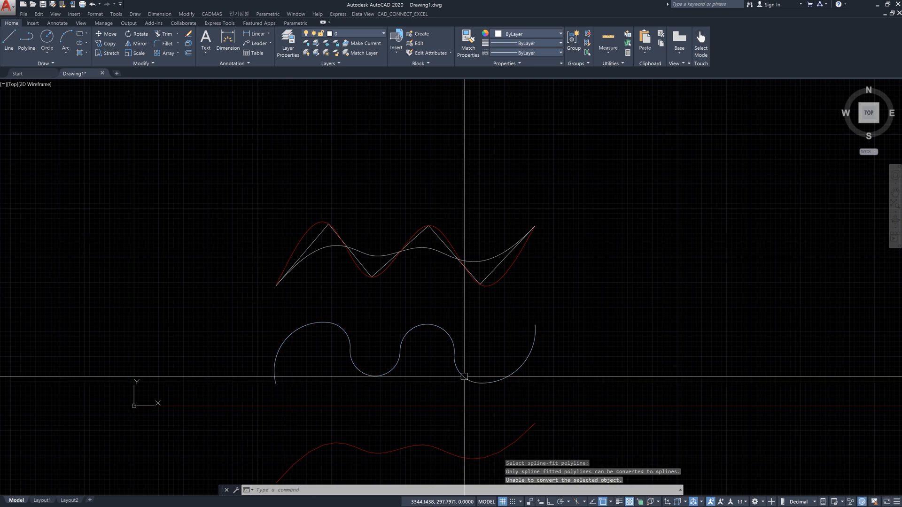
Reopen the middle arc-shaped curve for polyline editing to check its object type, and exit without changes.
double_click(464, 376)
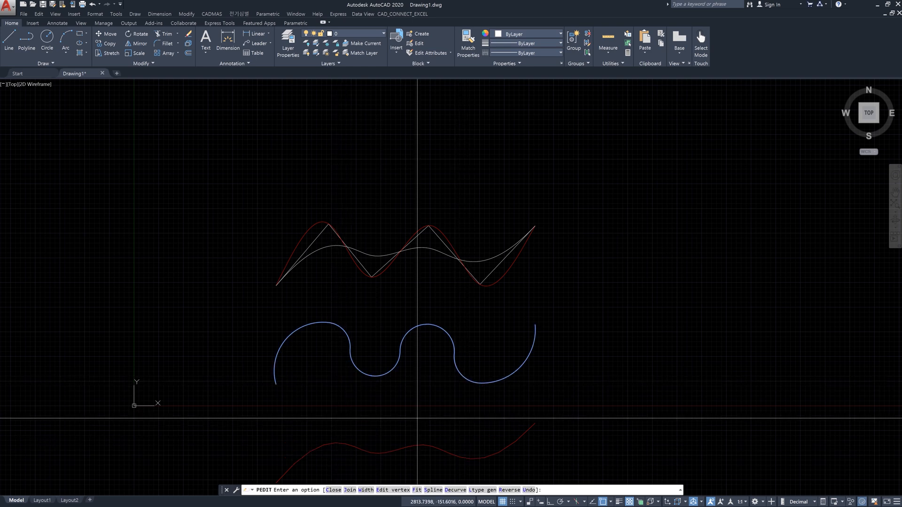
key(Escape)
key(Escape)
double_click(476, 383)
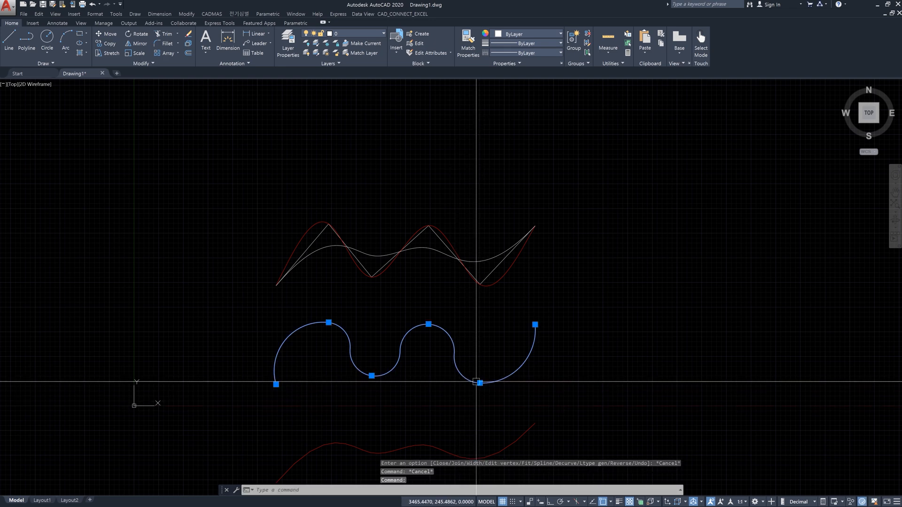
key(Escape)
middle_drag(491, 397, 462, 377)
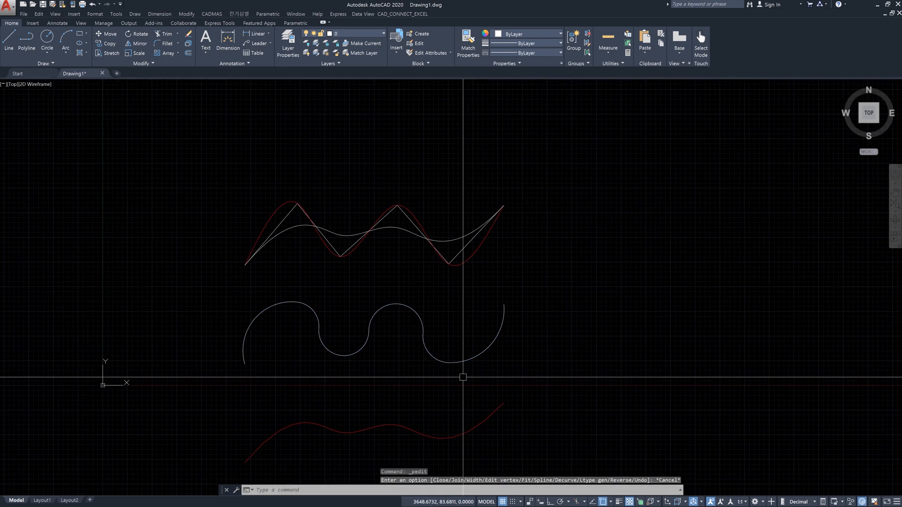
Convert the lower red spline-fit polyline into a true spline with the SPLINE command's Object option.
text(spl)
key(Return)
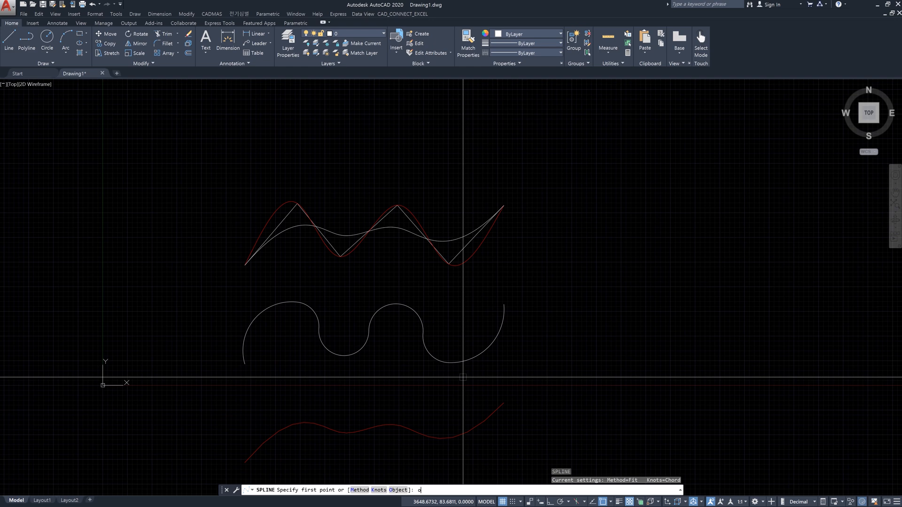
text(o)
key(Return)
click(481, 423)
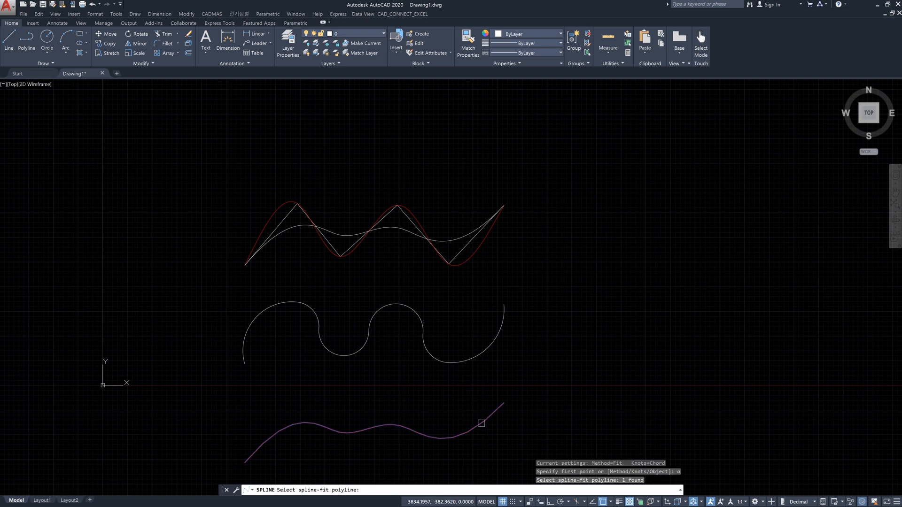
key(Return)
key(Escape)
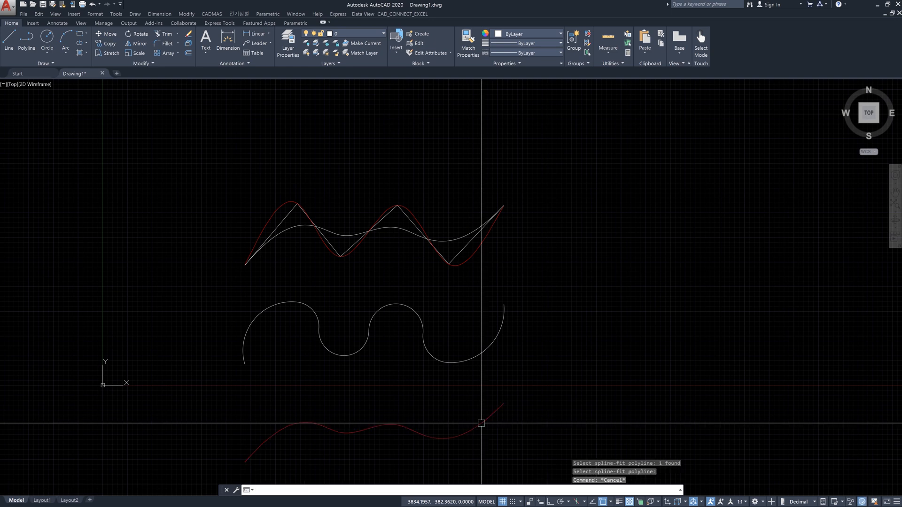
Open the converted lower red curve for spline editing to view its options, and exit without changes.
double_click(481, 423)
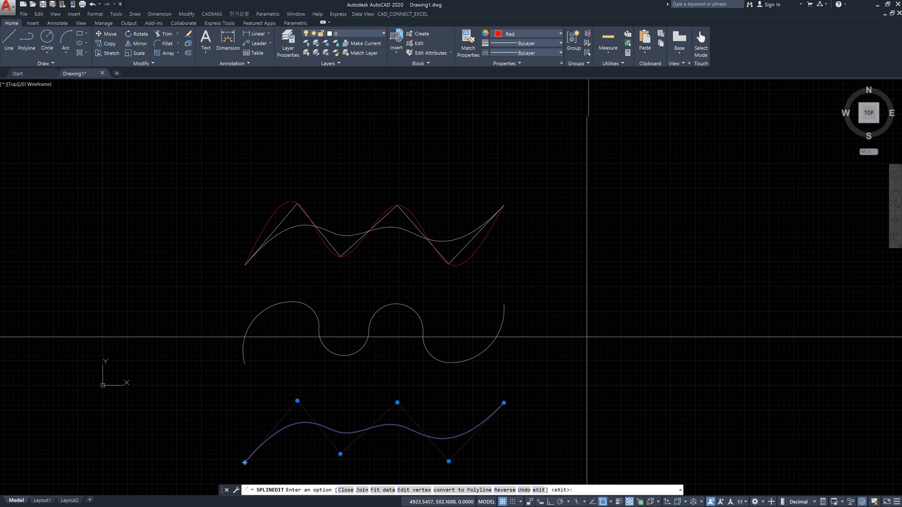
key(Escape)
key(Escape)
Select the middle arc-shaped curve to view its grips, and clear the selection.
click(511, 339)
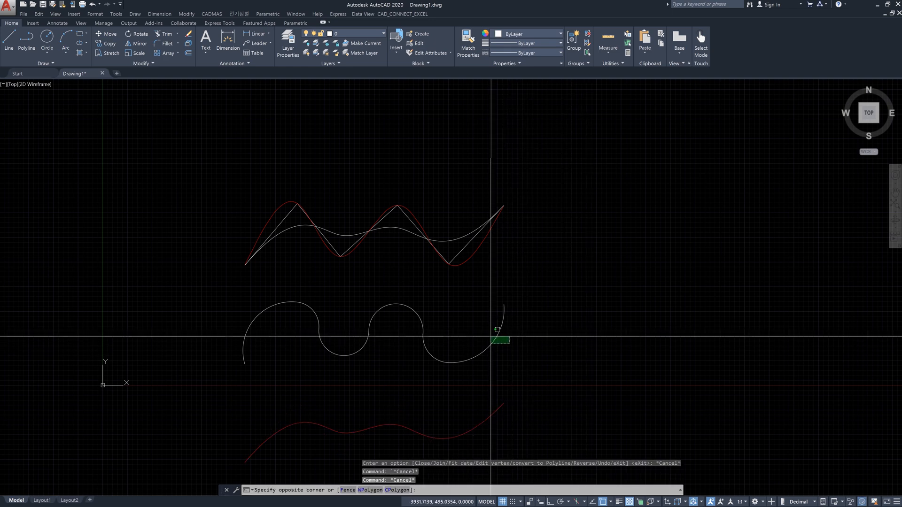
click(491, 336)
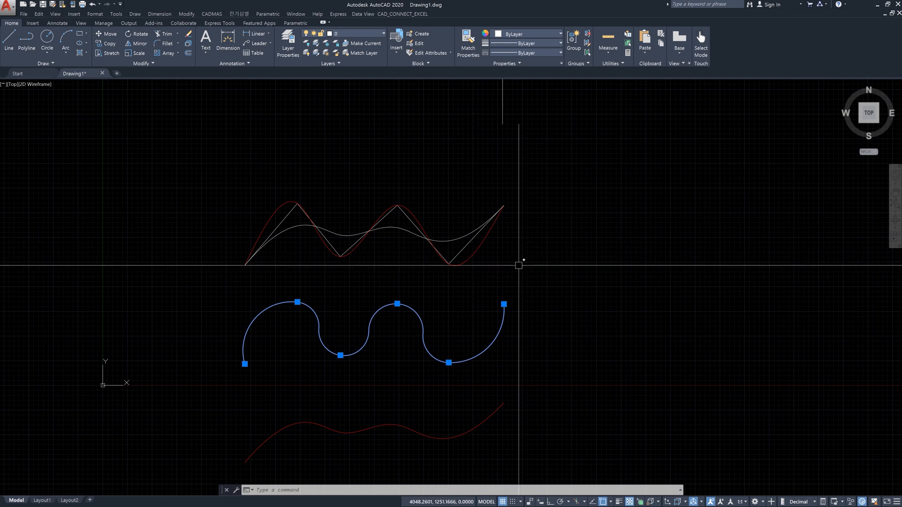
click(530, 322)
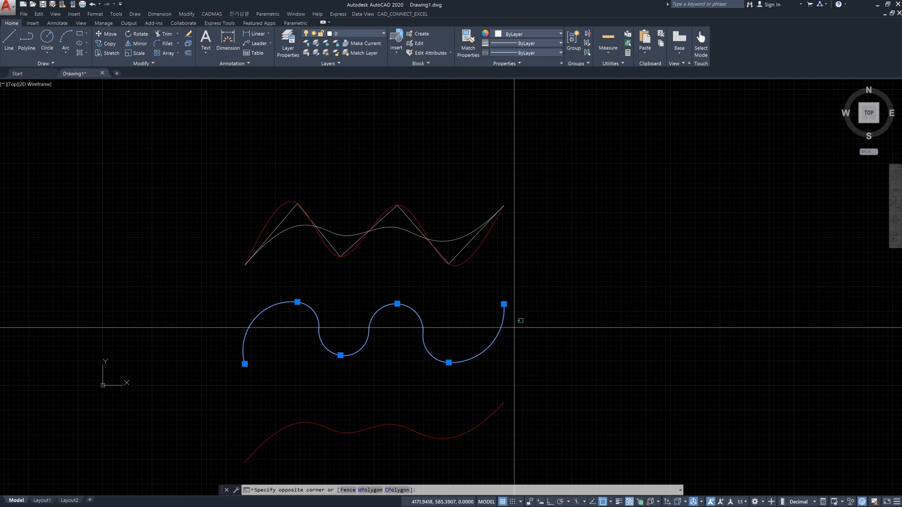
key(Escape)
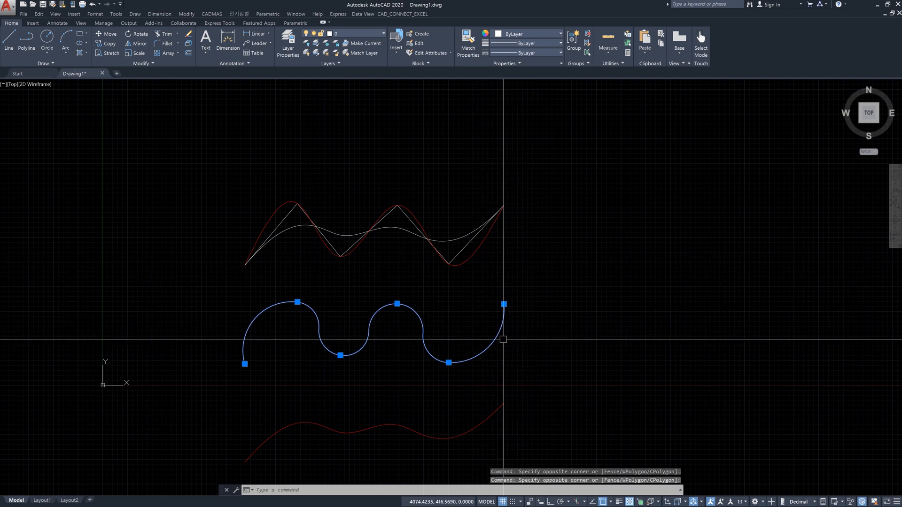
key(Escape)
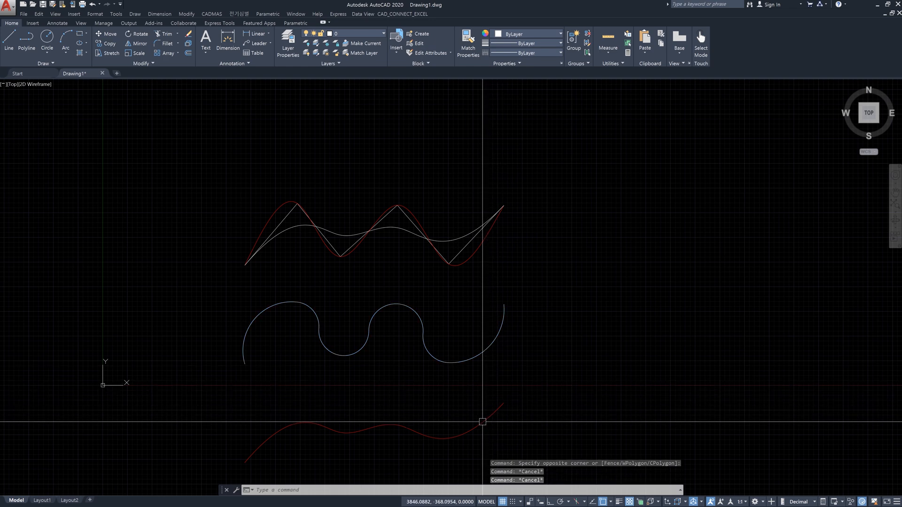
Reopen the lower red spline for spline editing to review its control vertices and editing options, and exit without changes.
click(484, 418)
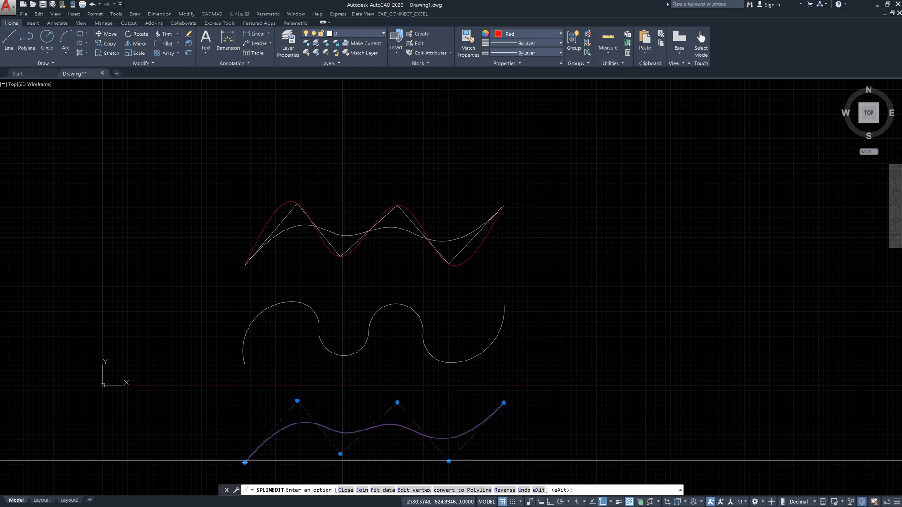
key(Escape)
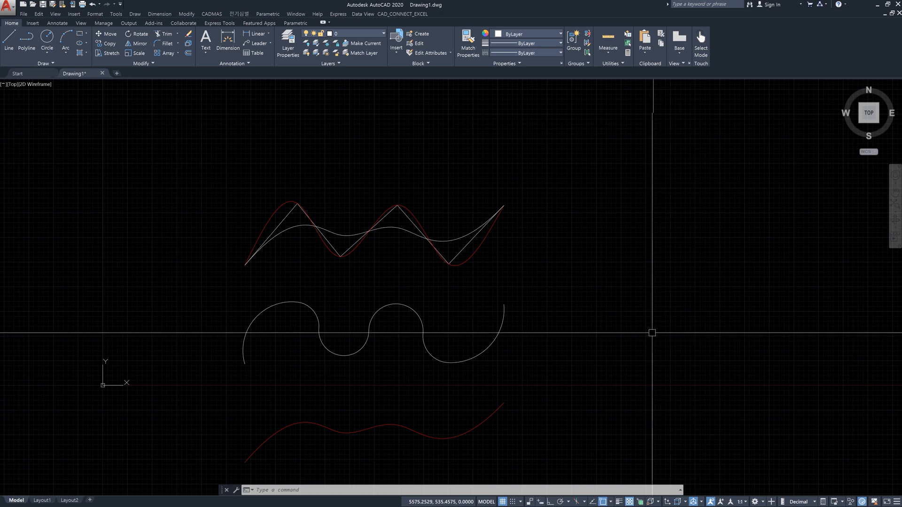
middle_drag(575, 351, 670, 314)
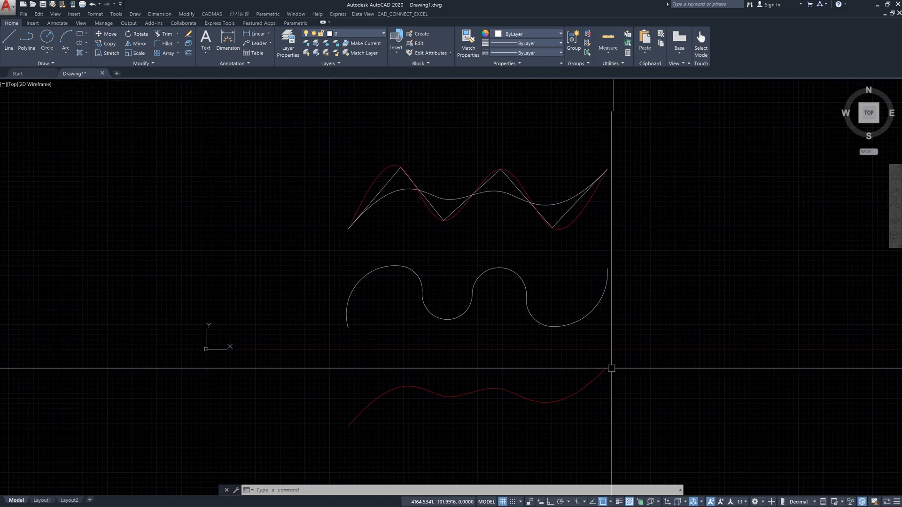
key(Escape)
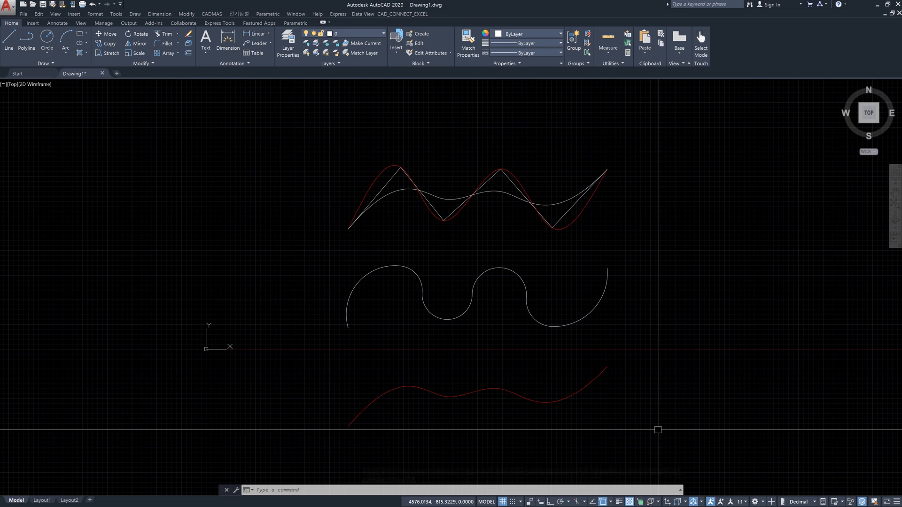
key(Escape)
double_click(572, 394)
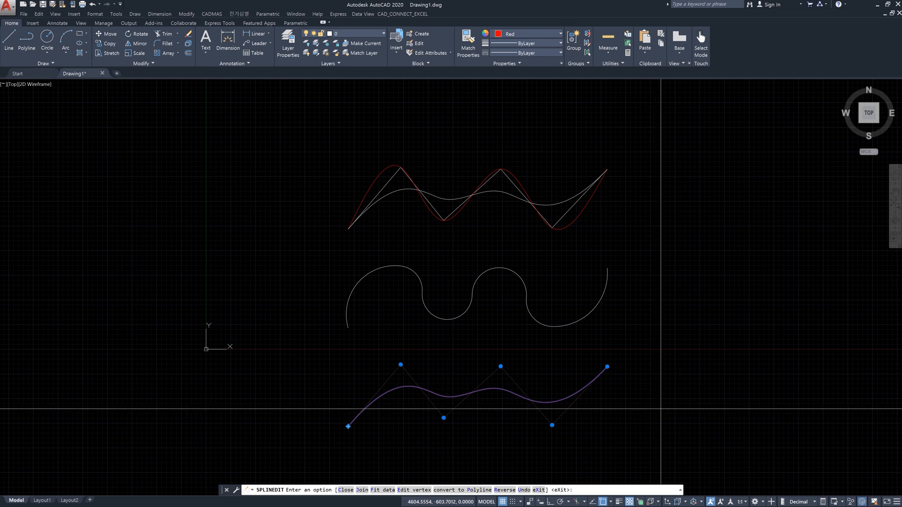
key(Escape)
Run the SPLINEDIT command by its full name on the lower red spline to view its options, and cancel.
text(s)
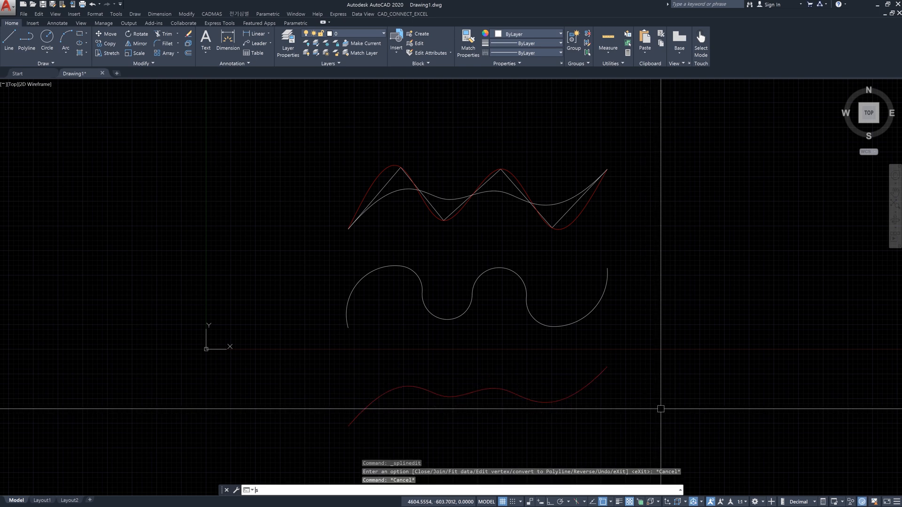
text(plineedit)
key(Return)
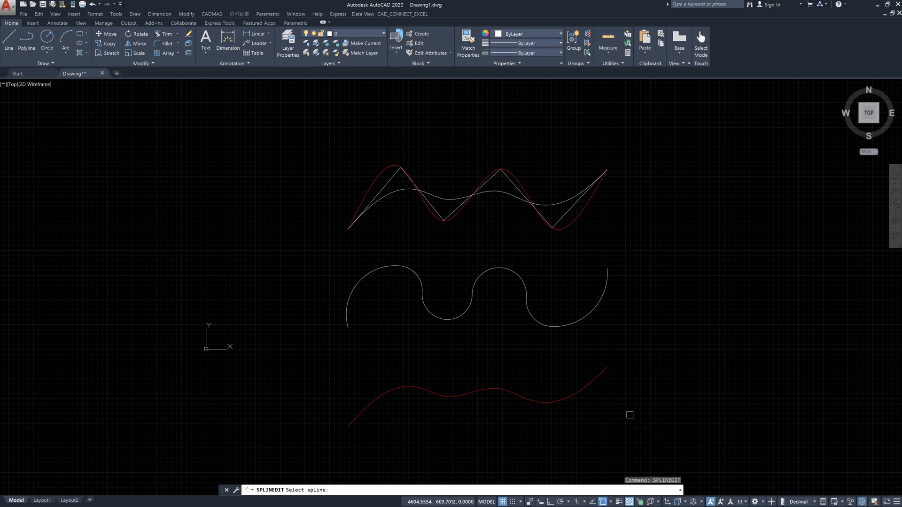
click(537, 403)
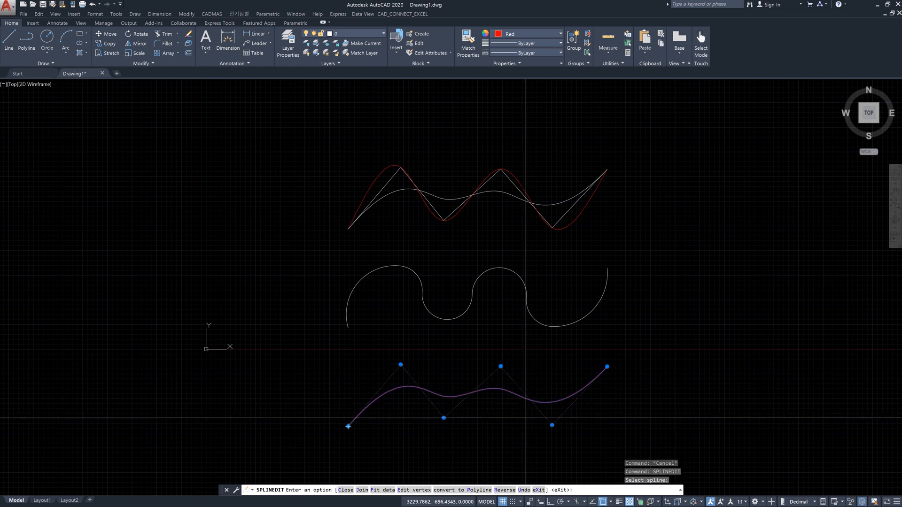
key(Escape)
key(Escape)
key(Escape)
Run spline editing through the SPE alias on the lower red spline to examine its options, and cancel.
text(sp)
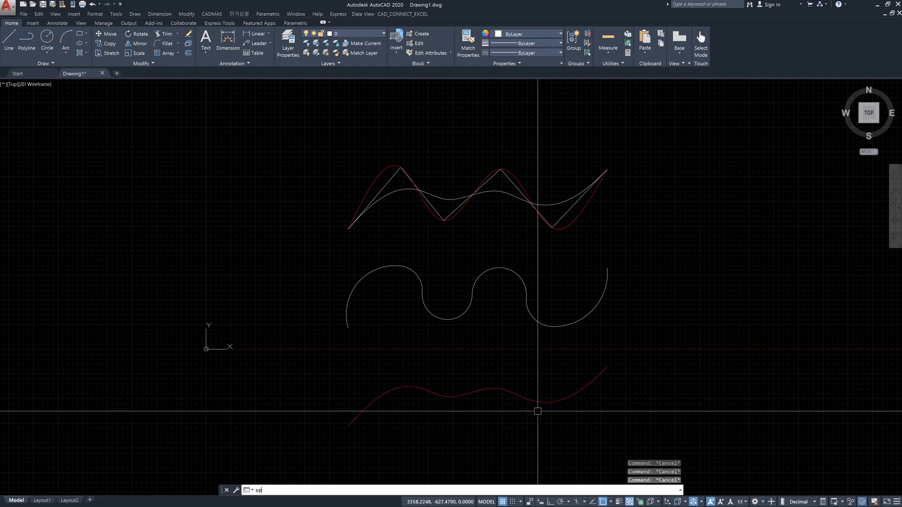
text(line)
key(Return)
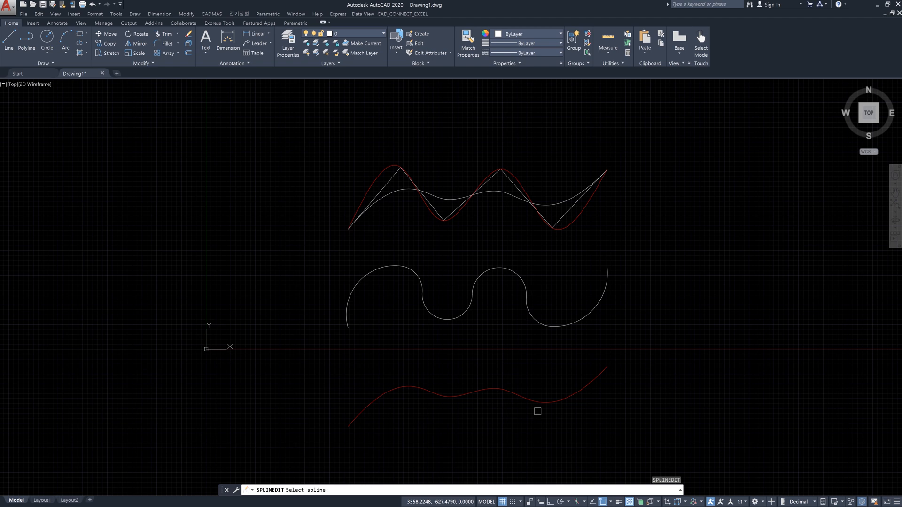
click(543, 403)
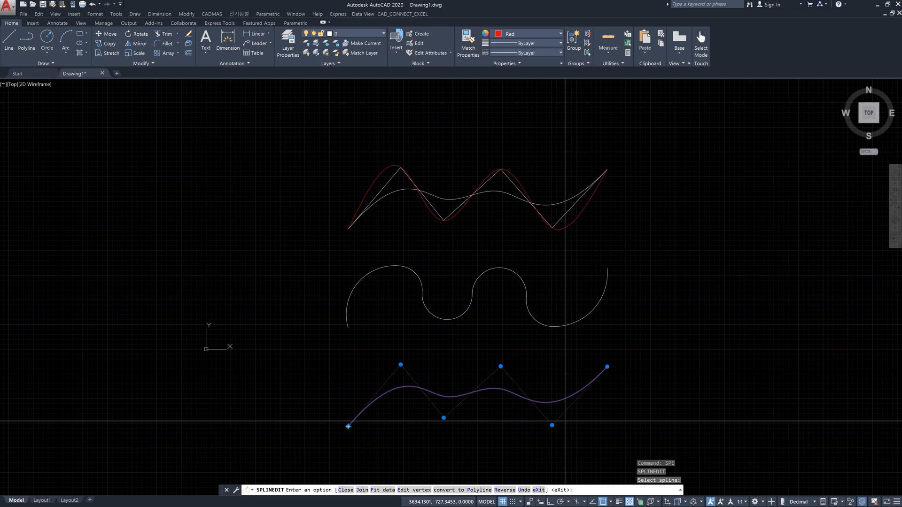
key(Escape)
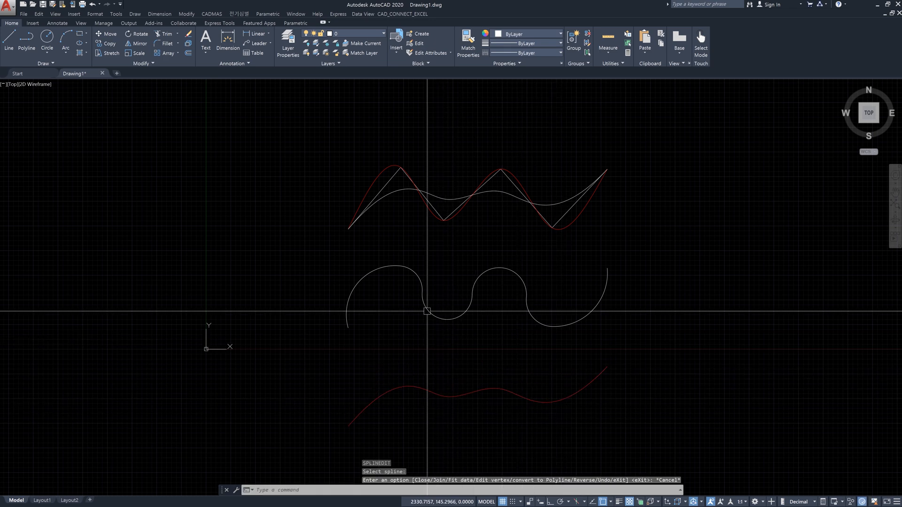
Stretch both upper fit points of the red spline on the top zigzag upward, the second by about 387 units at 70°.
click(369, 183)
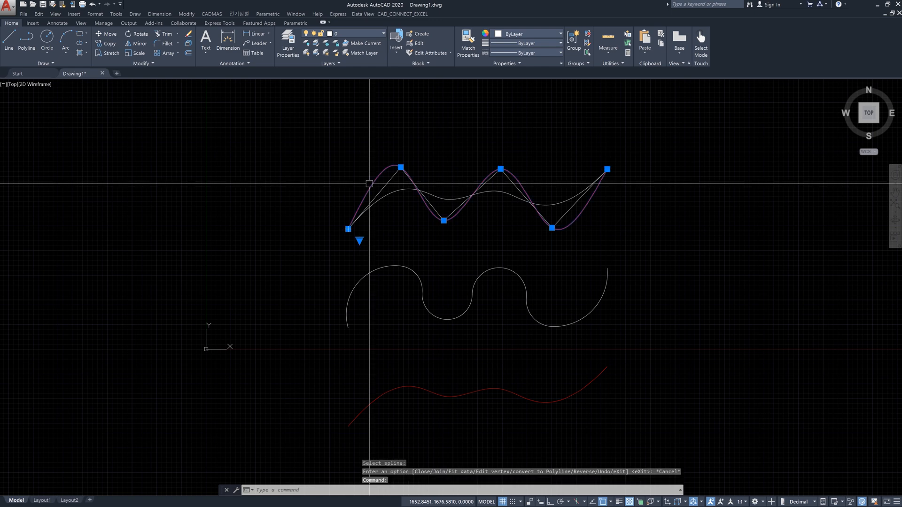
click(400, 168)
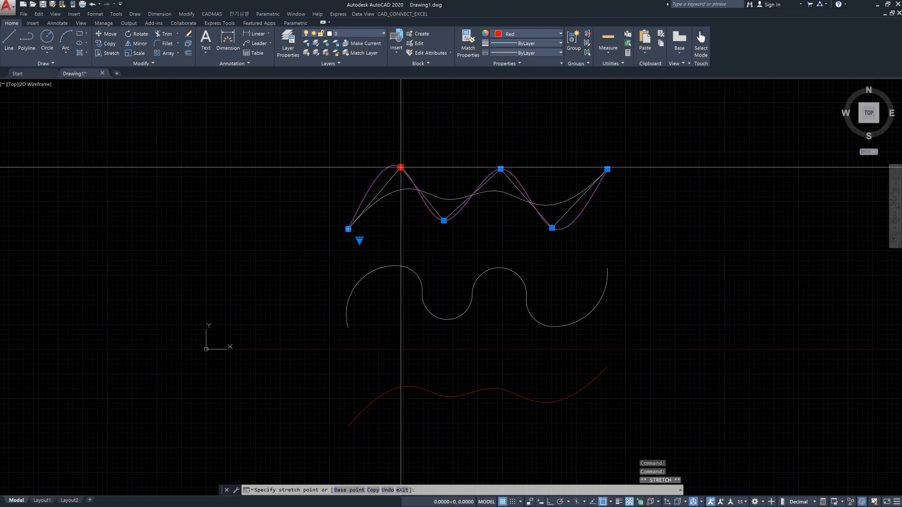
click(412, 126)
click(500, 169)
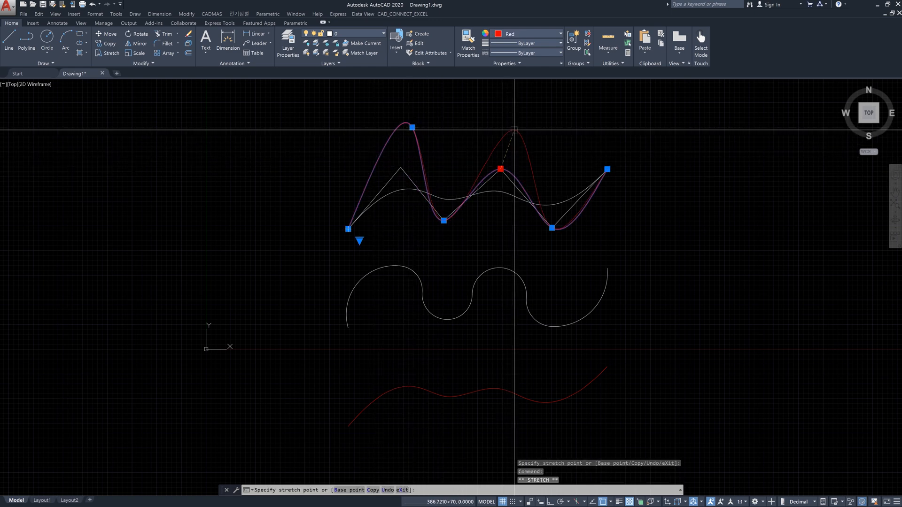
click(515, 130)
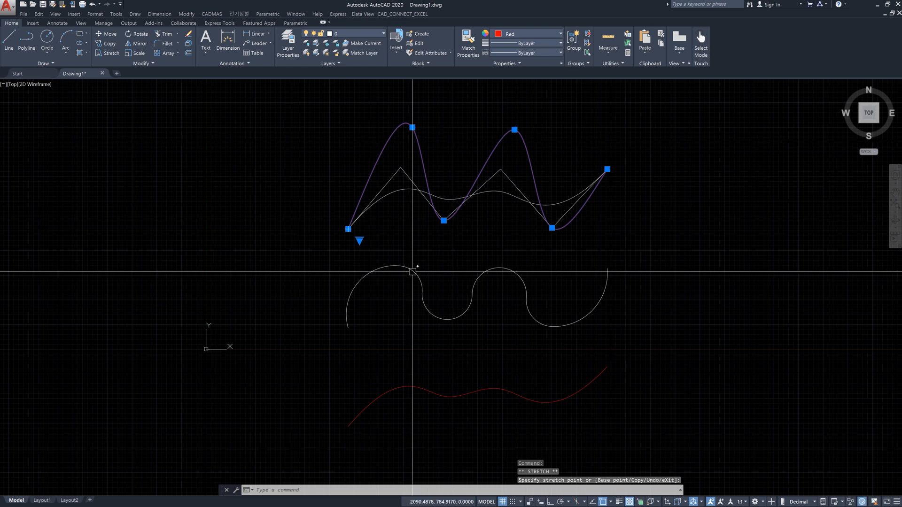
key(Escape)
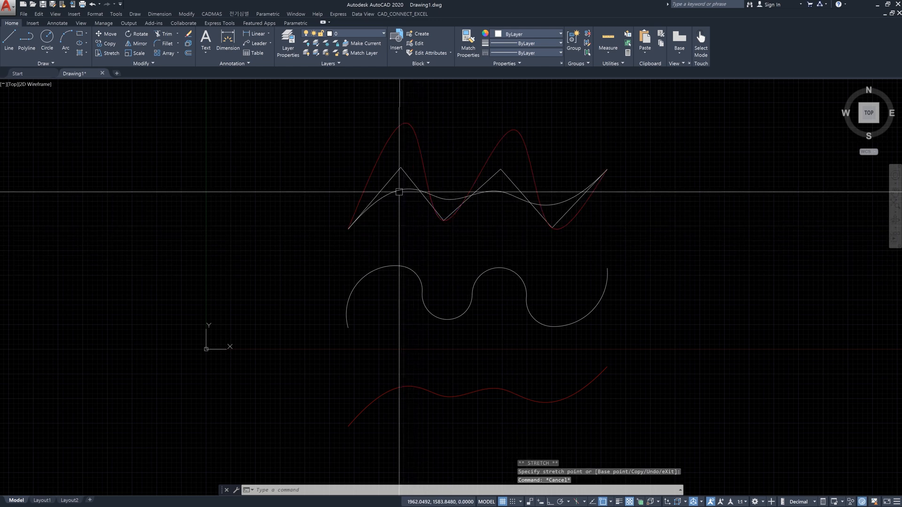
Stretch the first peak vertex of the white zigzag polyline to the left and slightly upward, and clear the selection.
click(386, 183)
click(401, 167)
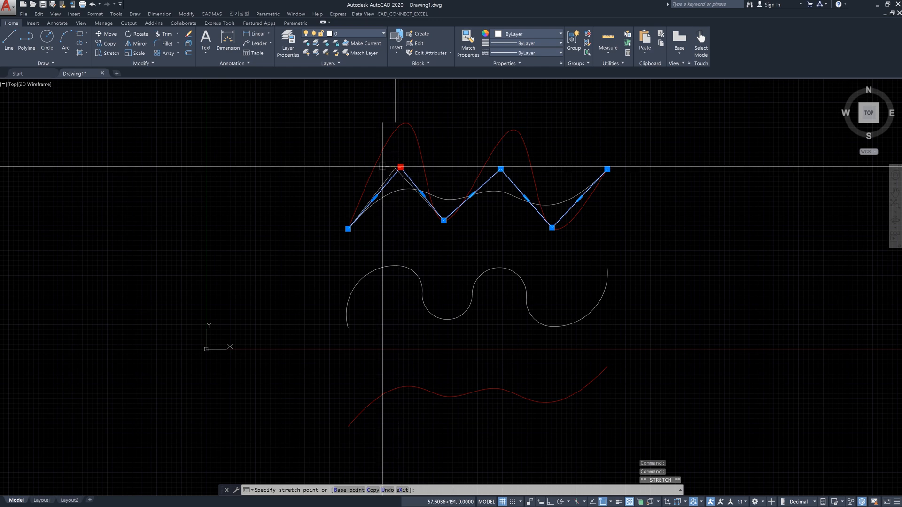
click(358, 157)
key(Escape)
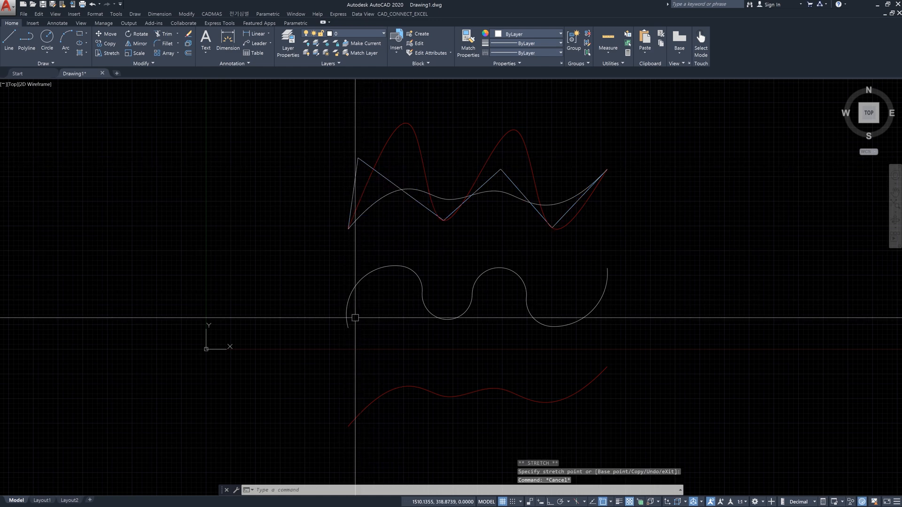
Stretch the two upper vertices of the middle arc-shaped polyline upward, the first to about (1967, 1161), and clear the selection.
click(421, 285)
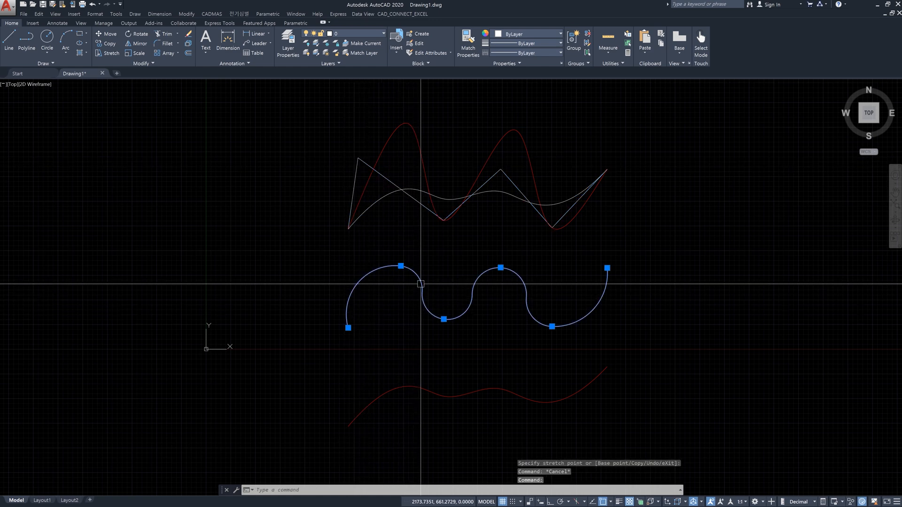
click(404, 267)
click(400, 234)
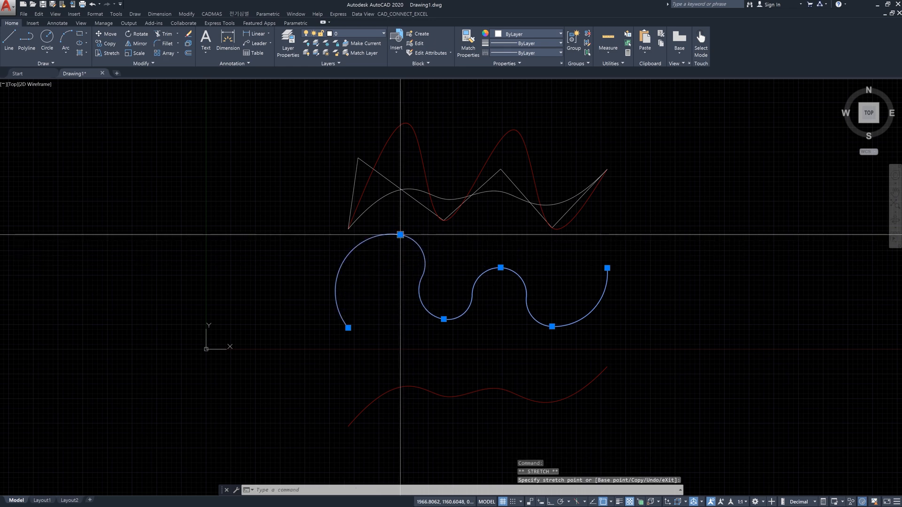
click(500, 267)
click(502, 243)
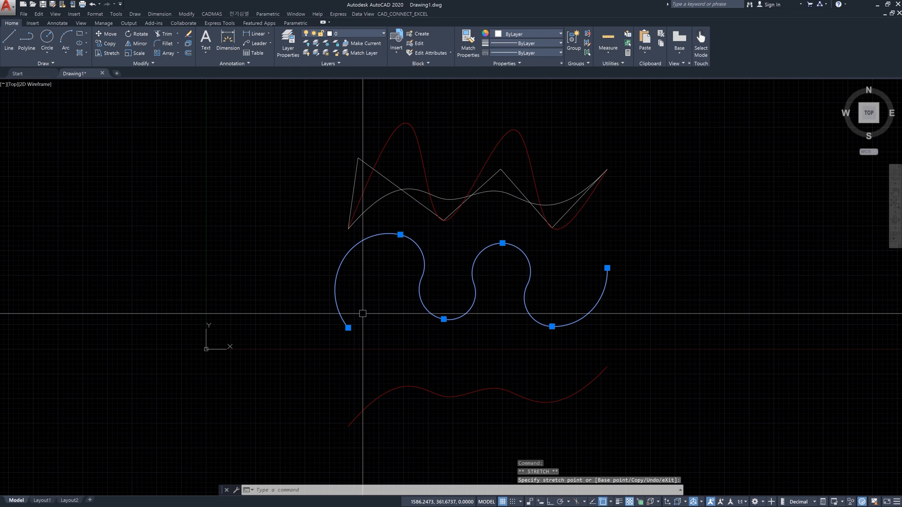
key(Escape)
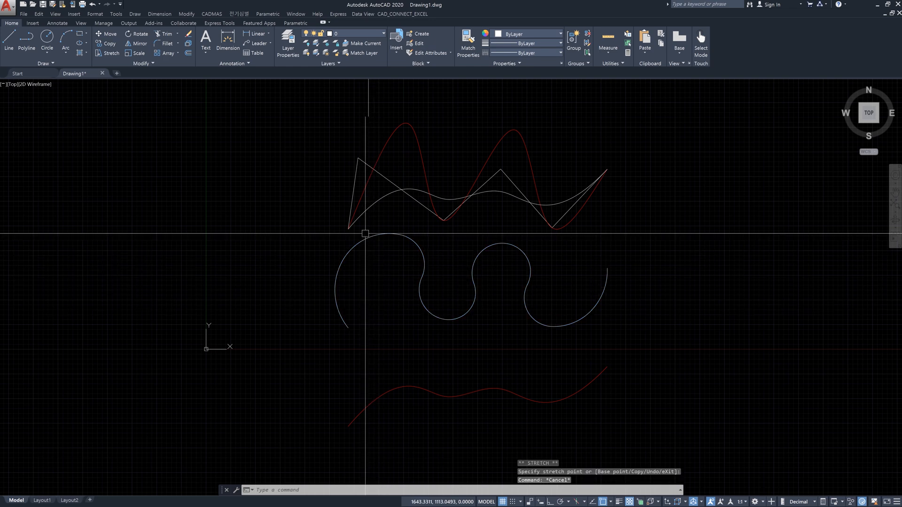
Switch the upper red spline's grips from fit points to Control Vertices.
click(362, 196)
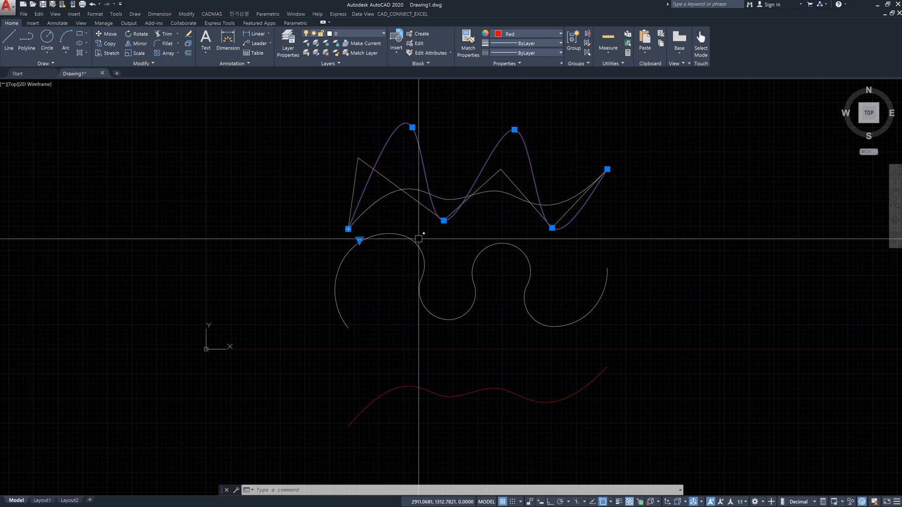
click(360, 241)
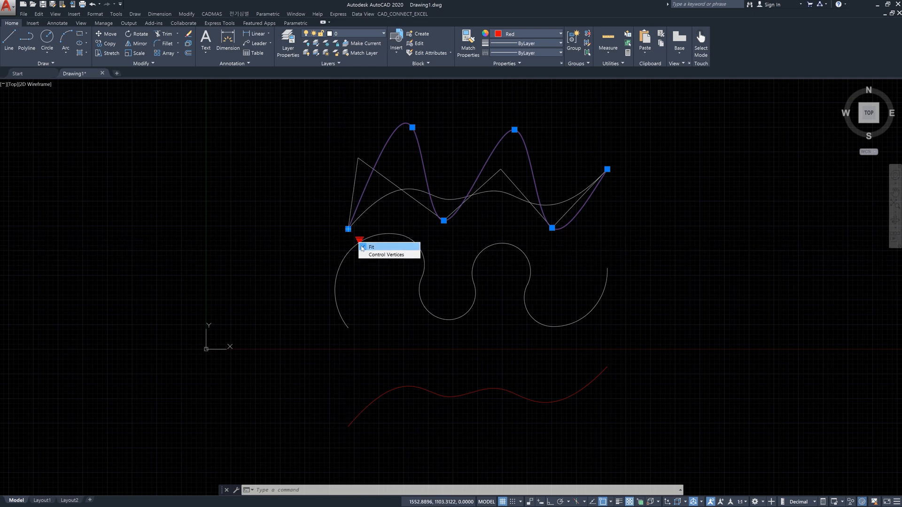
click(384, 255)
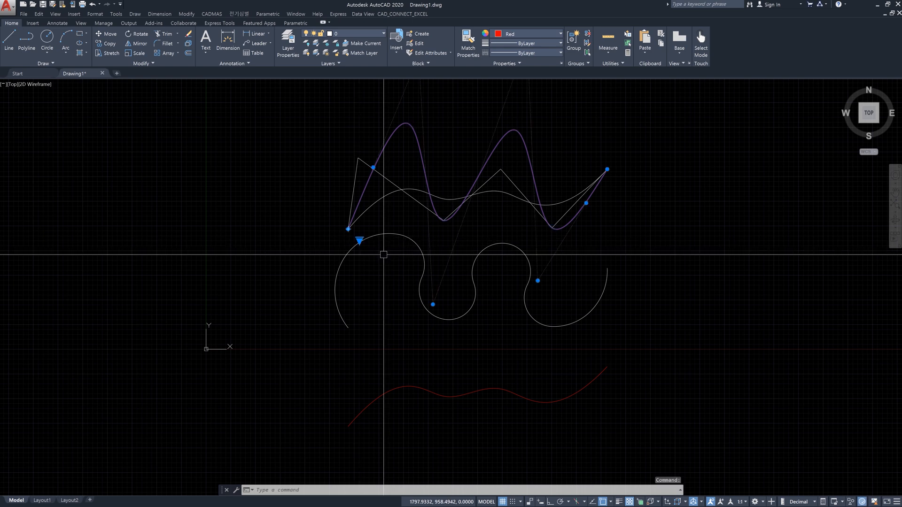
Stretch the red spline's control vertex above its first peak leftward and the one below it about 491 units at 158°, and clear the selection.
middle_drag(399, 241, 395, 269)
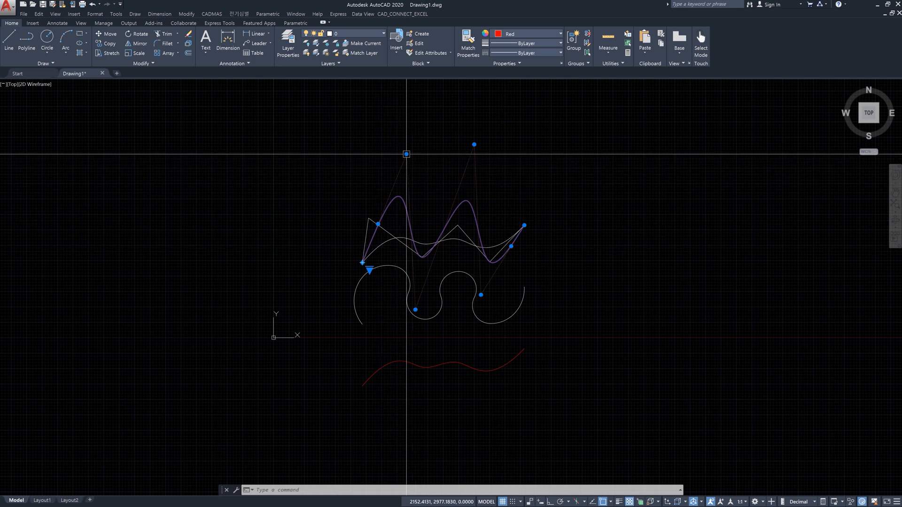
click(407, 154)
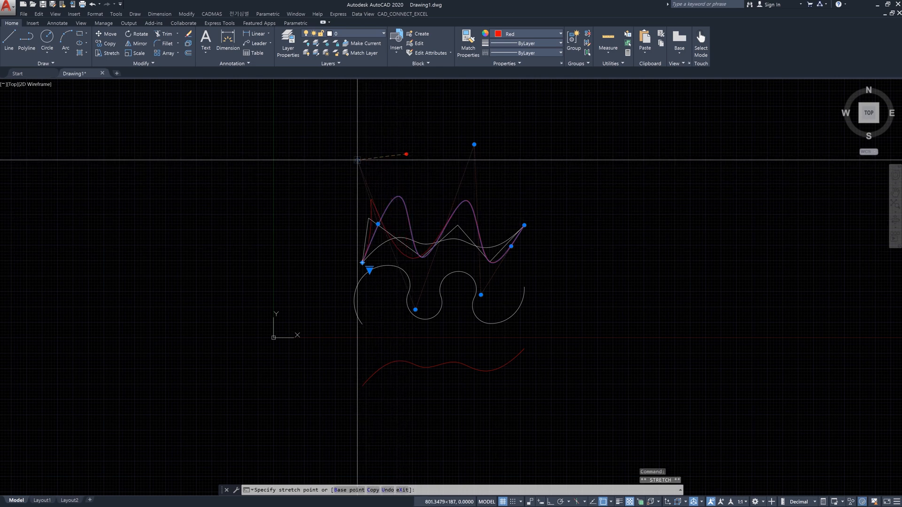
click(374, 158)
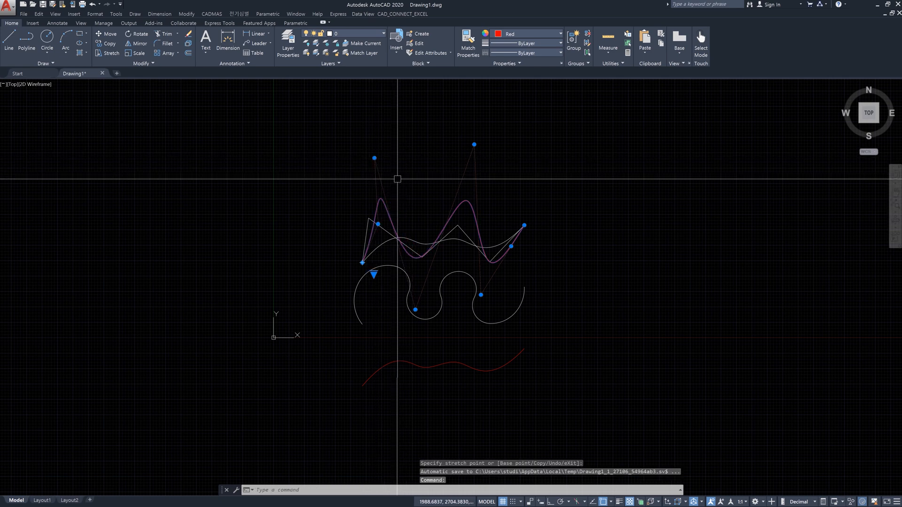
click(378, 224)
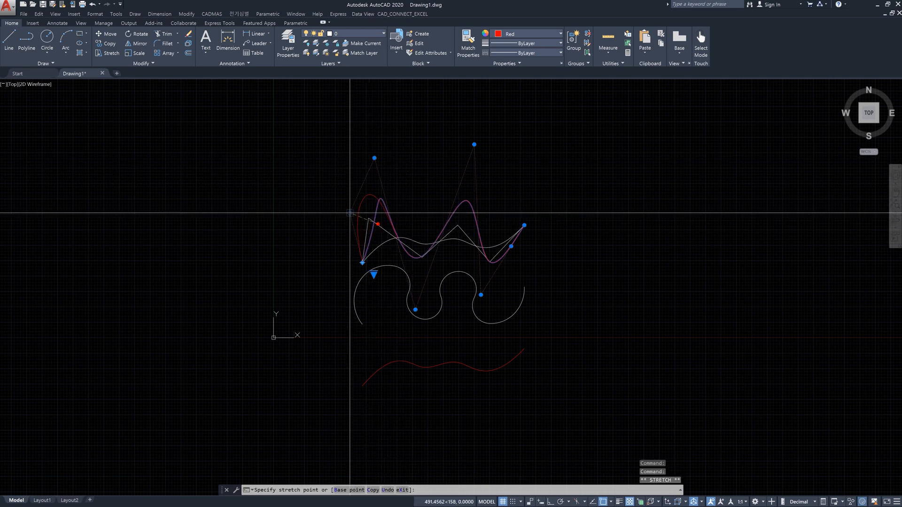
click(350, 213)
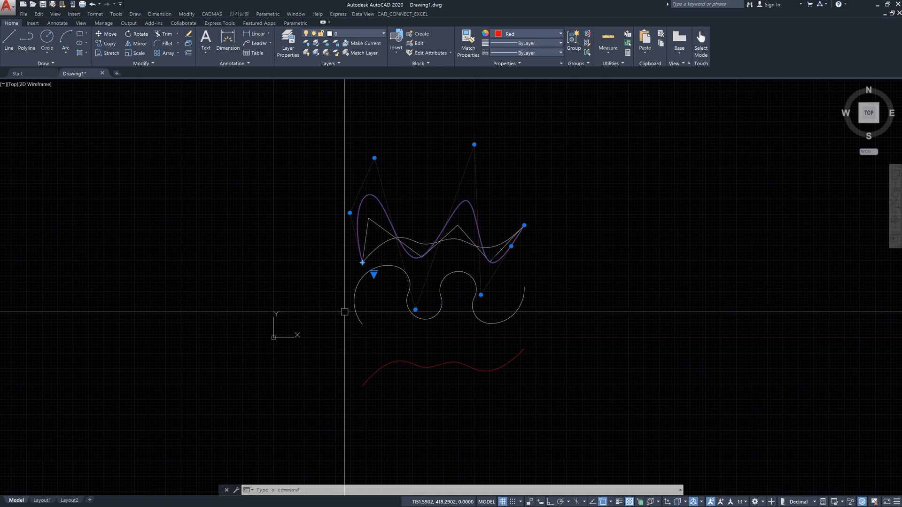
key(Escape)
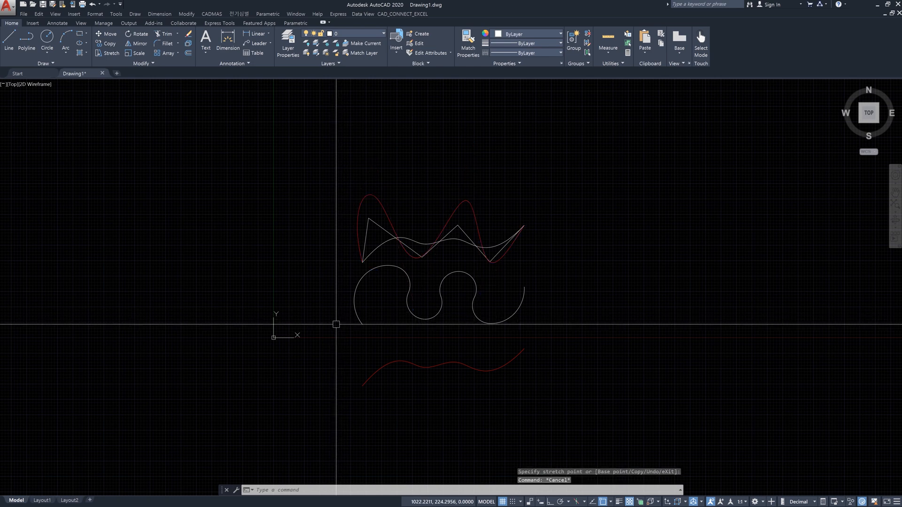